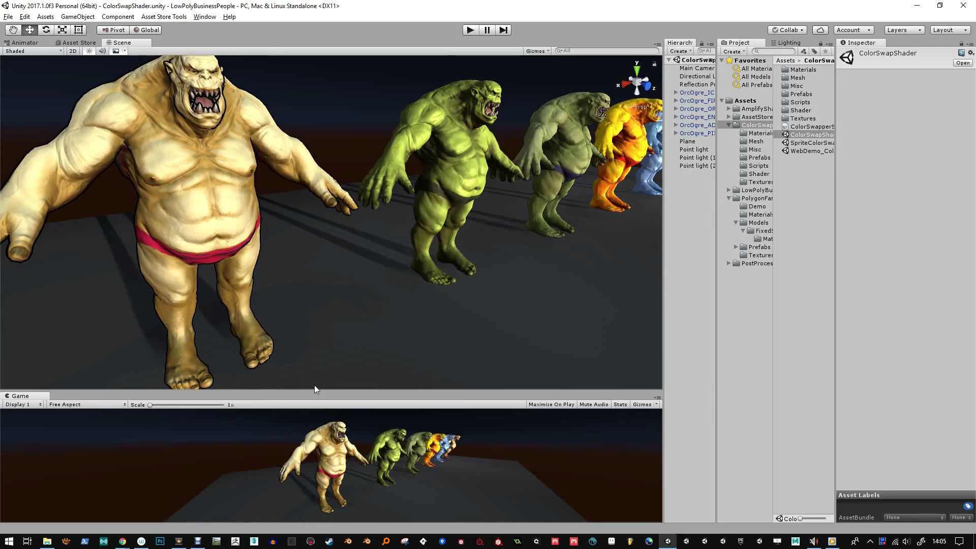
Inspect the row of recolored ogre variants in the scene from several angles.
alt+right_drag(403, 344, 407, 301)
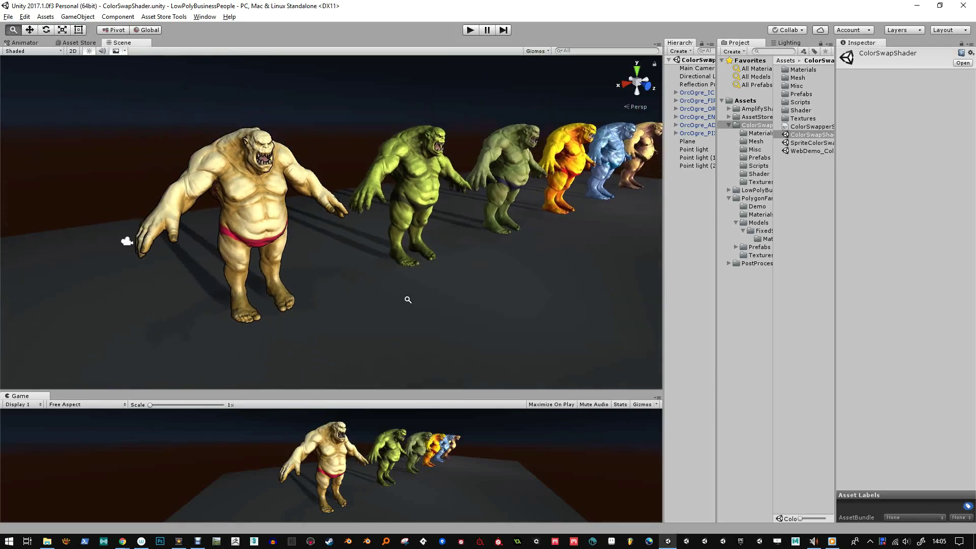
alt+middle_drag(448, 306, 430, 301)
alt+drag(431, 301, 549, 239)
alt+drag(493, 251, 573, 338)
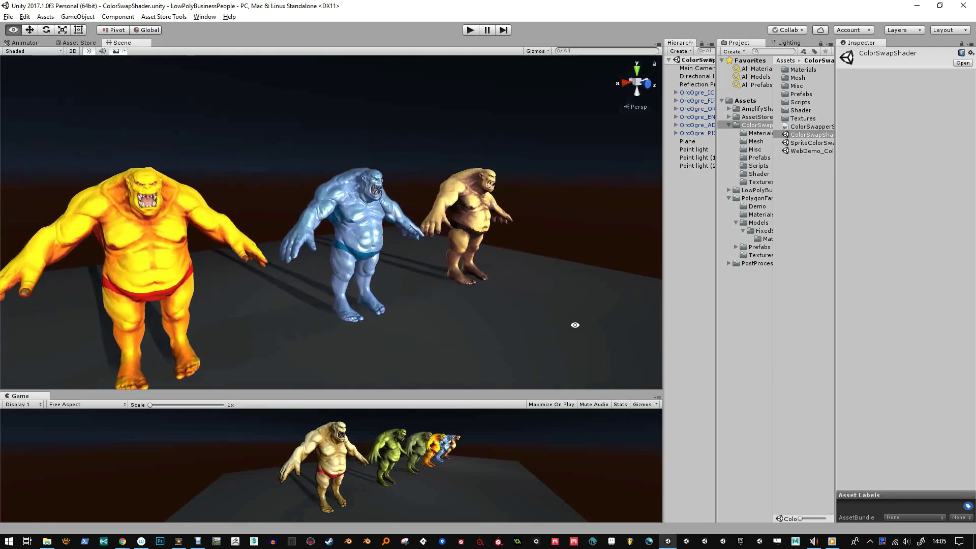
Open the character_demo scene from the Demo folder of PolygonFantasyCharacters.
drag(664, 307, 526, 295)
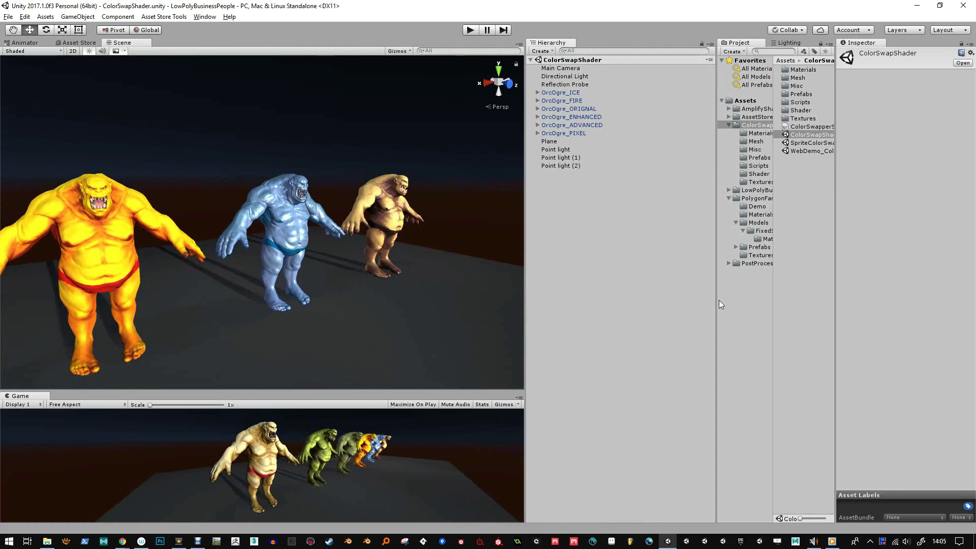
mouse_move(718, 301)
mouse_down()
mouse_move(610, 302)
mouse_move(714, 304)
mouse_up()
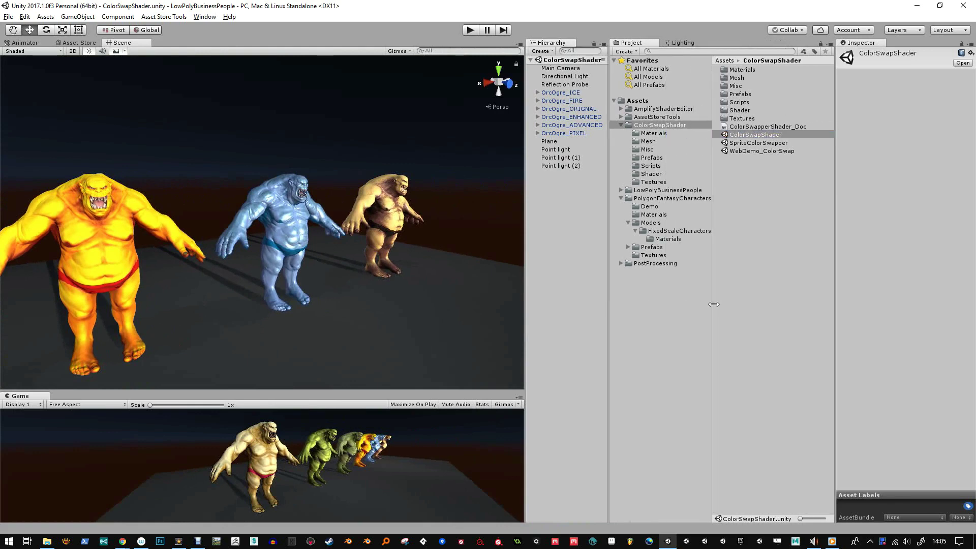
click(678, 198)
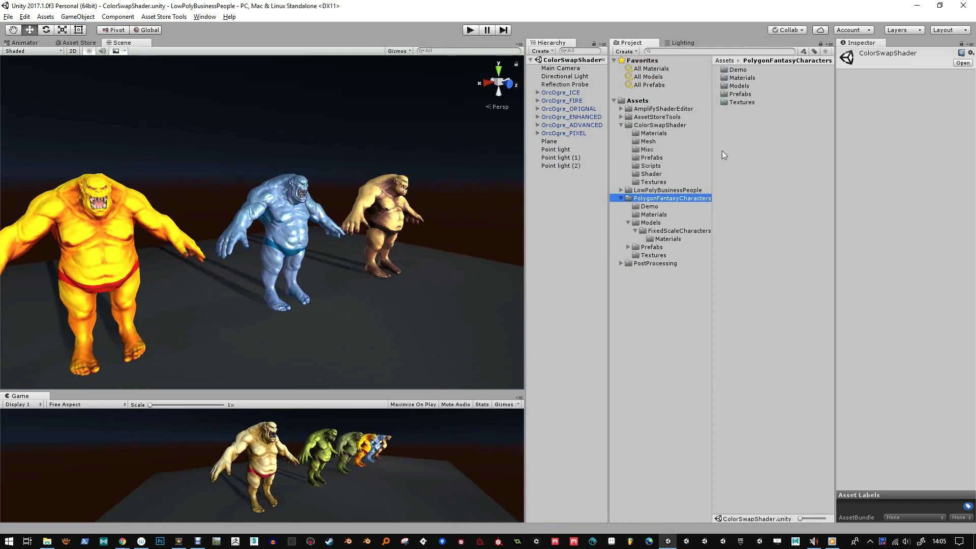
drag(714, 215, 724, 216)
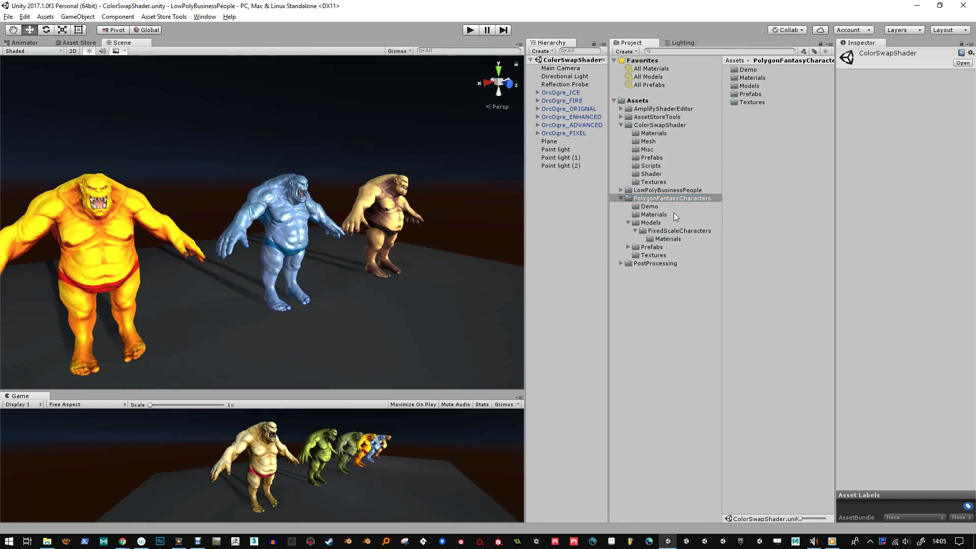
double_click(749, 70)
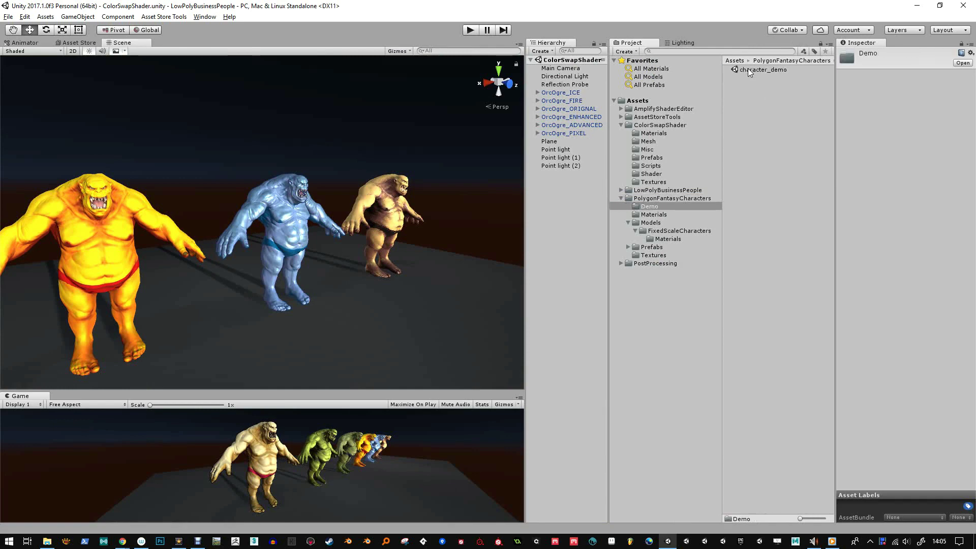
double_click(748, 69)
Select the Character_Female_Witch mesh inside Character_Female_Witch_01 and open its assigned material, Polygon_Fantasy_Characters_Mat_01_A.
scroll(416, 275, up, 5)
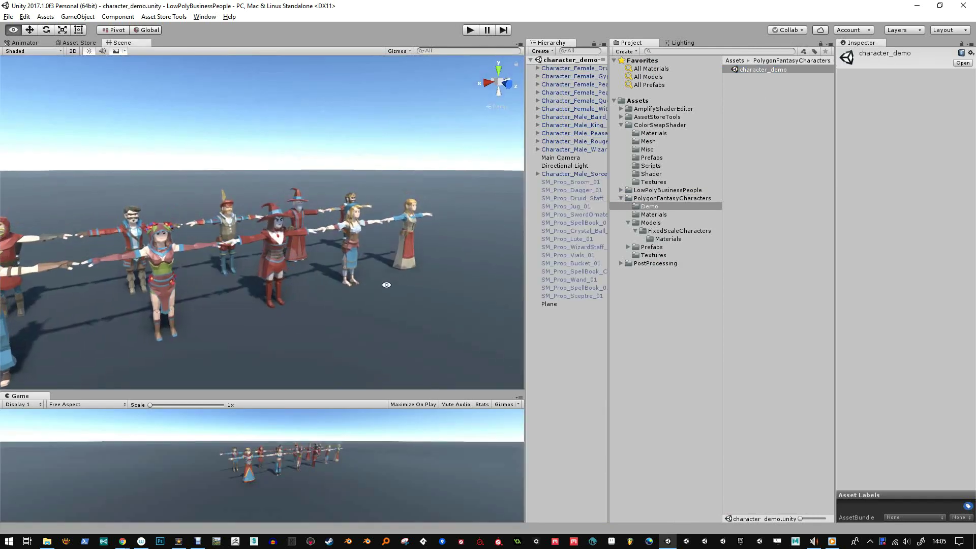
scroll(402, 318, up, 3)
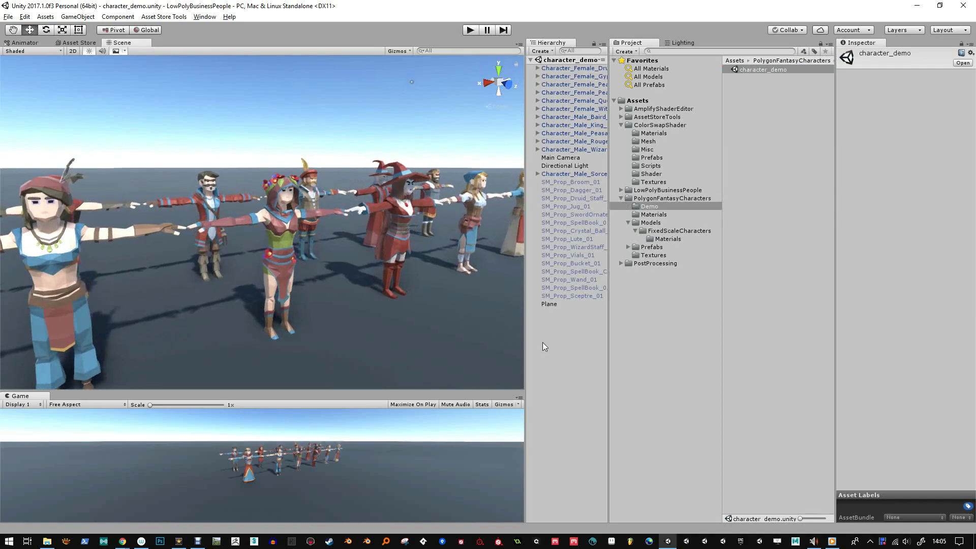
drag(526, 335, 646, 335)
alt+drag(470, 333, 396, 255)
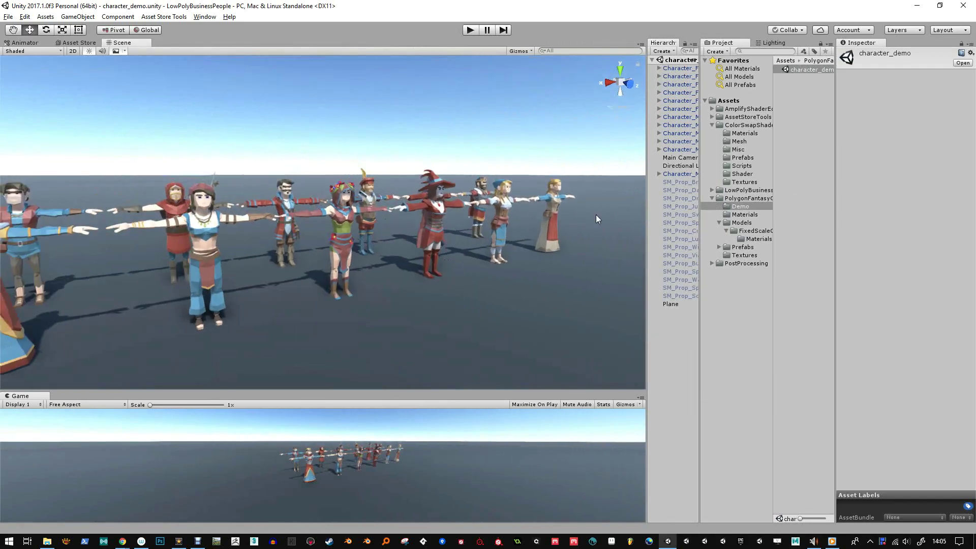
drag(648, 212, 574, 220)
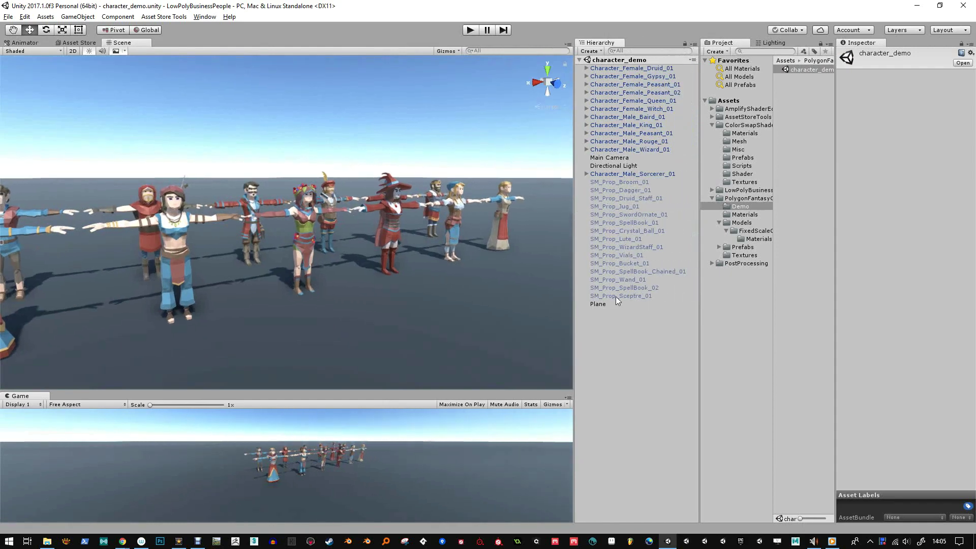
click(383, 227)
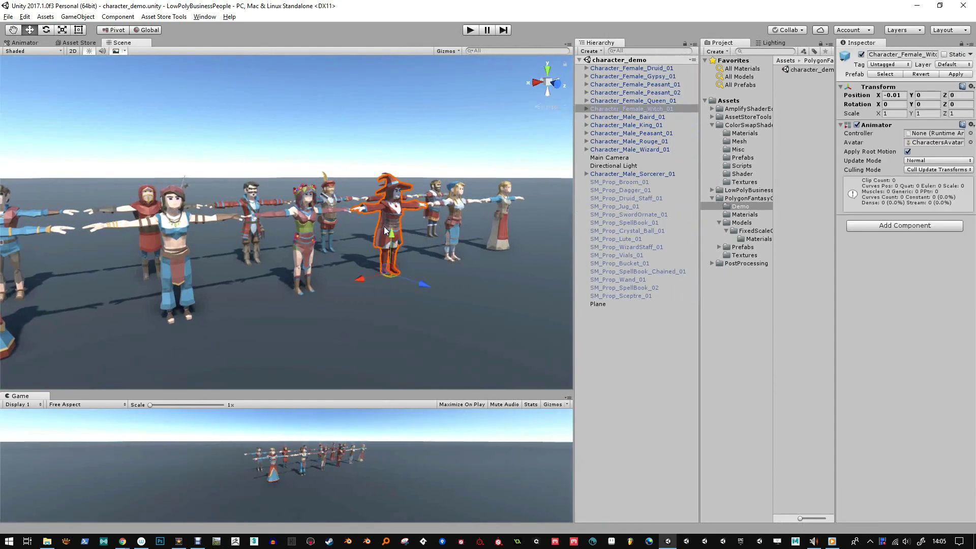
click(586, 109)
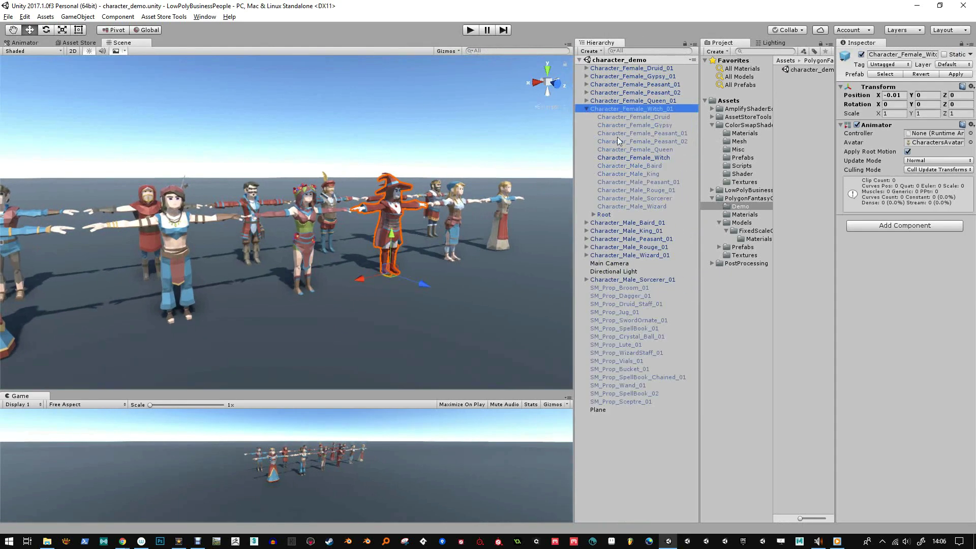
click(633, 158)
click(934, 301)
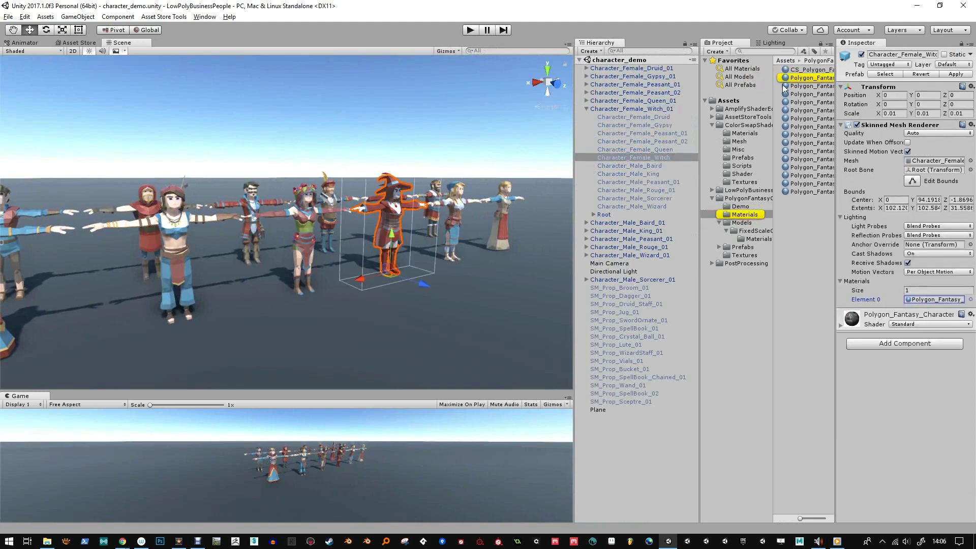
click(789, 78)
Try the Polygon_Fantasy_Characters textures from 01_B through 05_C as the material's albedo map, and restore Polygon_Fantasy_Characters_Texture_01_A.
drag(701, 163, 625, 162)
alt+drag(390, 259, 395, 207)
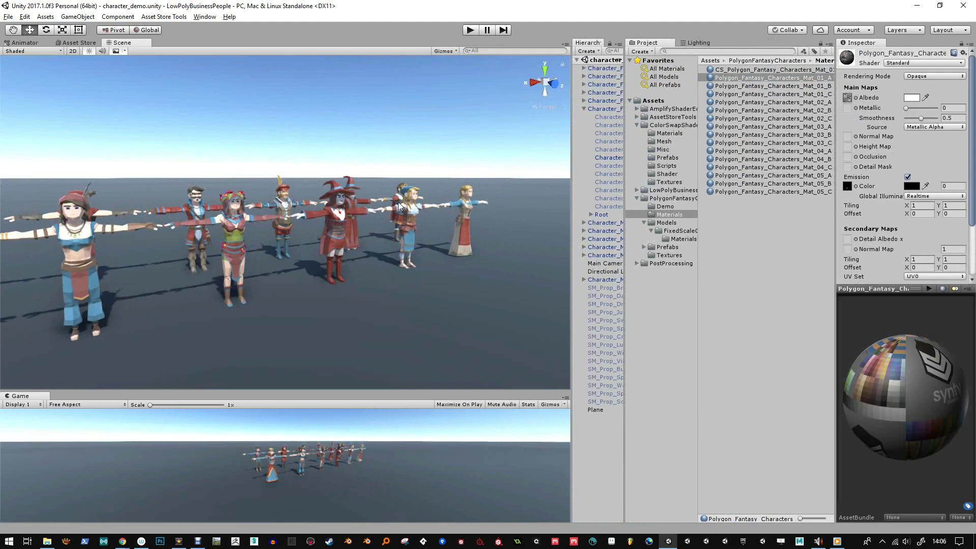
click(856, 97)
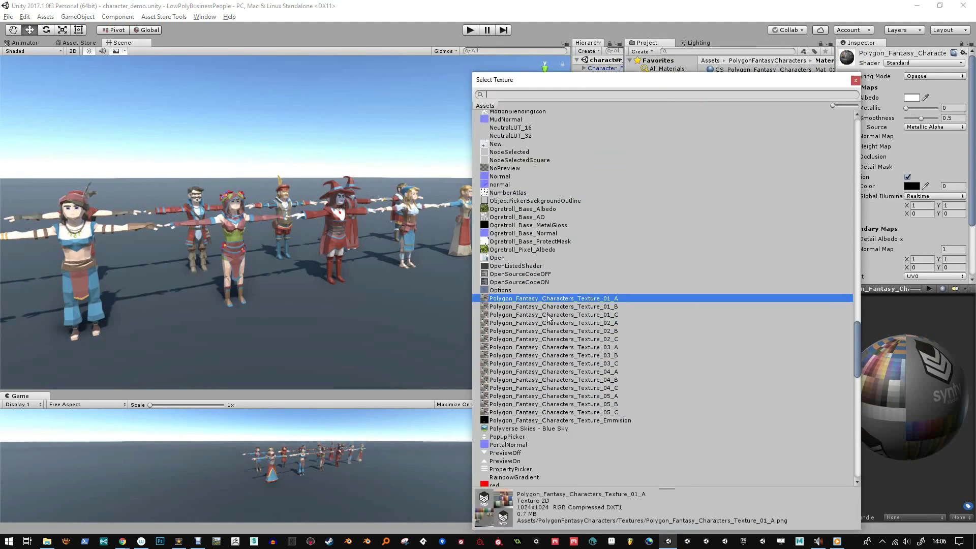
click(526, 307)
click(526, 315)
click(528, 324)
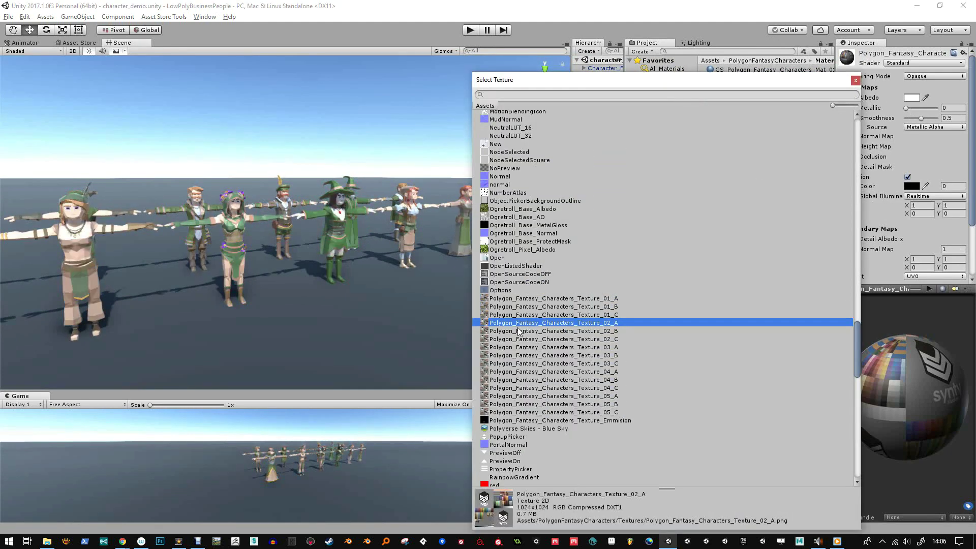
click(520, 331)
click(520, 339)
click(519, 348)
click(517, 356)
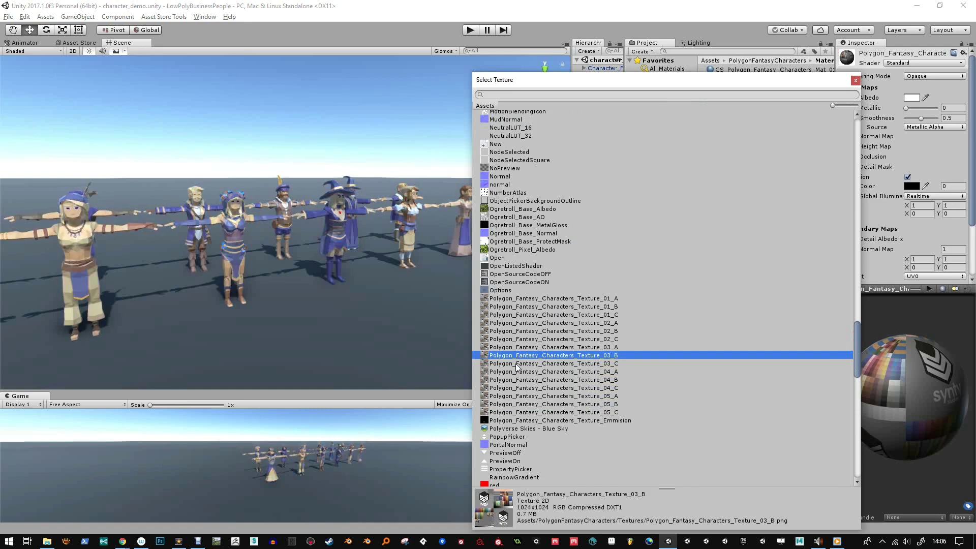
click(516, 364)
click(515, 372)
click(514, 380)
click(513, 389)
click(512, 396)
click(512, 405)
click(512, 412)
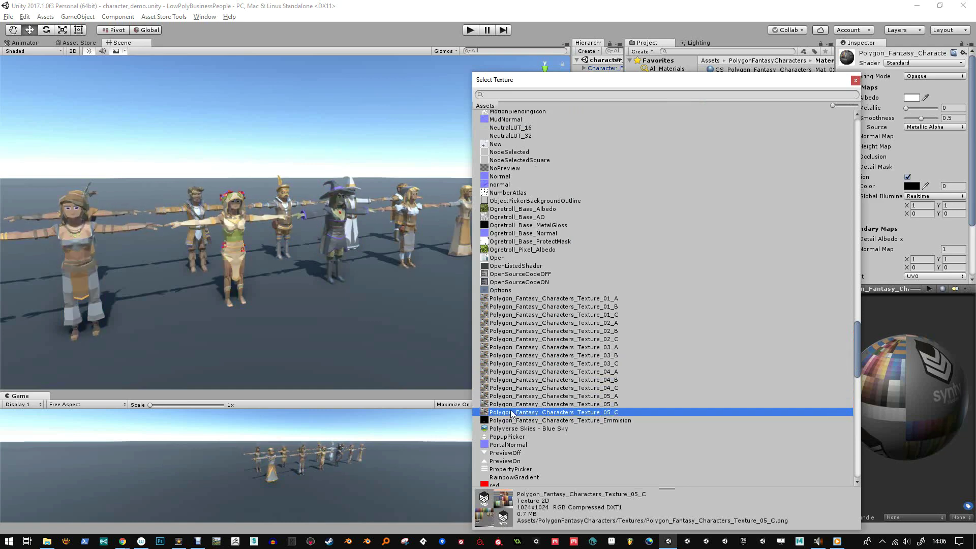
click(512, 405)
click(512, 397)
click(512, 388)
click(512, 380)
click(512, 372)
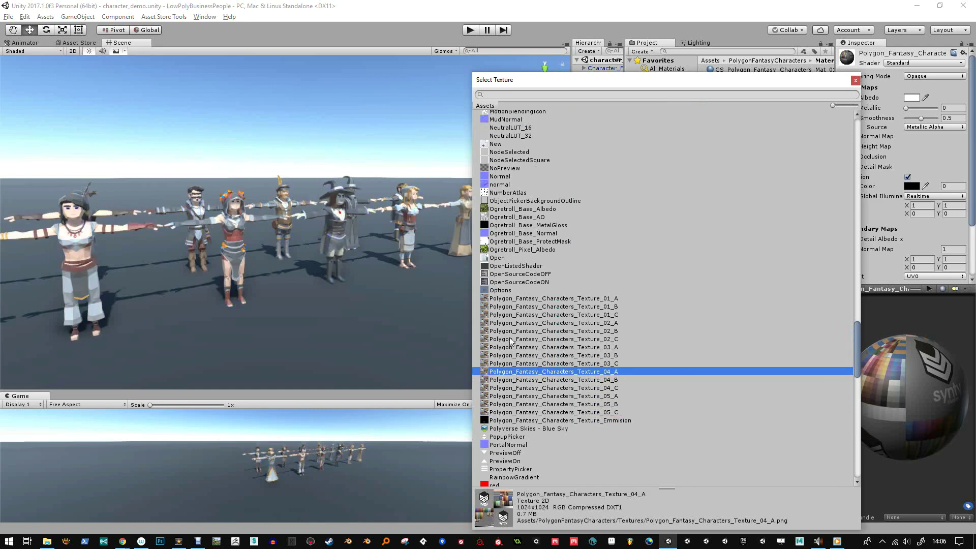
click(511, 298)
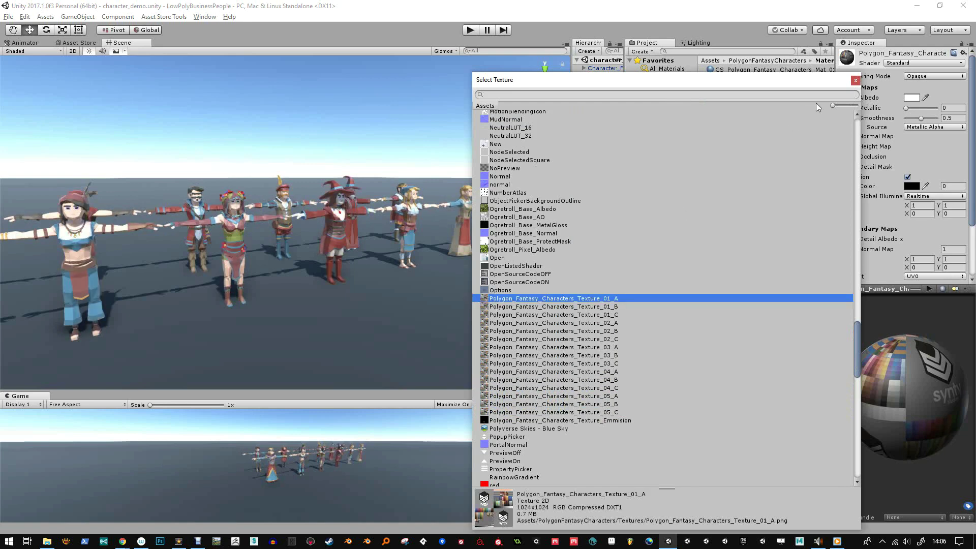
click(856, 81)
drag(912, 378, 936, 399)
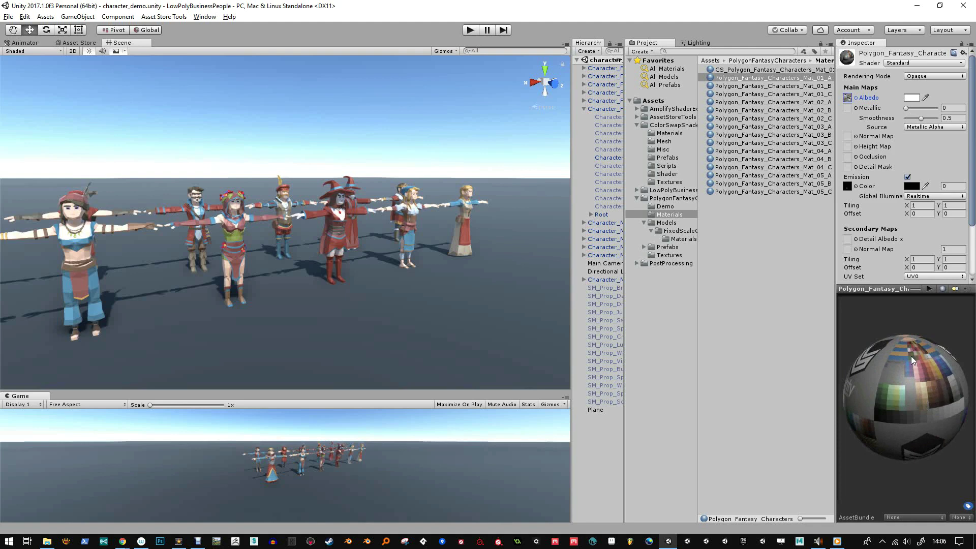
drag(911, 359, 930, 371)
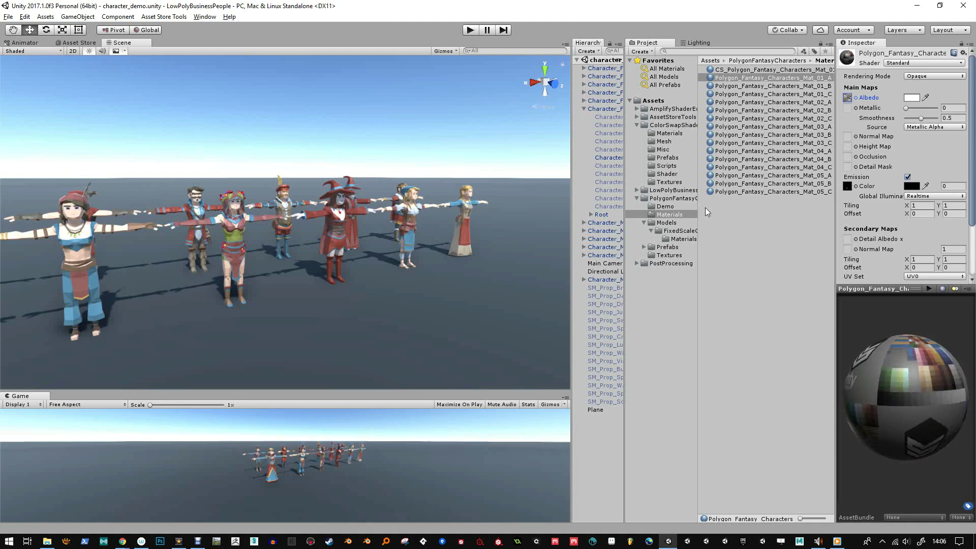
Apply the color-swap material with the CS_Polygon_Fantasy_Characters prefix to the female witch in the scene.
click(732, 71)
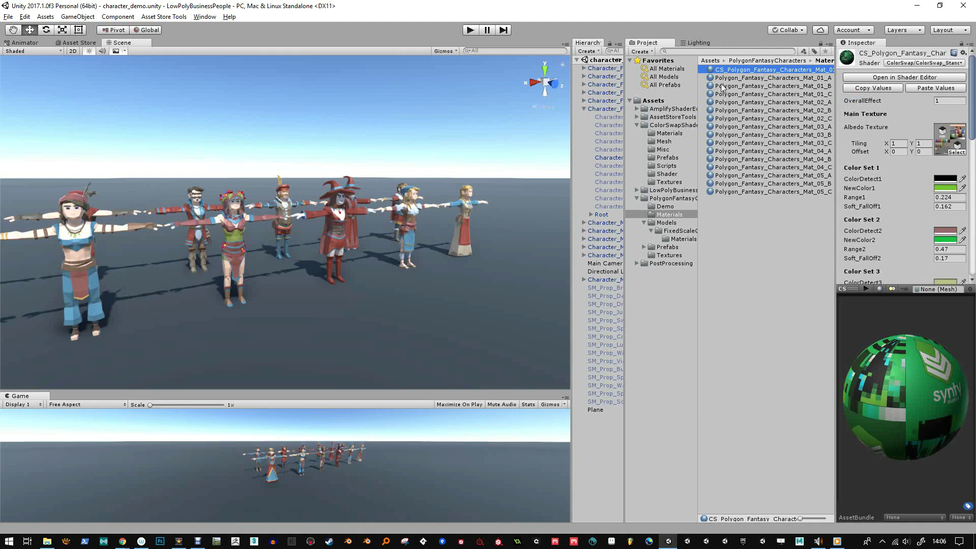
right_drag(354, 206, 407, 162)
key(w)
drag(740, 70, 326, 222)
right_drag(326, 221, 426, 221)
Set NewColor1 of the witch's color-swap material to a dark blue.
click(739, 72)
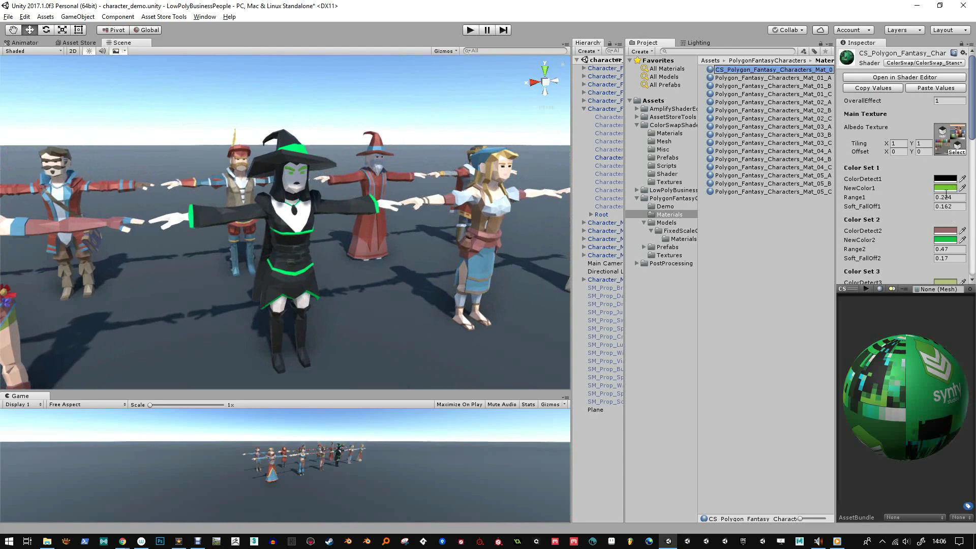
scroll(872, 189, down, 3)
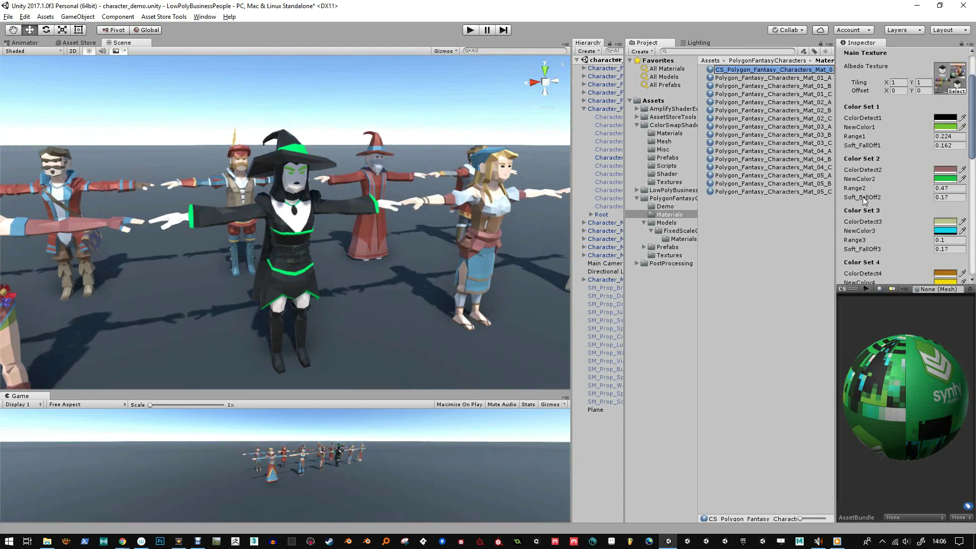
scroll(894, 214, down, 3)
scroll(925, 204, up, 4)
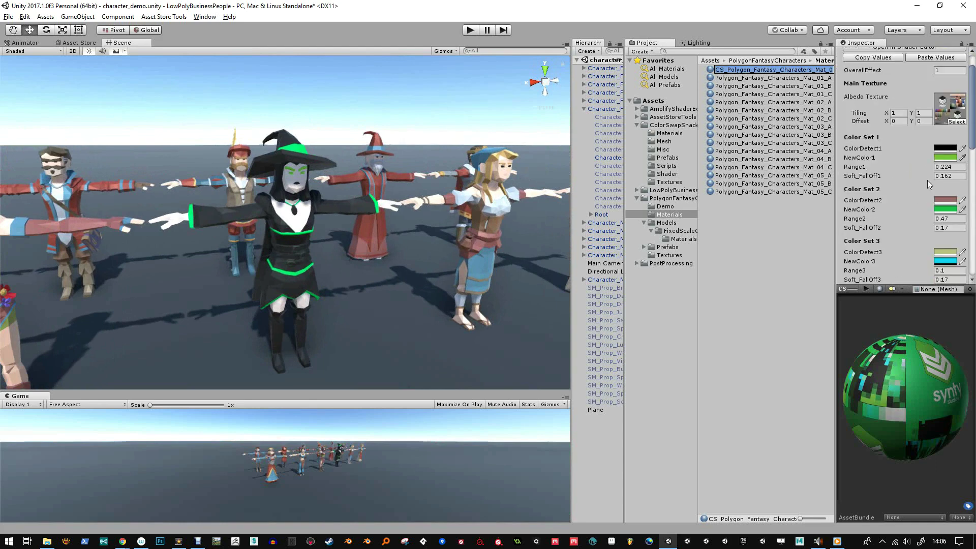
click(944, 158)
drag(643, 278, 642, 259)
mouse_move(629, 246)
mouse_down()
mouse_move(633, 236)
mouse_move(580, 250)
mouse_move(596, 295)
mouse_move(608, 272)
mouse_up()
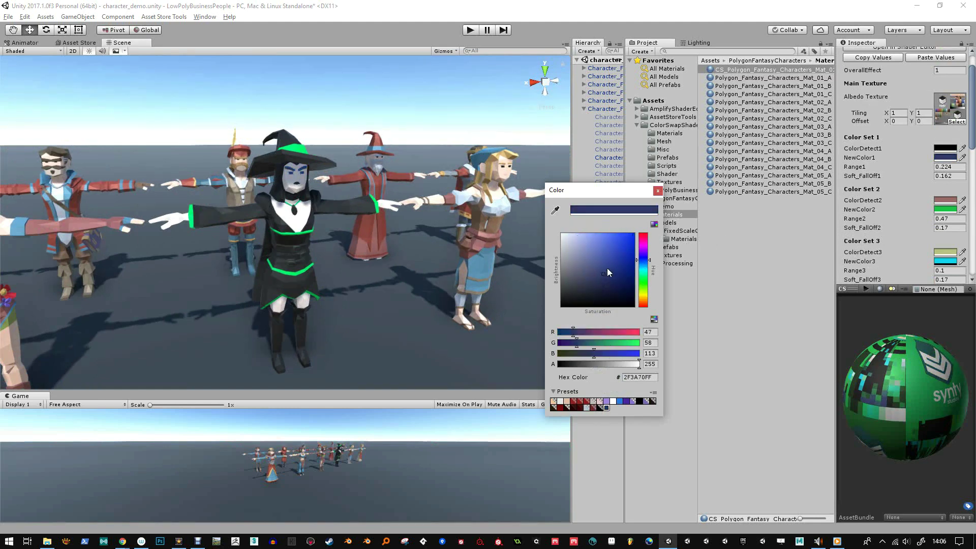
click(658, 191)
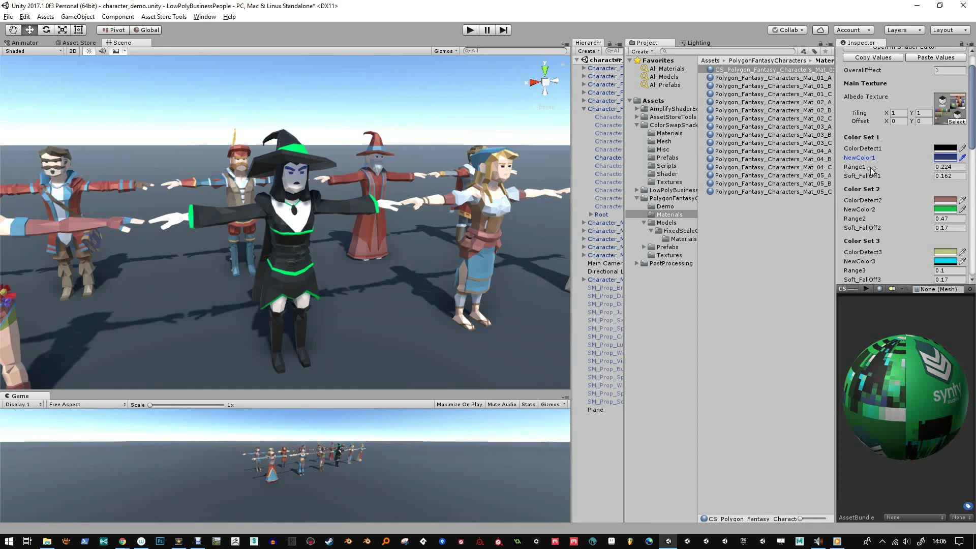
Set Range1 to 0.181 and Soft_FallOff1 to 0.214 in Color Set 1.
drag(876, 169, 872, 169)
drag(835, 195, 759, 195)
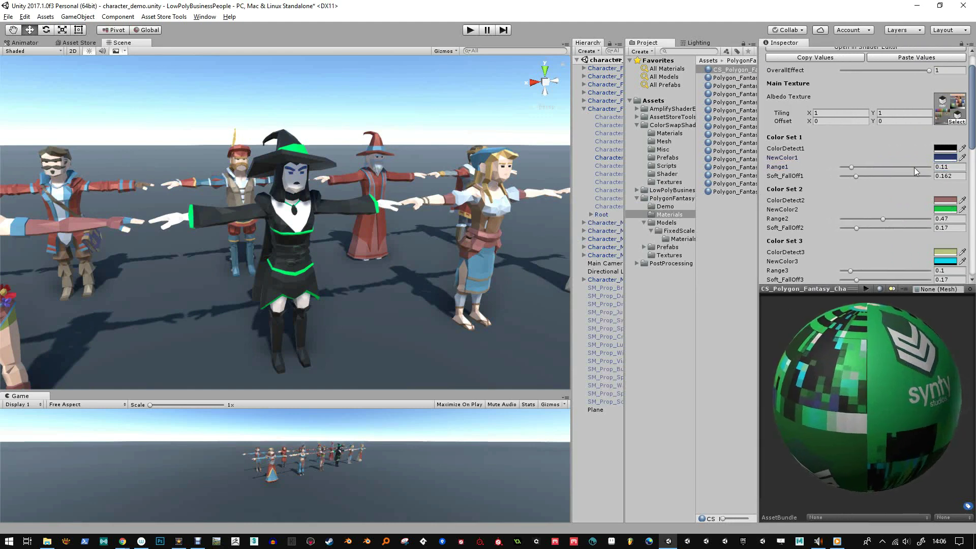
drag(847, 167, 898, 175)
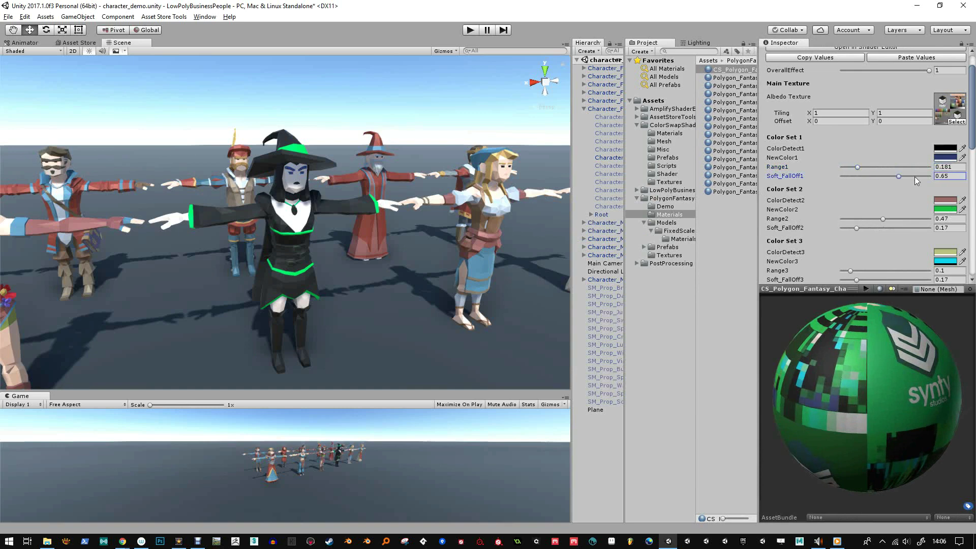
Change NewColor2 in Color Set 2 to a bright magenta.
click(944, 209)
mouse_move(640, 280)
mouse_down()
mouse_move(642, 246)
mouse_move(598, 242)
mouse_move(620, 242)
mouse_up()
click(658, 191)
In Color Set 3, set ColorDetect3 to olive green 5B6327, Range3 to 0.141 and Soft_FallOff3 to 0.187.
scroll(897, 228, down, 2)
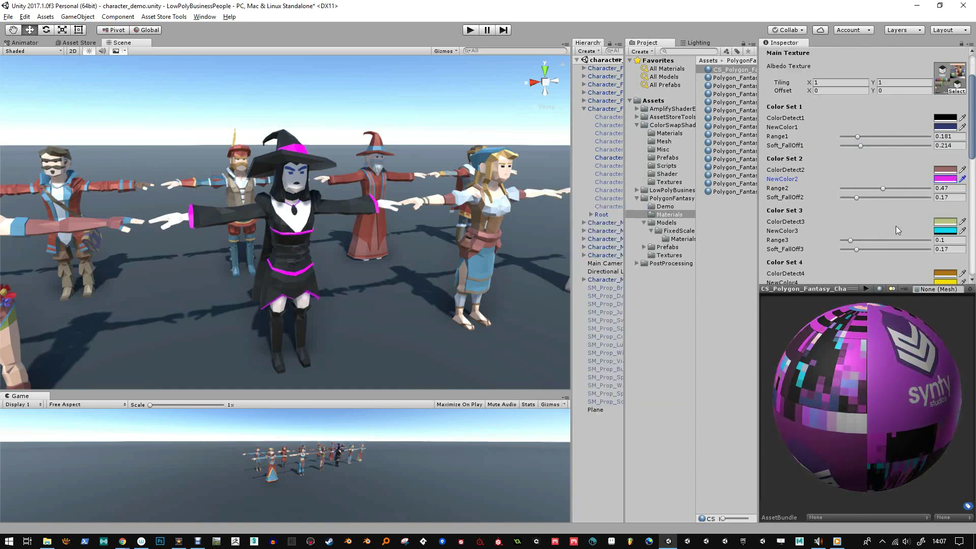
click(946, 222)
mouse_move(611, 255)
mouse_down()
mouse_move(586, 246)
mouse_move(611, 290)
mouse_move(624, 237)
mouse_move(623, 298)
mouse_move(625, 286)
mouse_move(605, 277)
mouse_up()
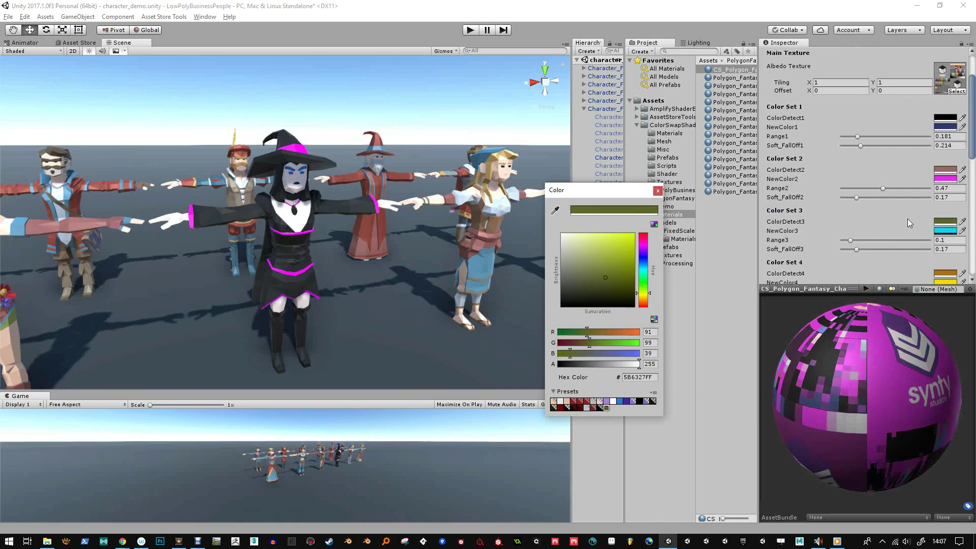
click(657, 191)
mouse_move(861, 243)
mouse_down()
mouse_move(889, 242)
mouse_move(858, 249)
mouse_up()
Adjust Range4 and Soft_FallOff4 in Color Set 4, and bring up the material's gloss and outline settings.
scroll(882, 235, down, 3)
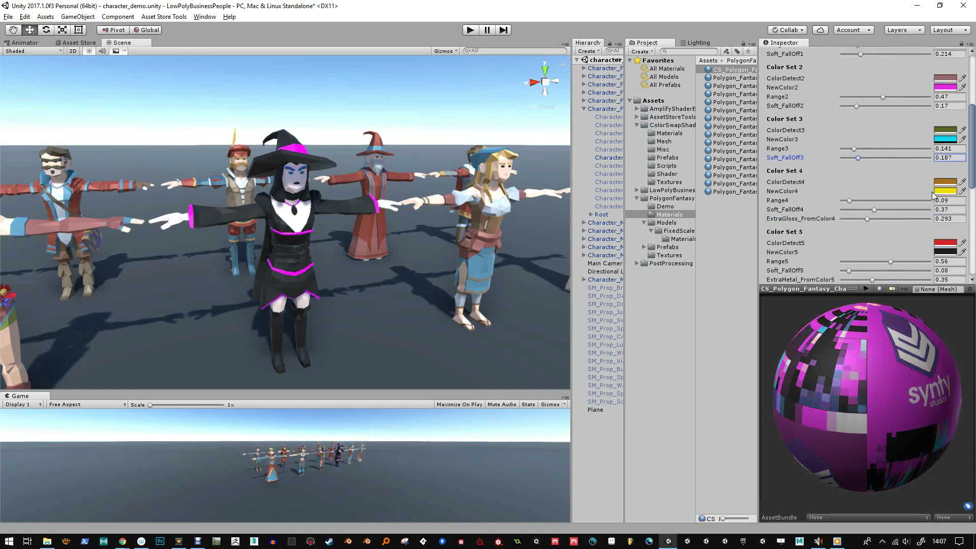
mouse_move(873, 209)
mouse_down()
mouse_move(902, 213)
mouse_move(858, 212)
mouse_move(856, 202)
mouse_up()
scroll(909, 254, down, 8)
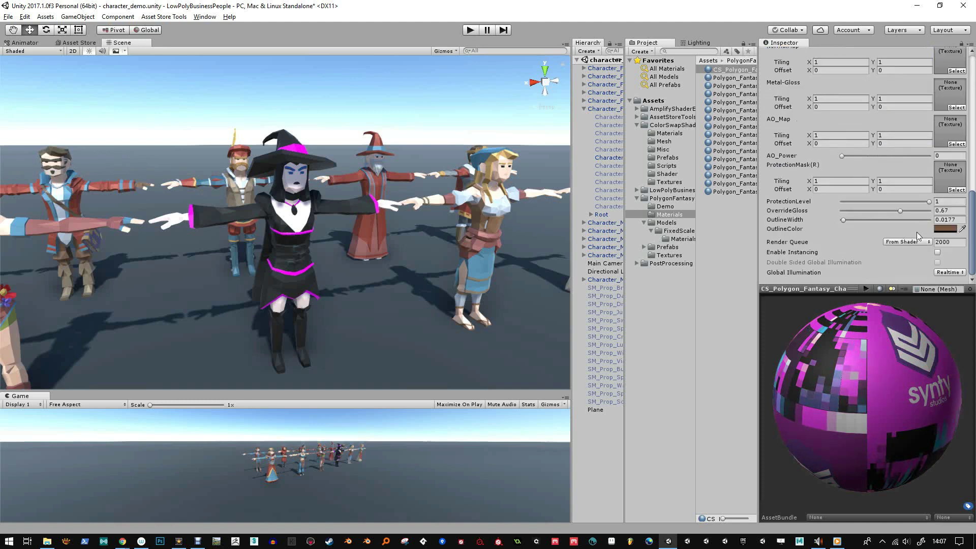
Raise the material's OutlineWidth to about 1 and view the witch up close.
scroll(917, 230, up, 6)
scroll(915, 229, down, 6)
drag(850, 222, 936, 220)
alt+drag(300, 218, 350, 224)
alt+right_drag(350, 224, 416, 239)
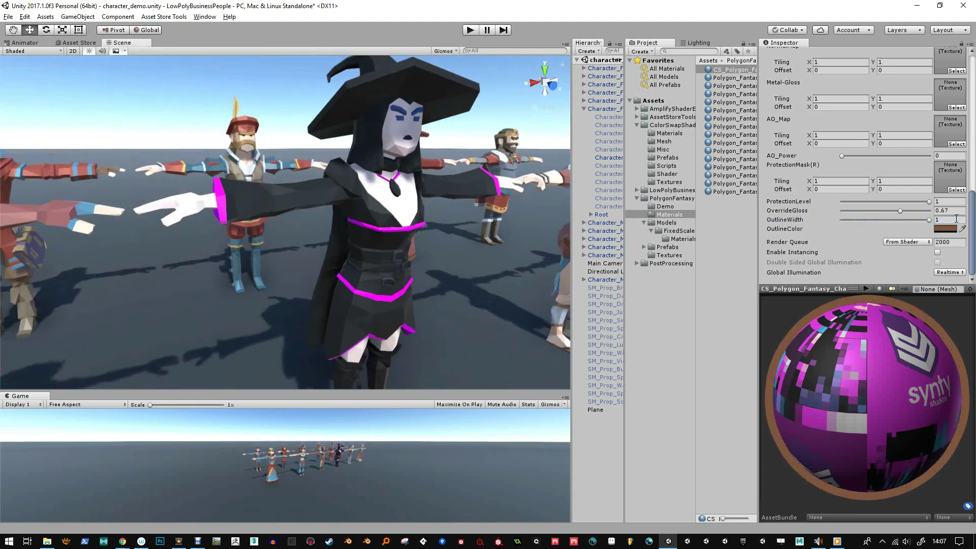
click(929, 220)
Change the material's OutlineColor to white.
click(938, 229)
drag(600, 245, 569, 206)
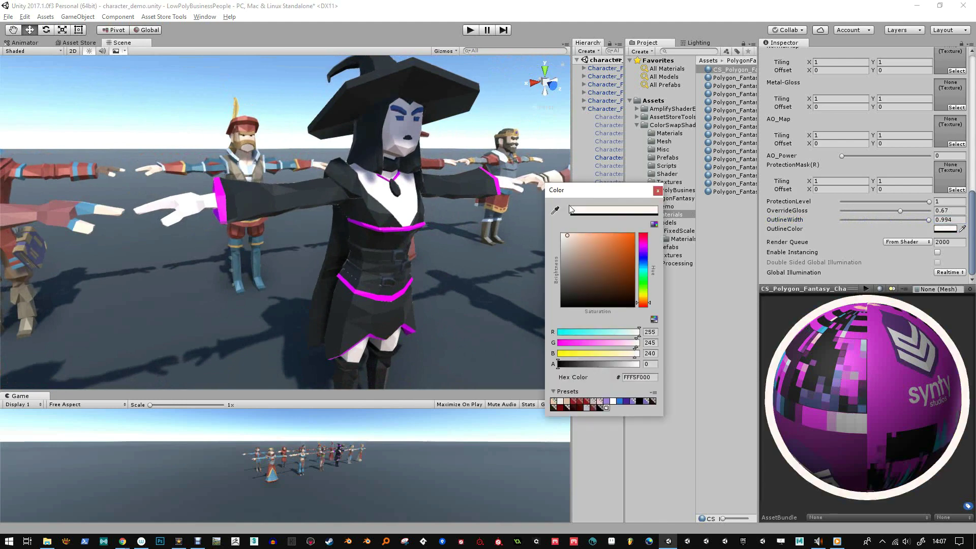
click(658, 191)
Open the material's ColorSwap_StandardMetalGloss shader in the shader editor and select the Outline node.
scroll(859, 210, up, 6)
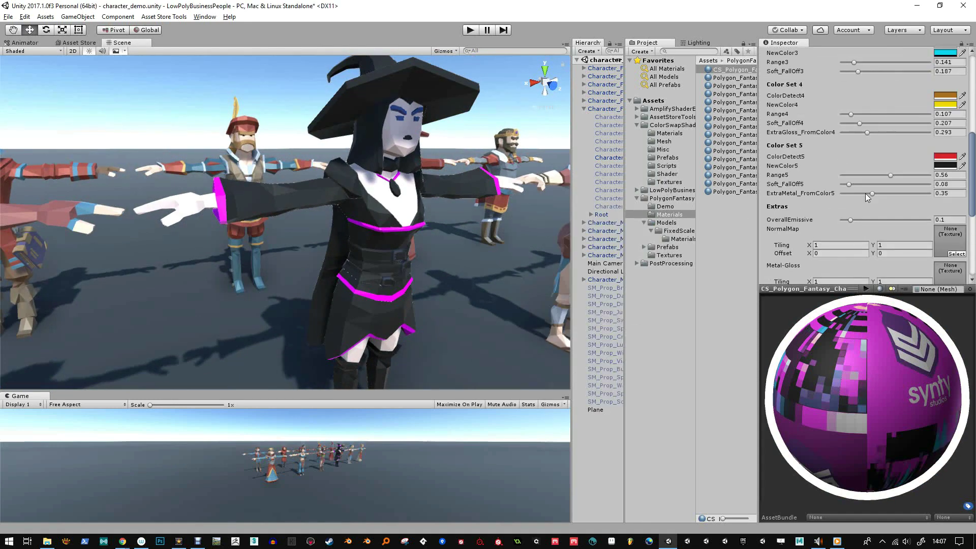
scroll(866, 195, up, 6)
click(859, 77)
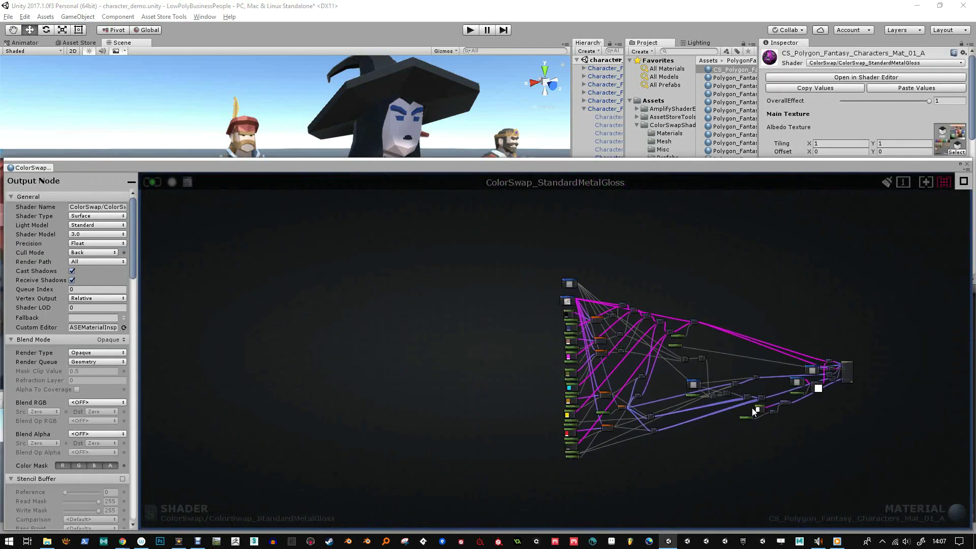
middle_drag(771, 422, 628, 398)
scroll(627, 381, up, 10)
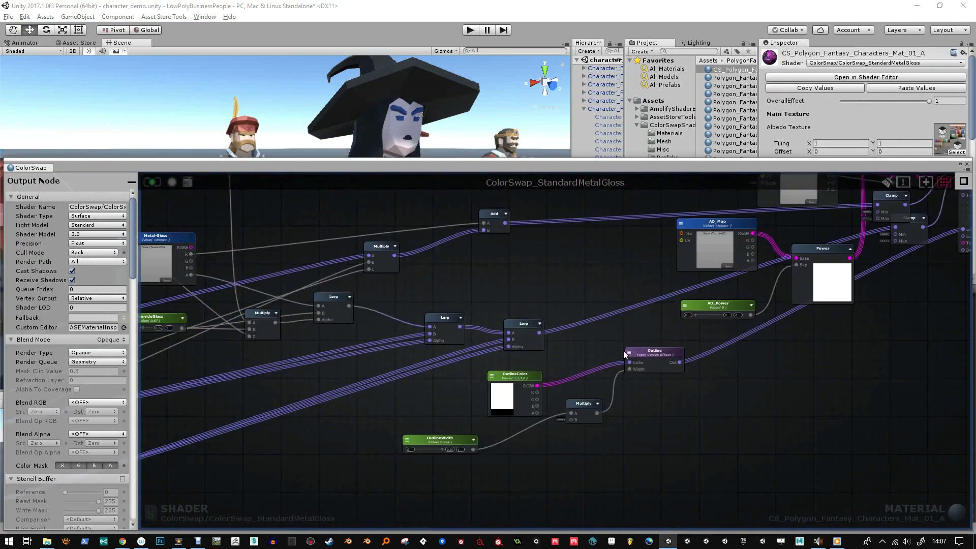
click(666, 356)
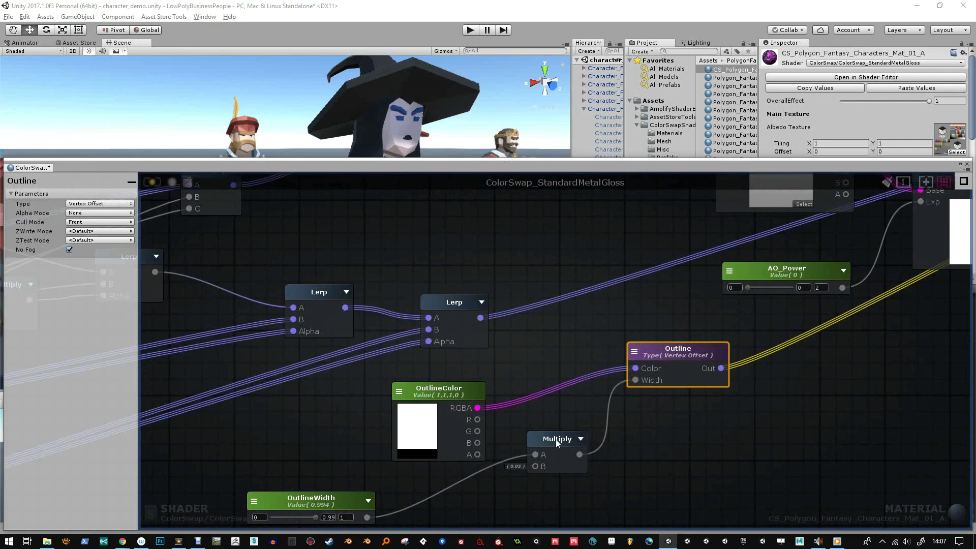
Set the maximum of the shader's OutlineWidth property to 10 and close the shader editor.
middle_drag(556, 439, 650, 361)
click(437, 430)
click(68, 280)
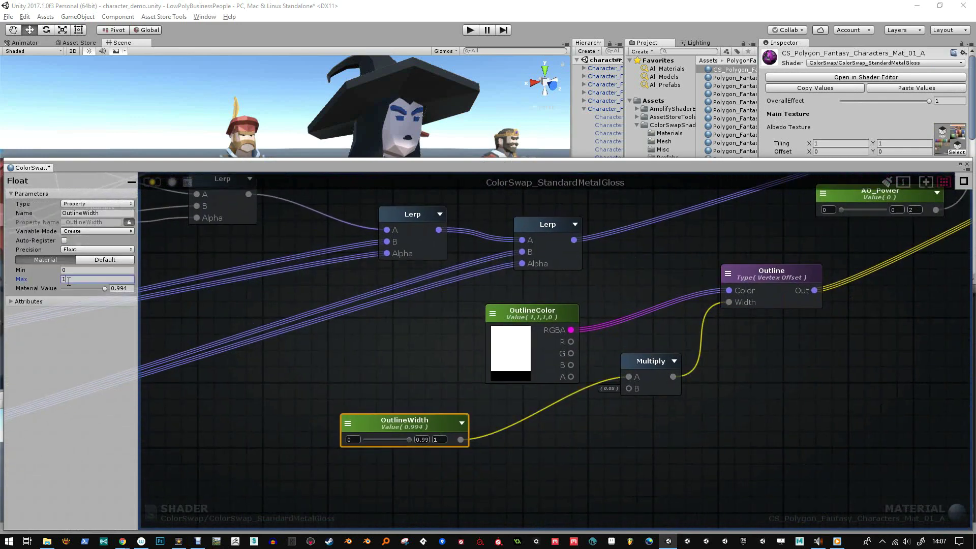
text(0)
click(967, 164)
Set the witch material's OutlineWidth to 10.
scroll(891, 175, down, 10)
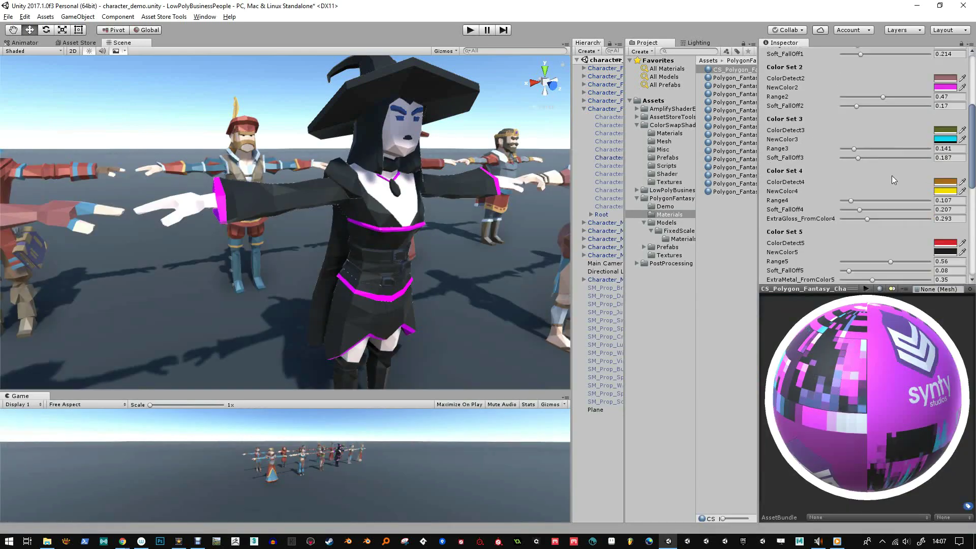
drag(861, 220, 920, 213)
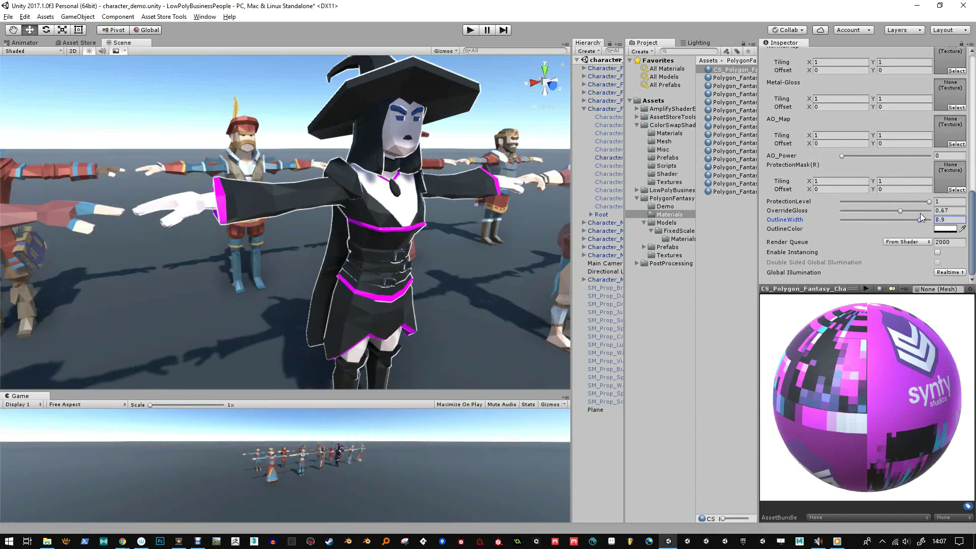
Examine the outline around the witch's sleeve and whole body from close up and from farther away.
alt+drag(405, 221, 400, 229)
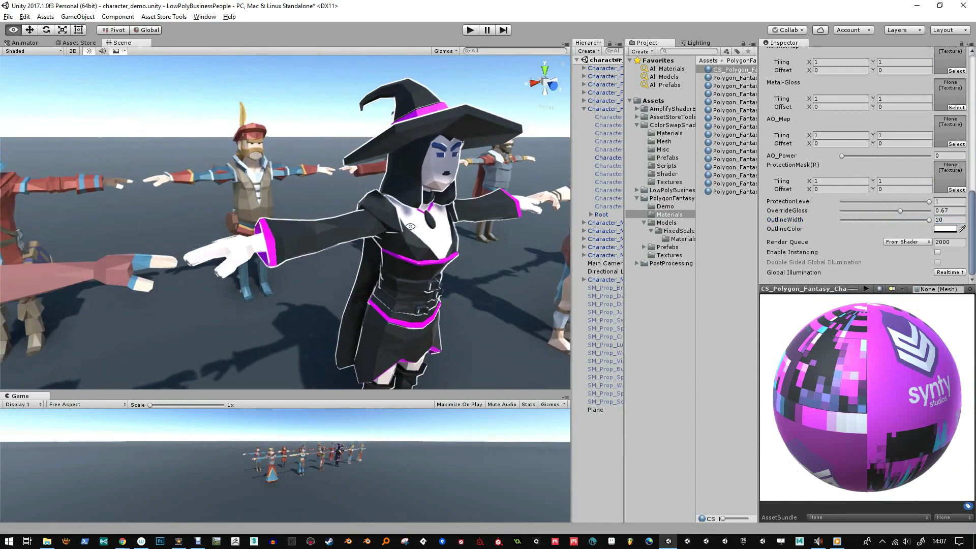
alt+right_drag(399, 229, 229, 266)
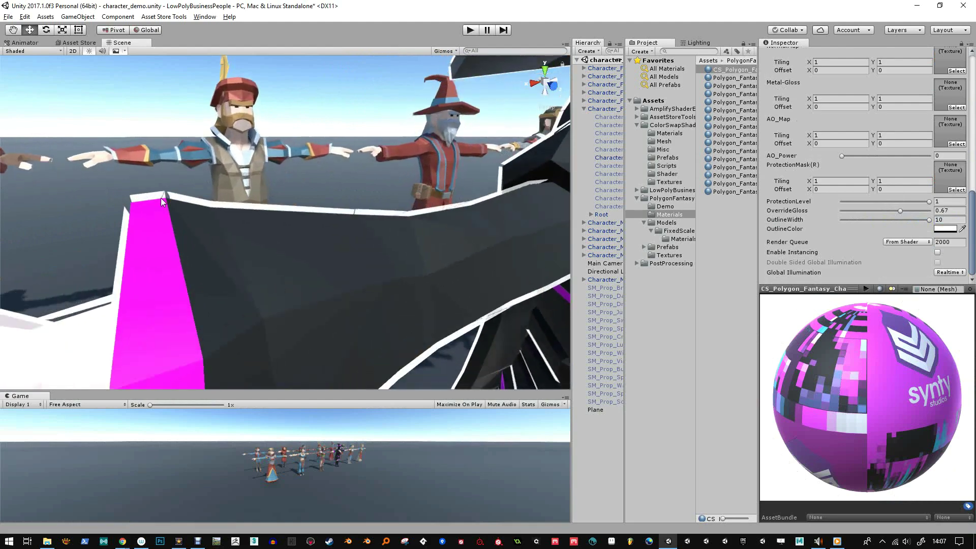
alt+right_drag(161, 202, 396, 189)
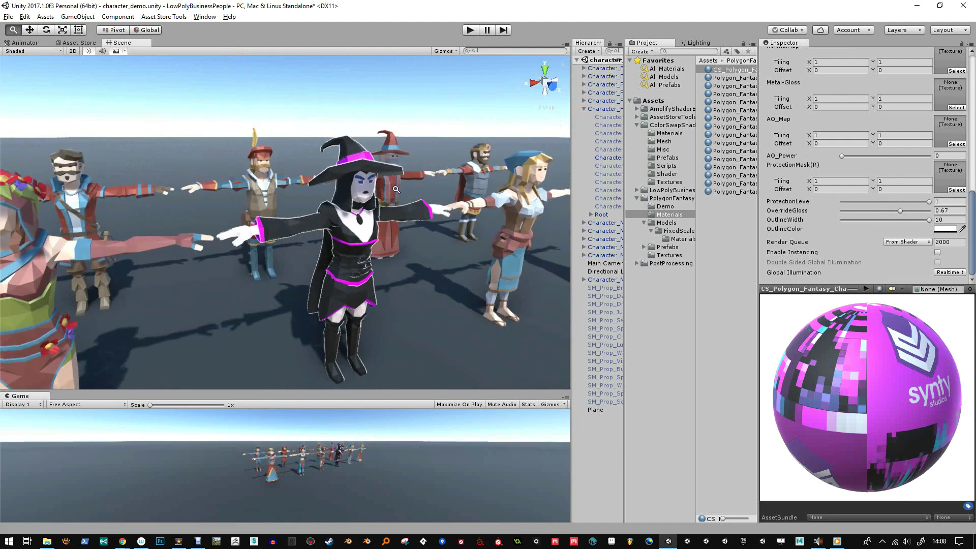
alt+drag(368, 231, 352, 213)
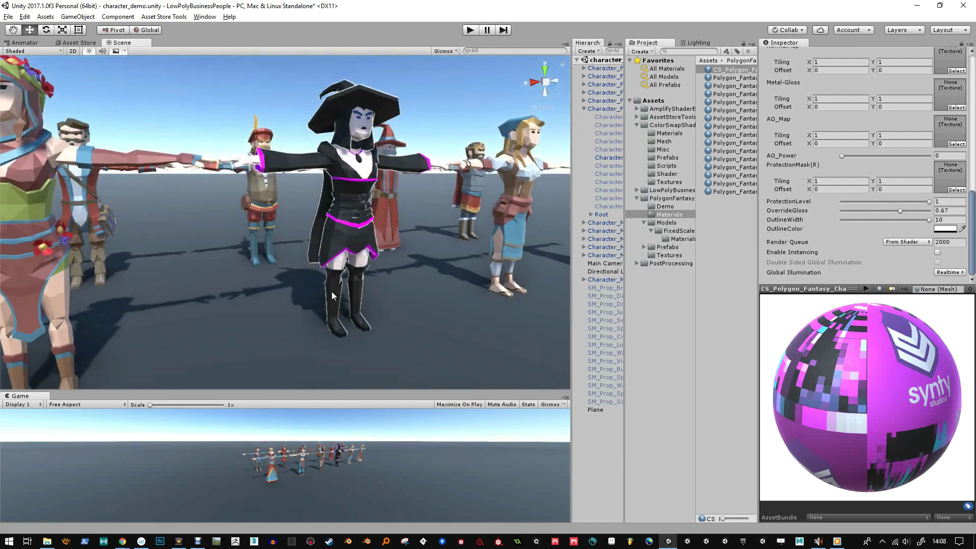
alt+drag(332, 314, 328, 299)
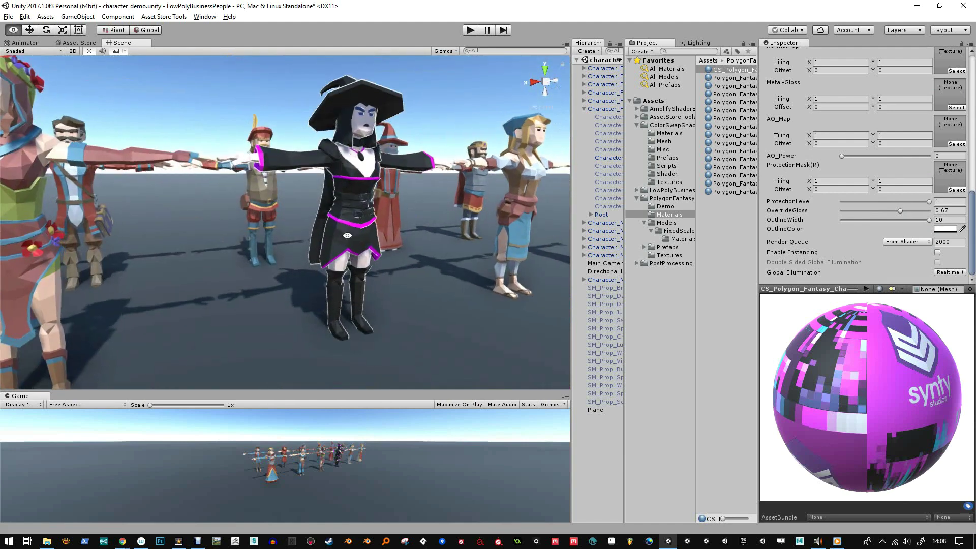
alt+right_drag(347, 236, 236, 248)
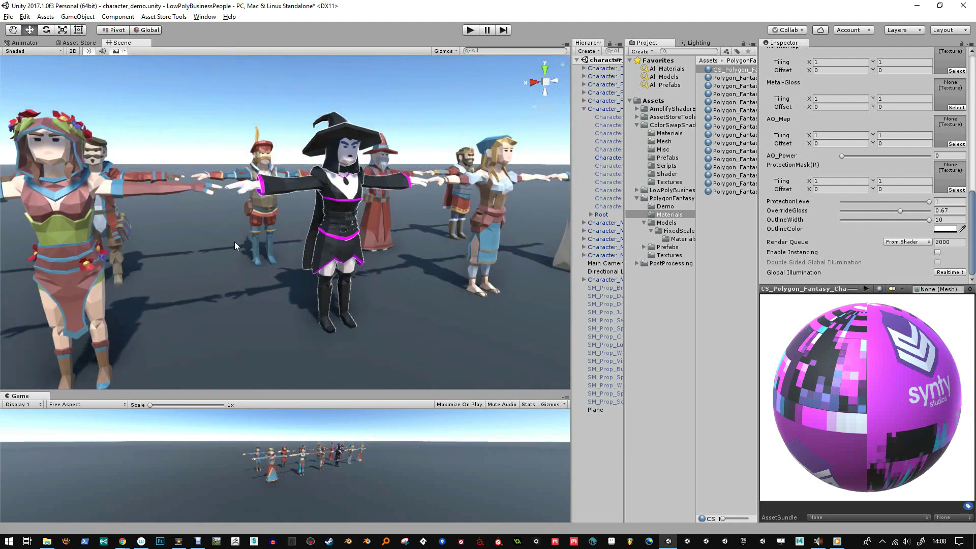
alt+drag(365, 188, 348, 221)
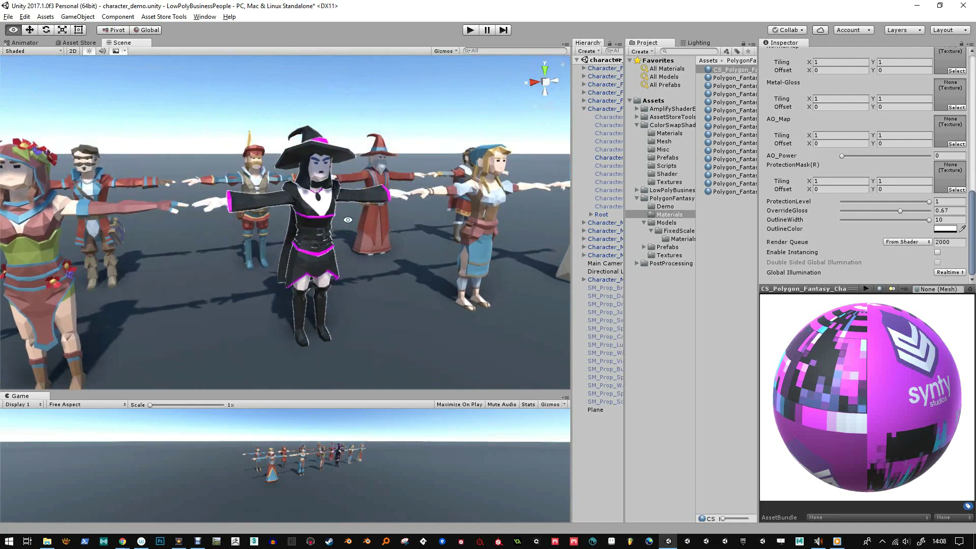
alt+right_drag(371, 198, 576, 175)
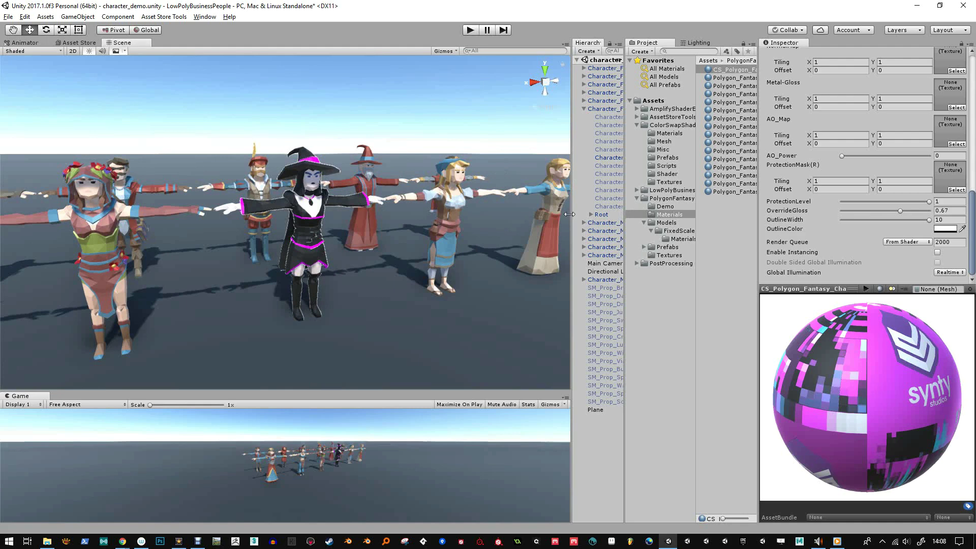
Make room for the full object and asset names, and open the Models folder of PolygonFantasyCharacters.
drag(569, 214, 508, 215)
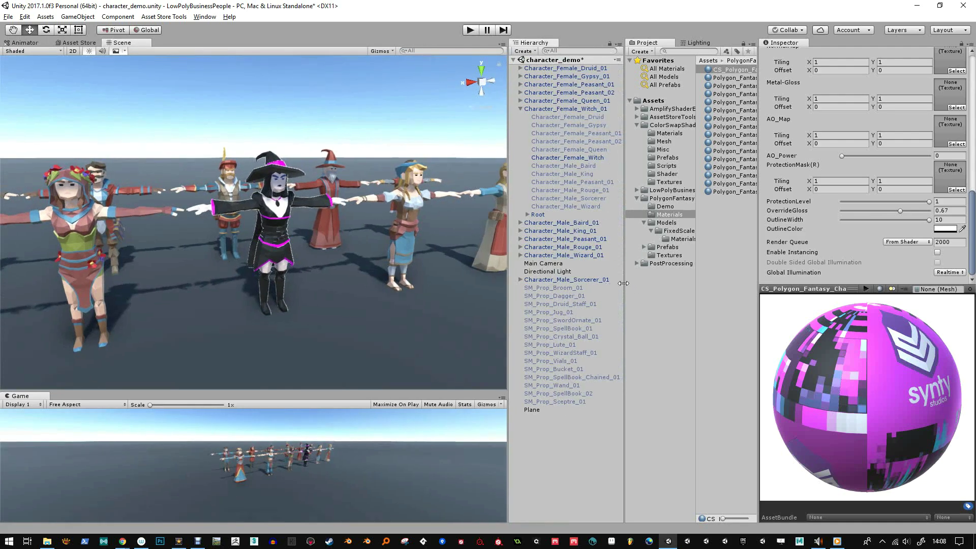
drag(623, 283, 611, 284)
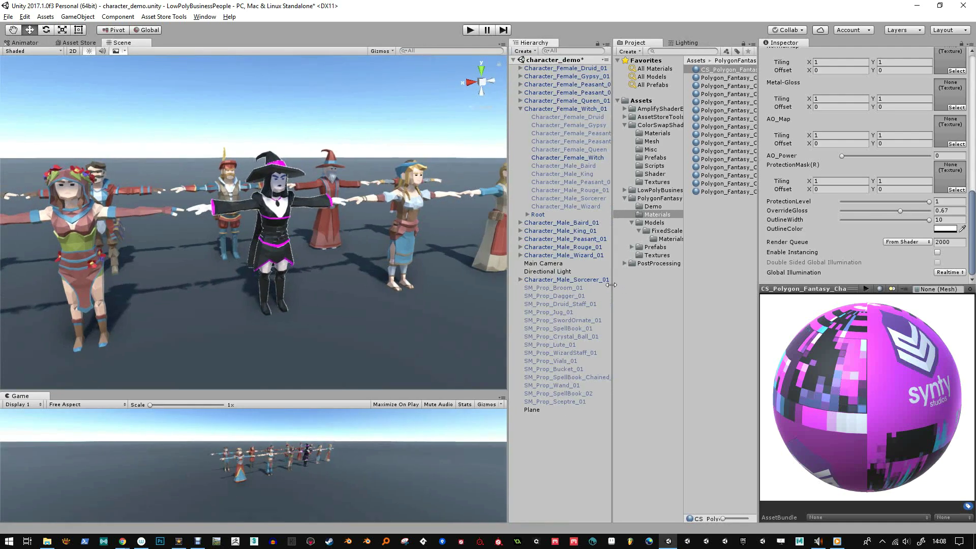
click(660, 247)
click(656, 223)
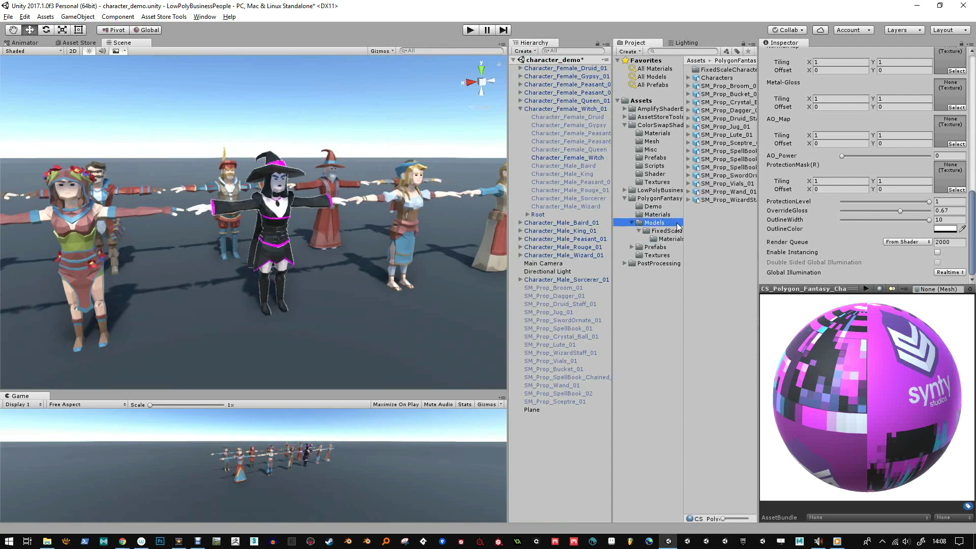
drag(758, 228, 837, 218)
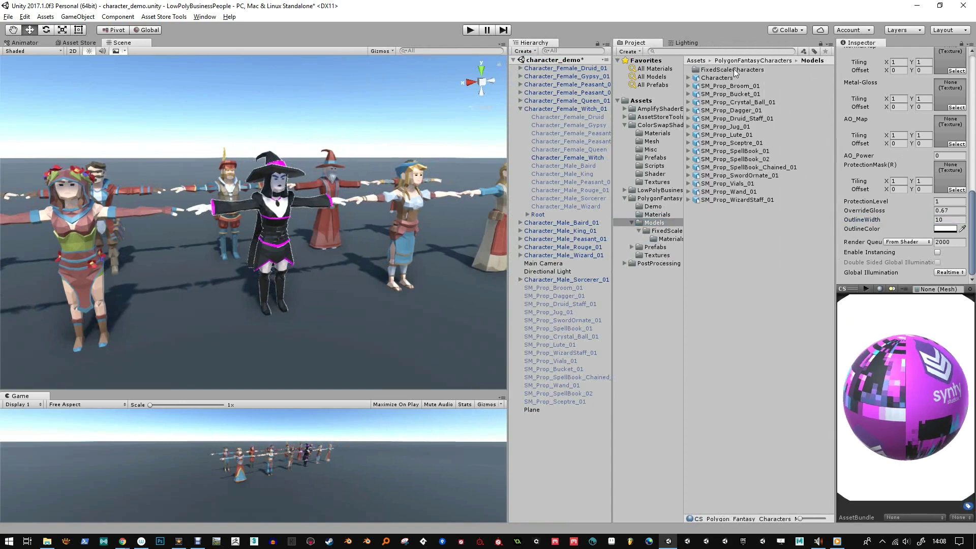
Duplicate the Characters model in the Models folder.
click(716, 76)
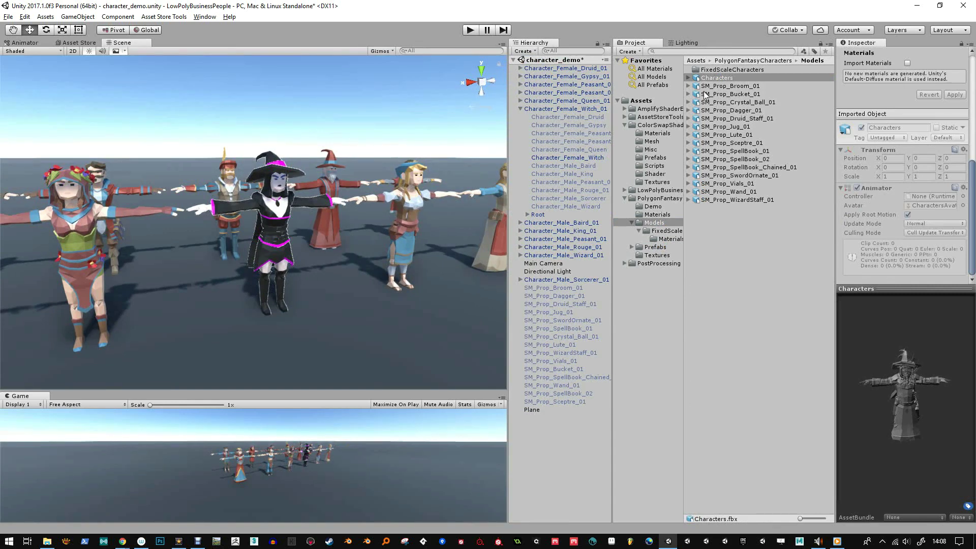
click(714, 79)
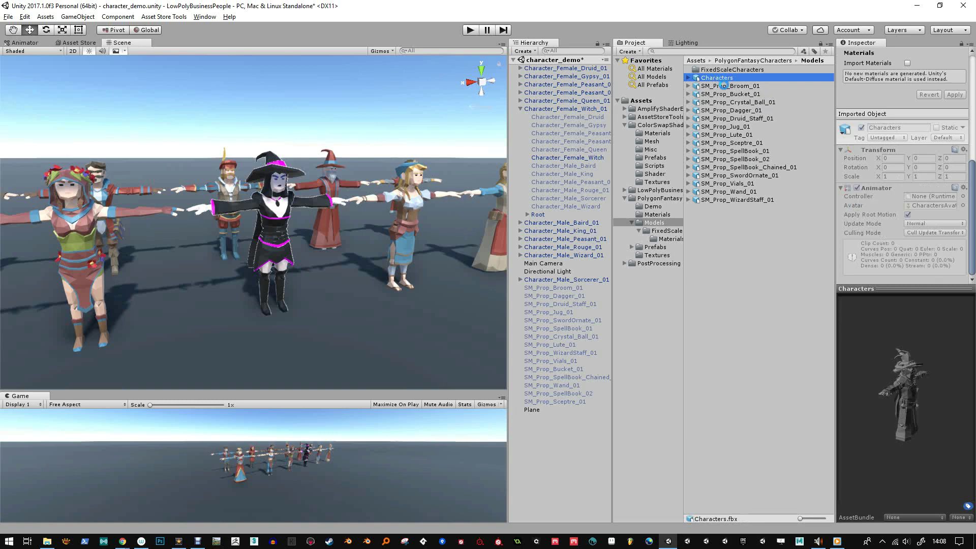
right_click(715, 86)
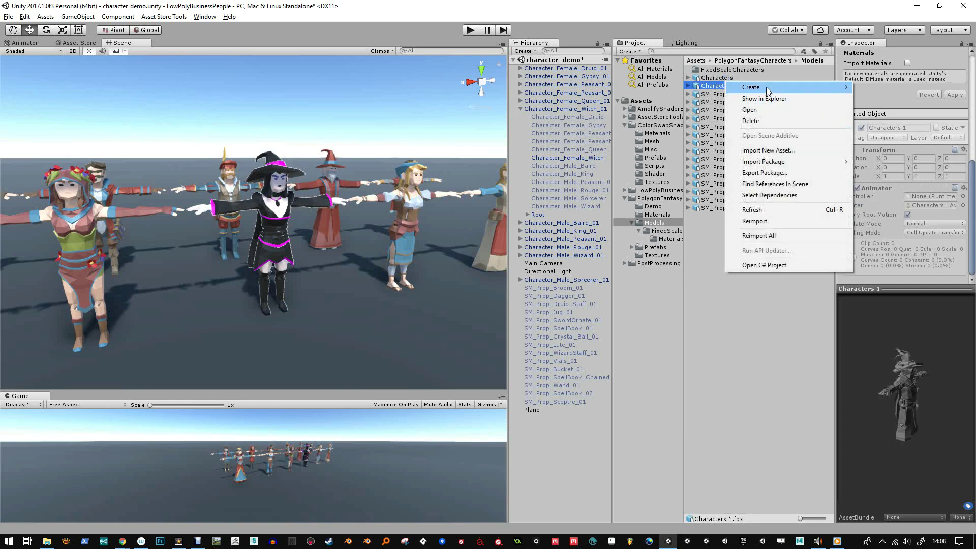
click(711, 83)
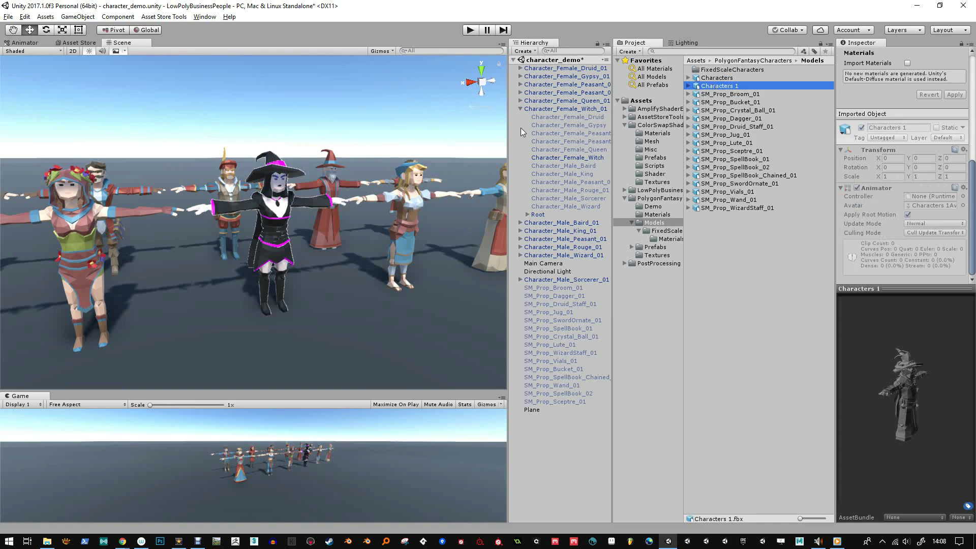
Collapse the Character_Female_Witch_01 hierarchy and look through the child meshes of Character_Male_Sorcerer_01.
click(520, 110)
click(521, 108)
click(520, 174)
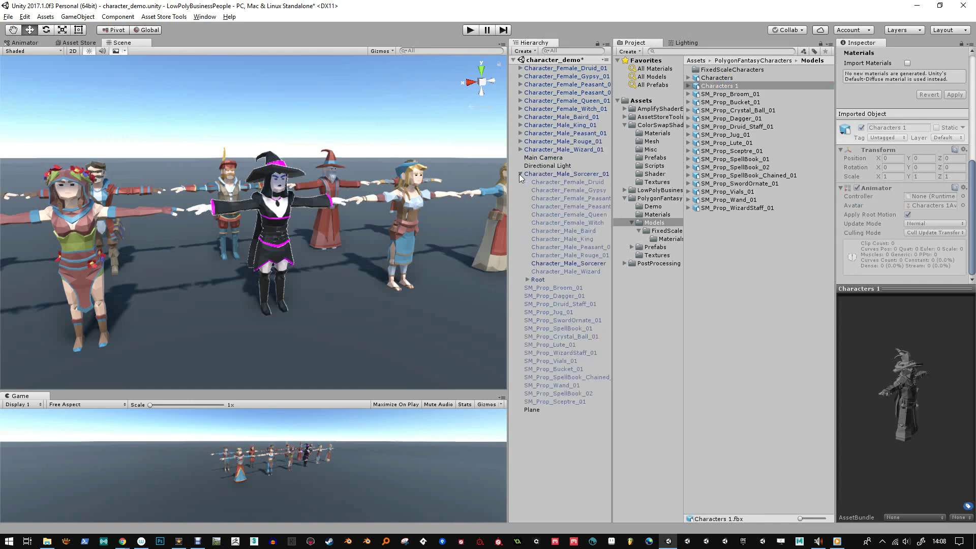
click(521, 174)
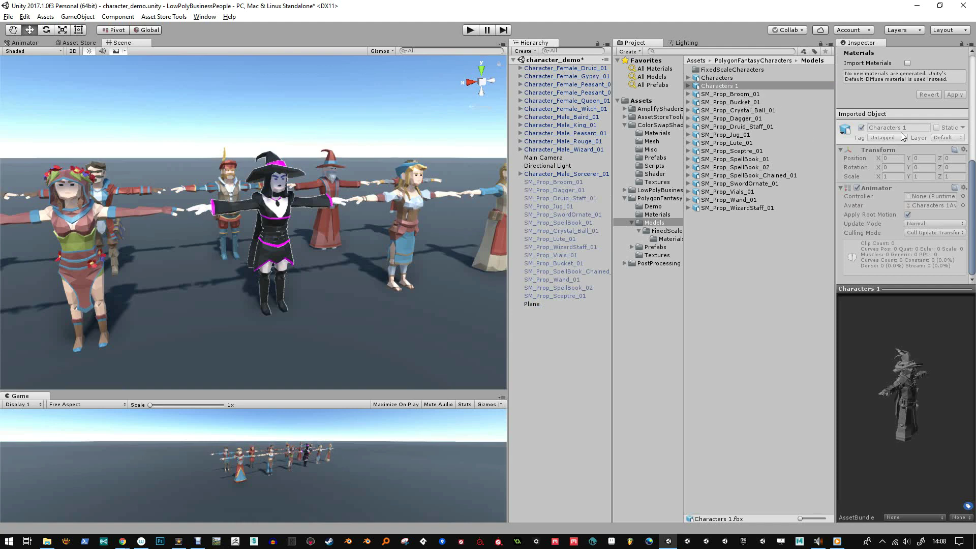
In the duplicated model's import settings, set Normals Mode to Angle Weighted and Smoothing Angle to 180, and apply the changes.
scroll(905, 153, up, 8)
scroll(897, 152, up, 3)
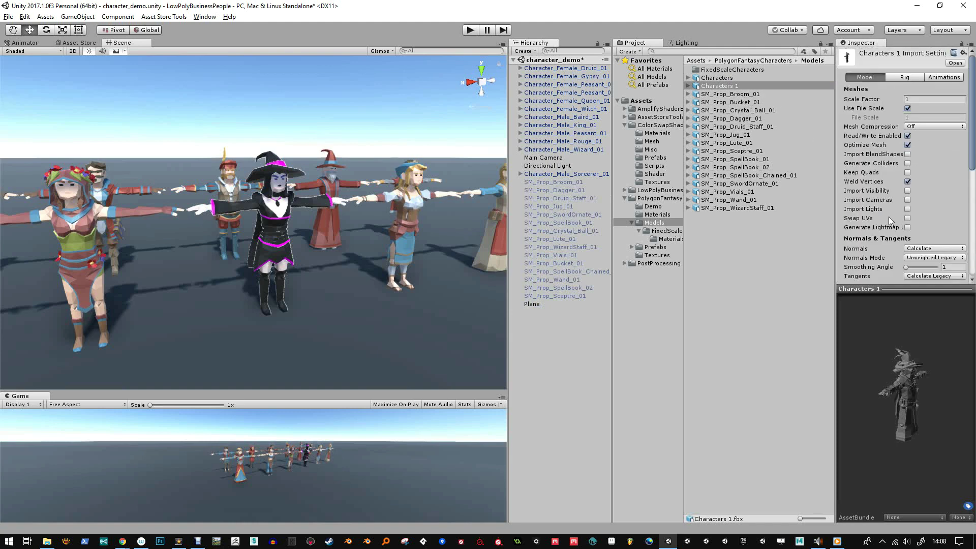
scroll(896, 249, down, 3)
drag(888, 289, 888, 326)
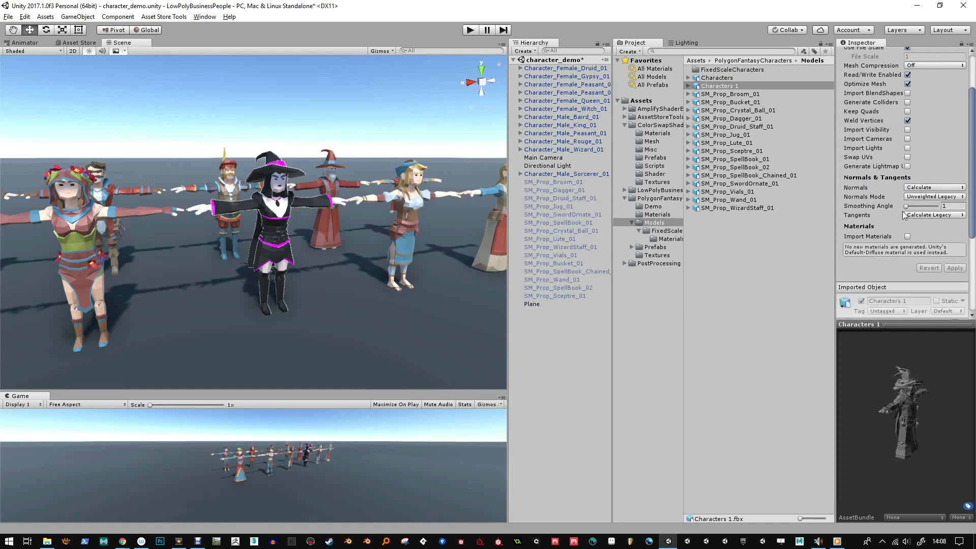
drag(833, 202, 812, 201)
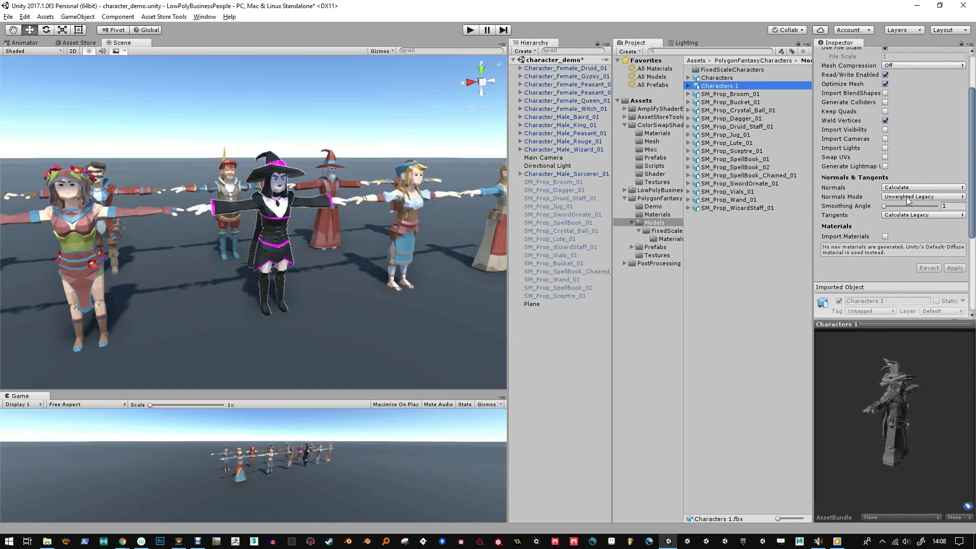
click(910, 189)
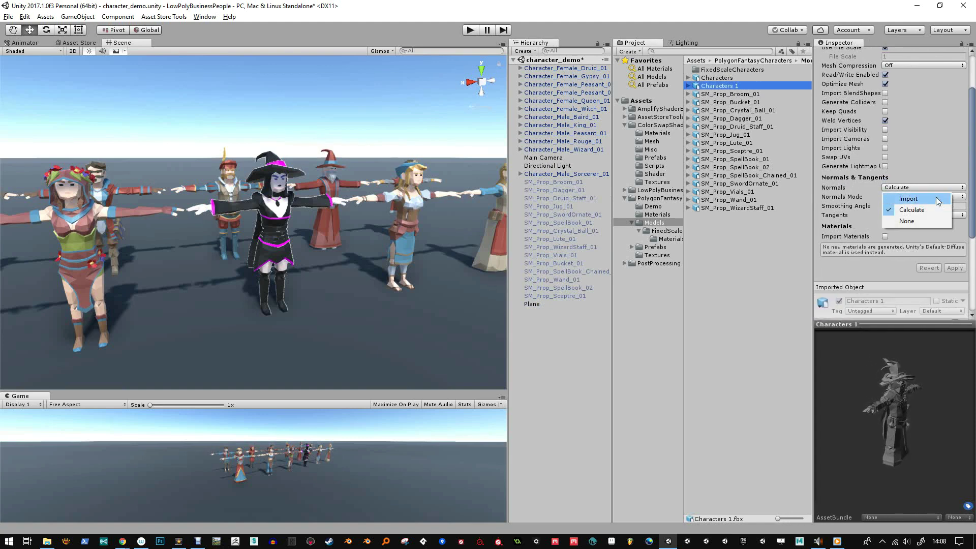
click(956, 200)
click(958, 198)
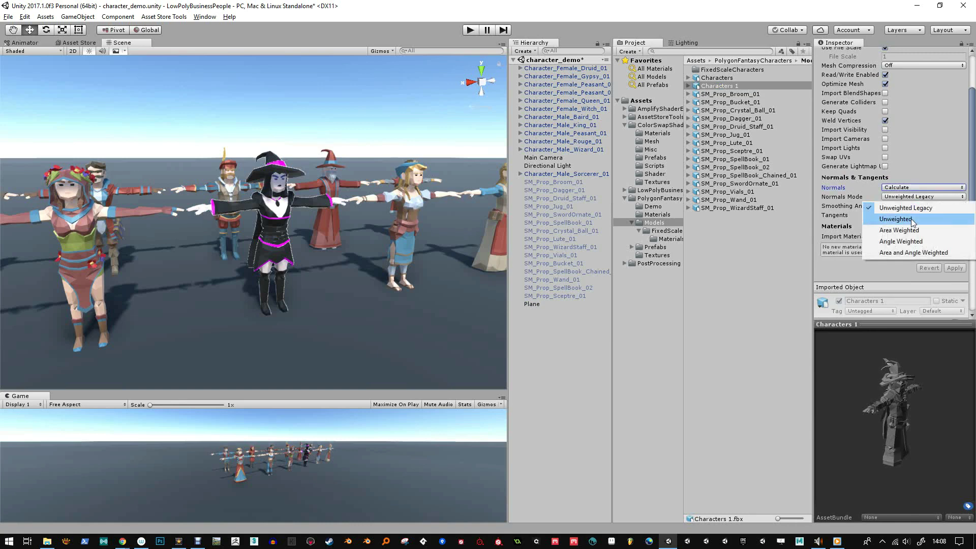
click(912, 241)
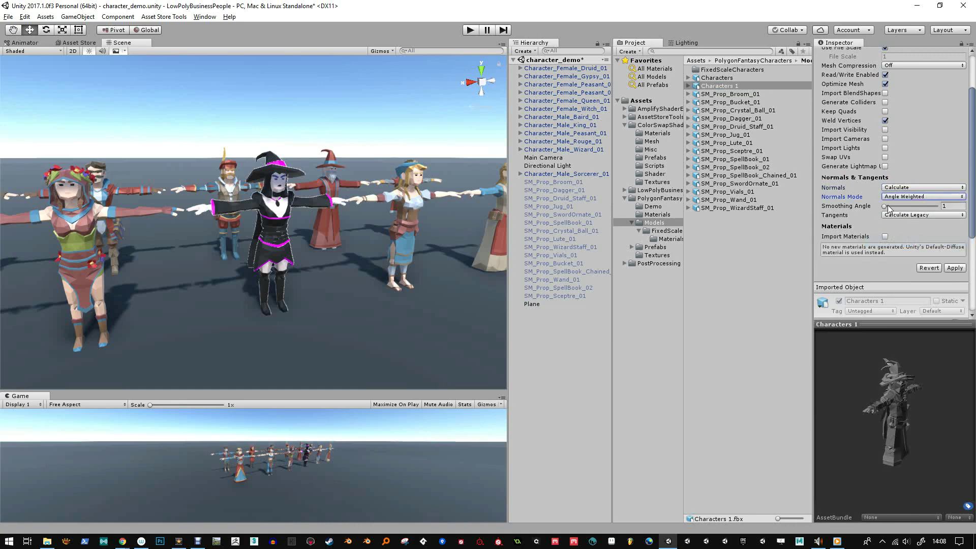
drag(887, 206, 943, 203)
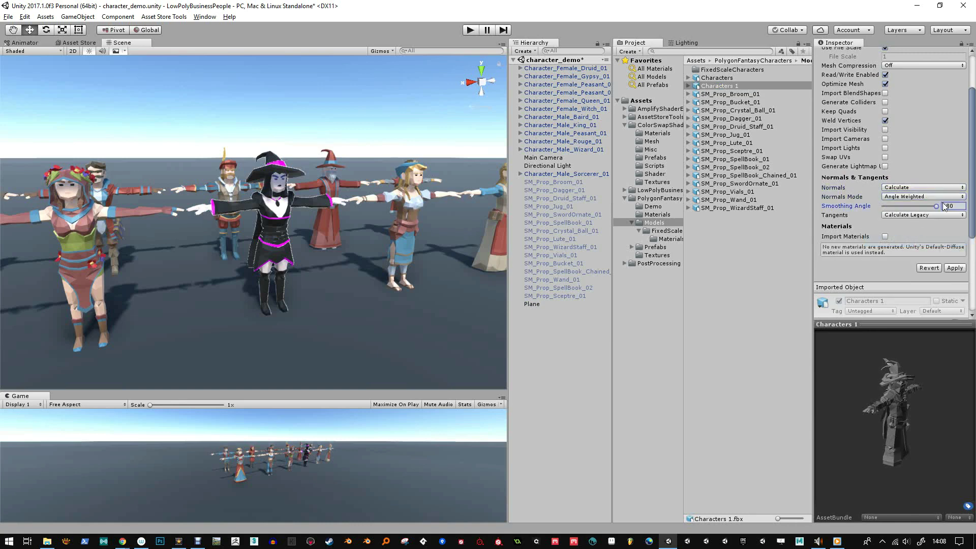
click(961, 271)
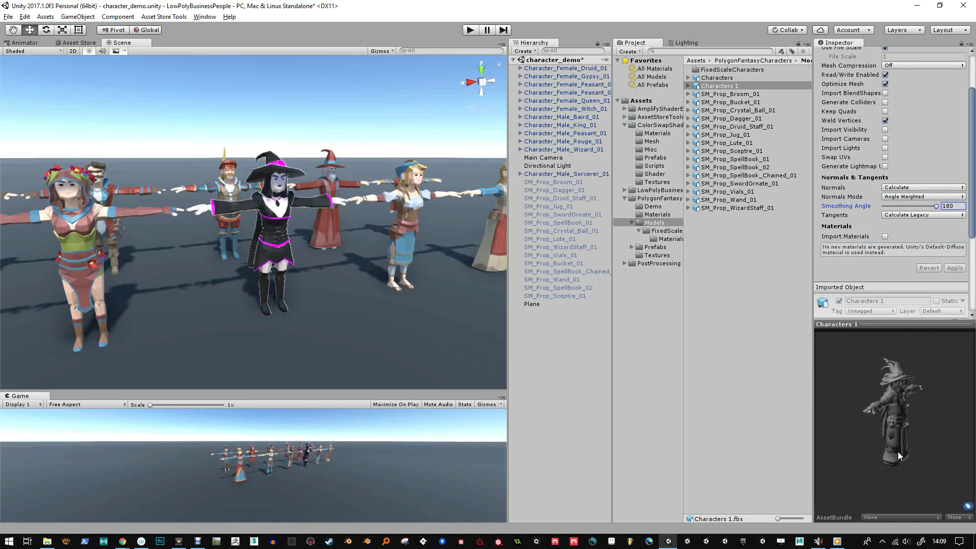
Lower the Smoothing Angle of Characters 1 to 80, apply the import settings and check the shading in the preview.
drag(899, 452, 921, 391)
drag(939, 207, 922, 210)
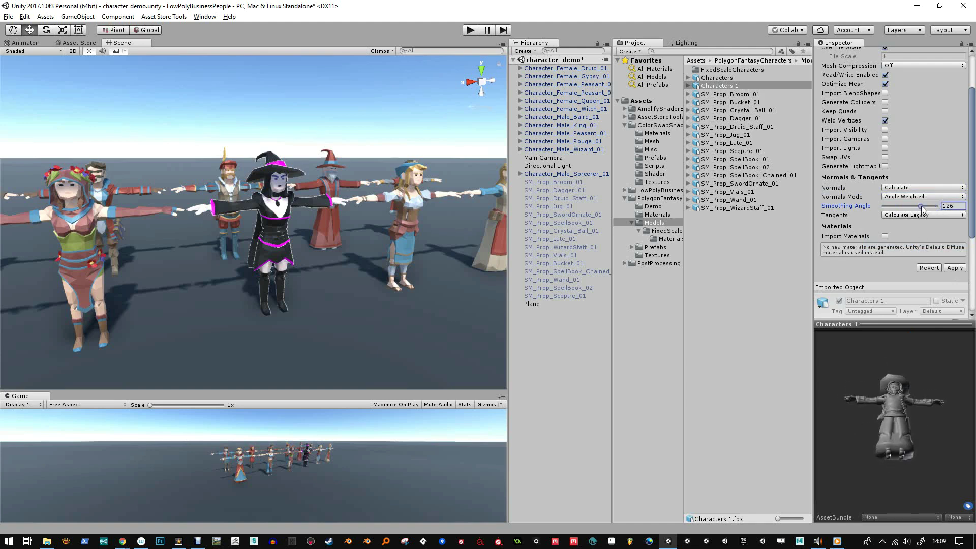
click(922, 207)
click(956, 268)
drag(917, 451, 895, 374)
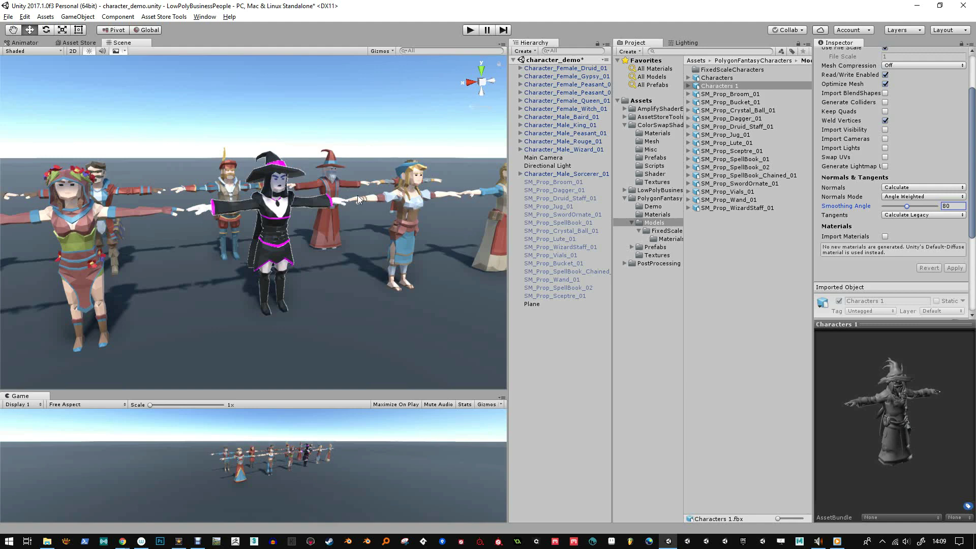
Examine the outline around the witch's sleeve up close and compare it with the preview of the smoothed model.
scroll(224, 201, up, 10)
middle_drag(212, 180, 282, 226)
alt+right_drag(281, 226, 294, 316)
alt+middle_drag(182, 118, 171, 159)
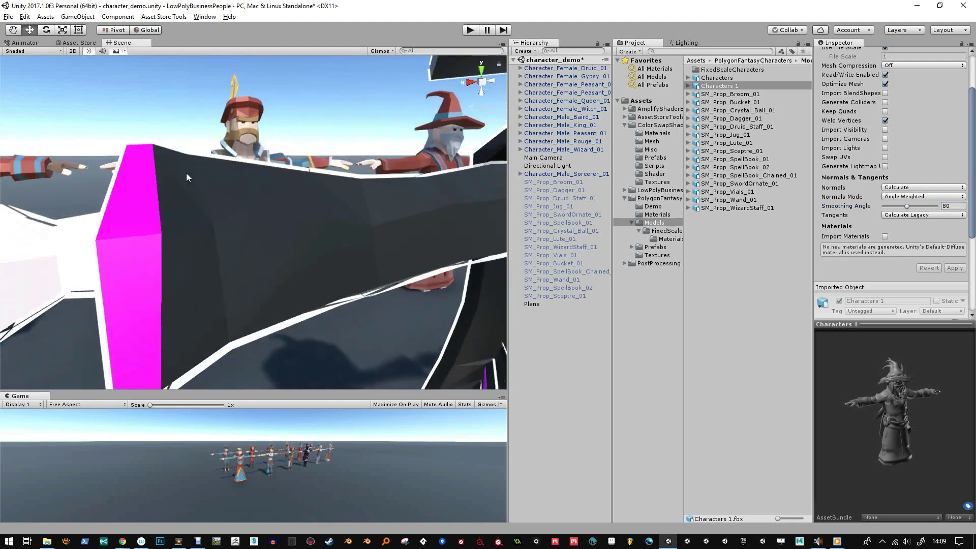
scroll(248, 227, down, 4)
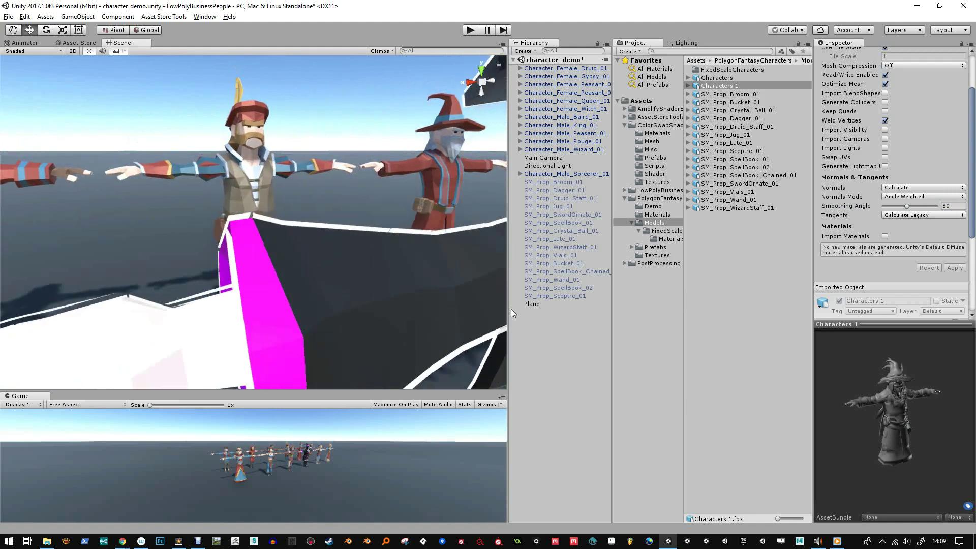
drag(919, 401, 875, 417)
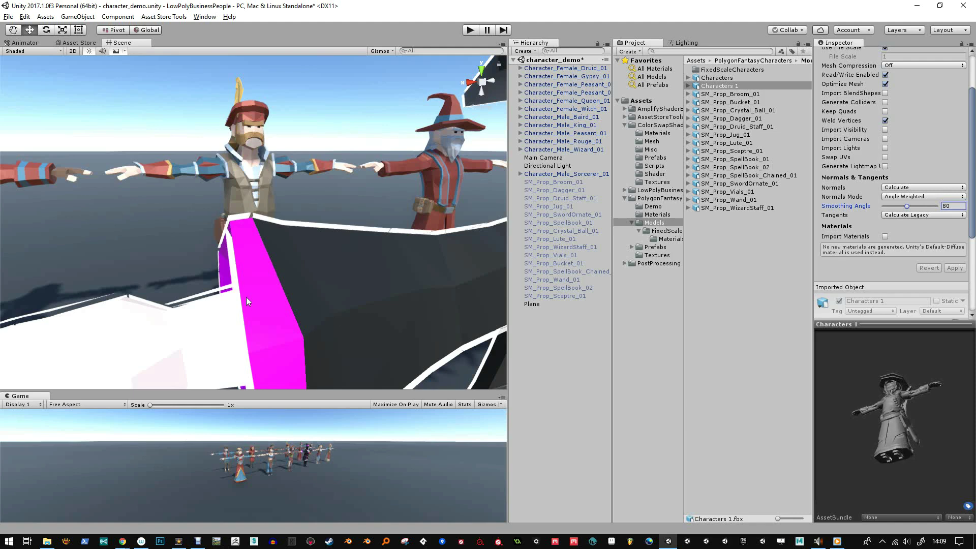
right_drag(281, 260, 344, 264)
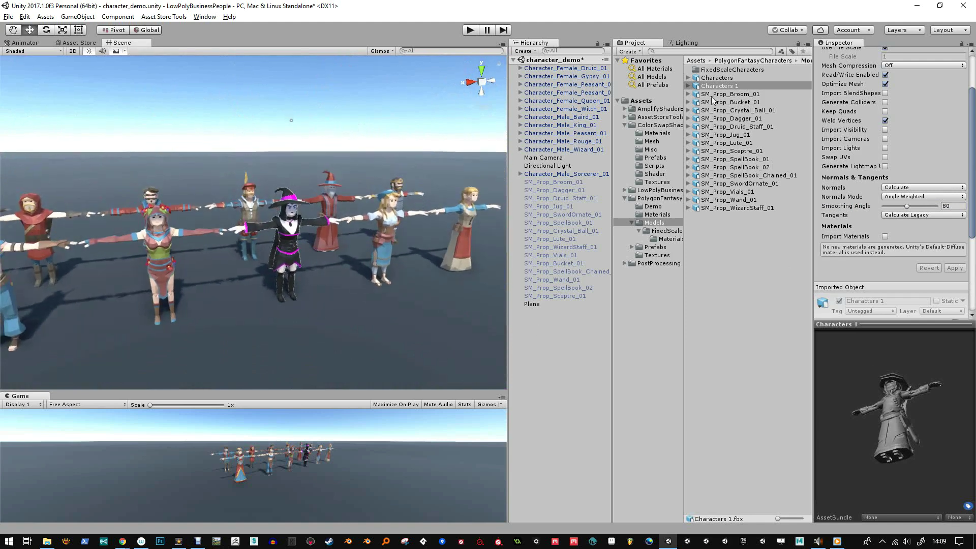
Add the Characters 1 model to the scene and move it along X to -7.64, clear of the other characters.
drag(715, 91, 562, 343)
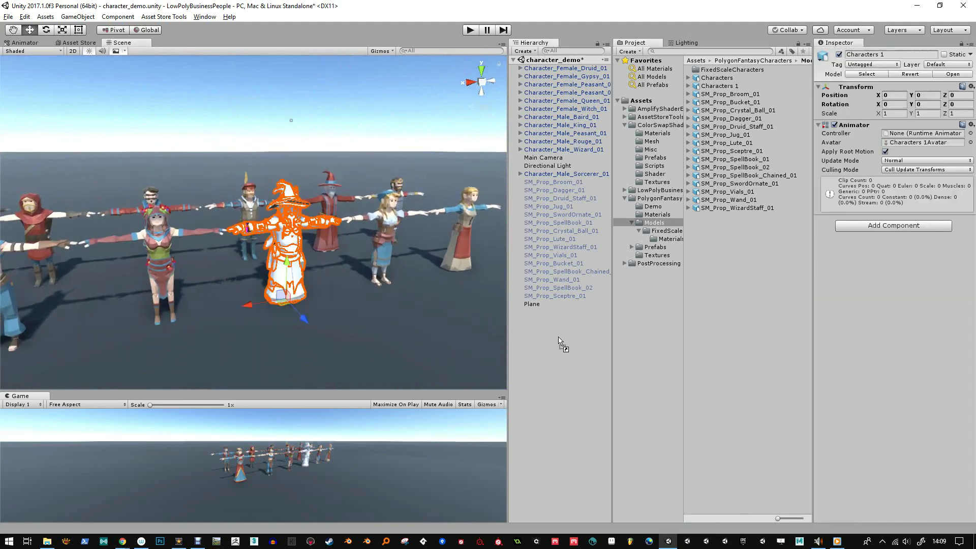
right_drag(253, 253, 237, 267)
drag(228, 278, 437, 249)
key(f)
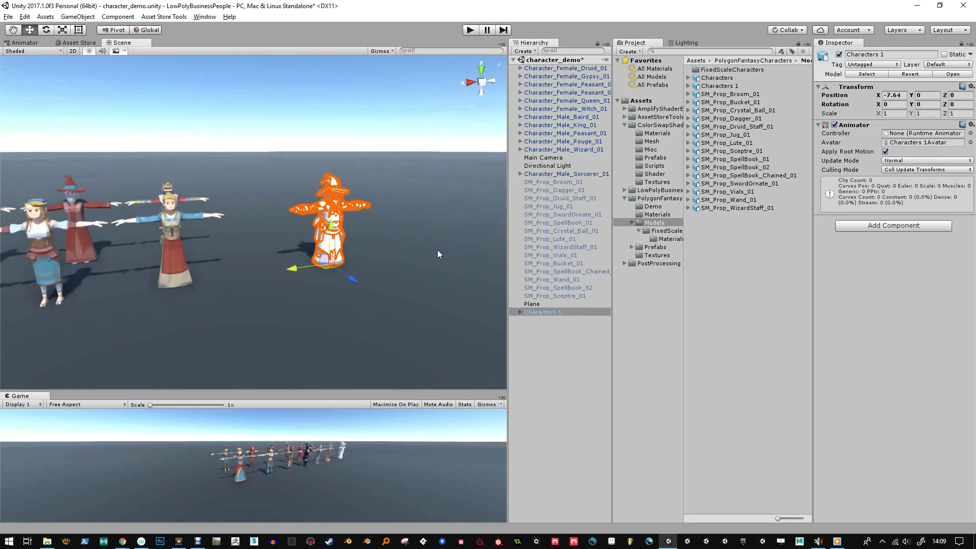
alt+right_drag(437, 249, 340, 316)
alt+drag(341, 316, 347, 307)
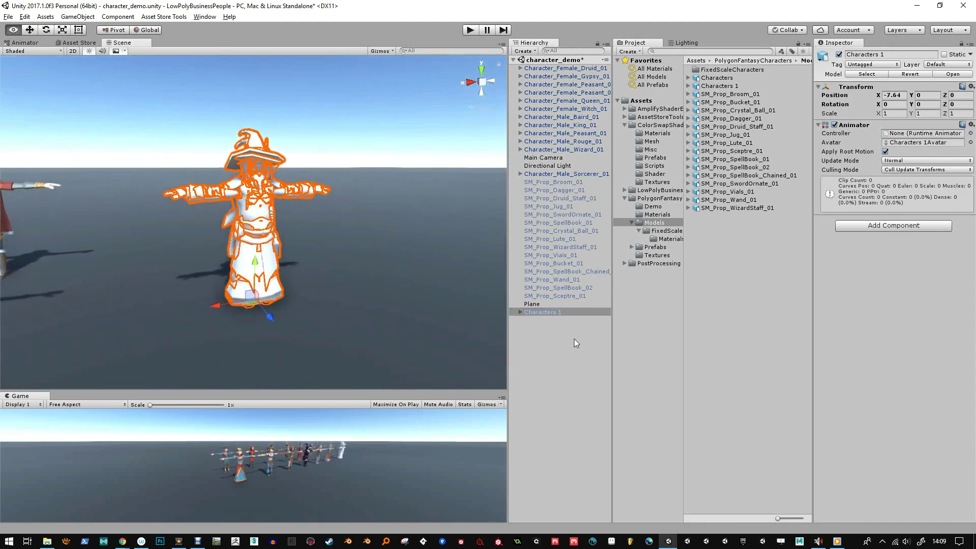
Expand Characters 1 and deactivate every character mesh from Character_Female_Gypsy to Character_Male_Wizard, keeping only Character_Female_Druid active.
click(521, 312)
drag(614, 333, 632, 334)
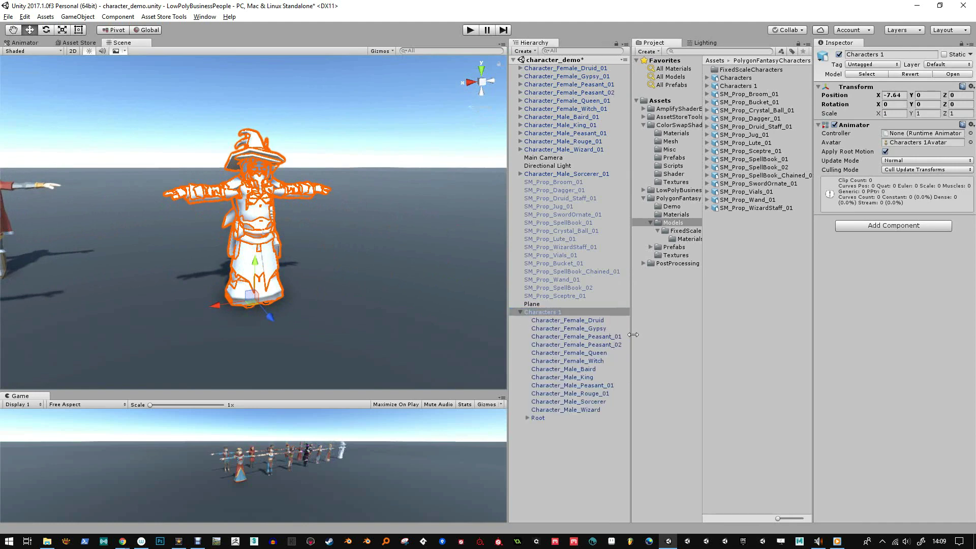
click(596, 329)
shift+click(591, 409)
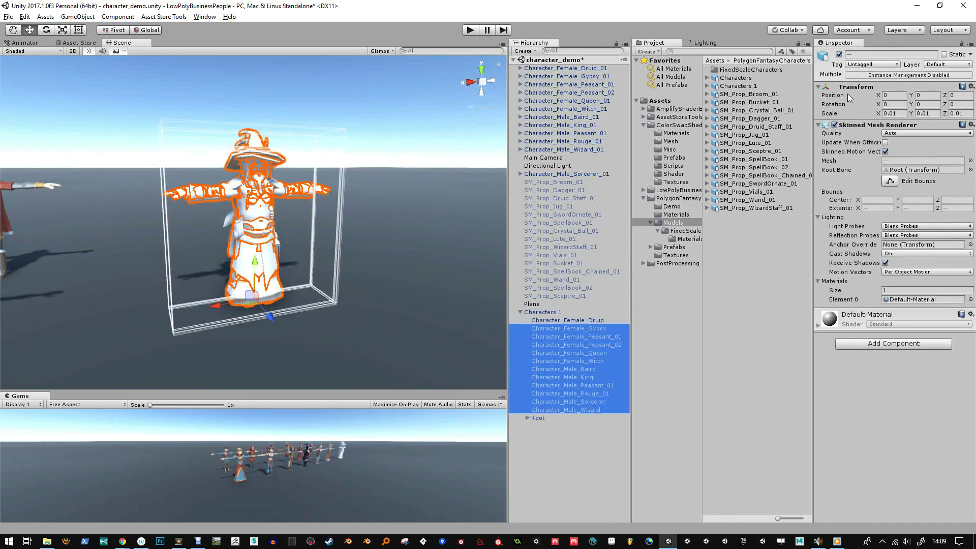
click(839, 54)
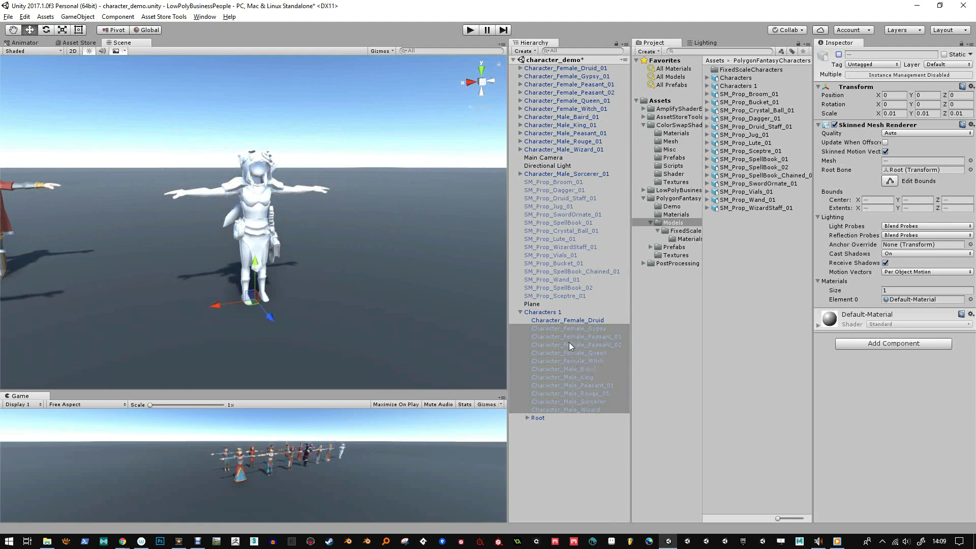
Inspect the Character_Female_Druid mesh from all sides and apply the CS_Polygon_Fantasy_Characters material from PolygonFantasyCharacters to it.
click(575, 322)
alt+right_drag(264, 203, 300, 229)
alt+drag(300, 254, 474, 292)
alt+drag(279, 226, 440, 230)
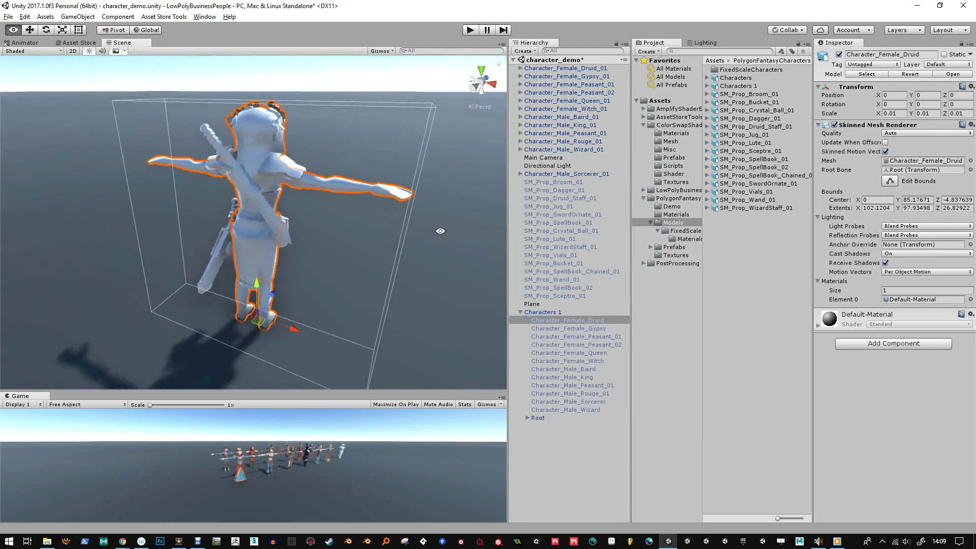
alt+drag(238, 220, 270, 279)
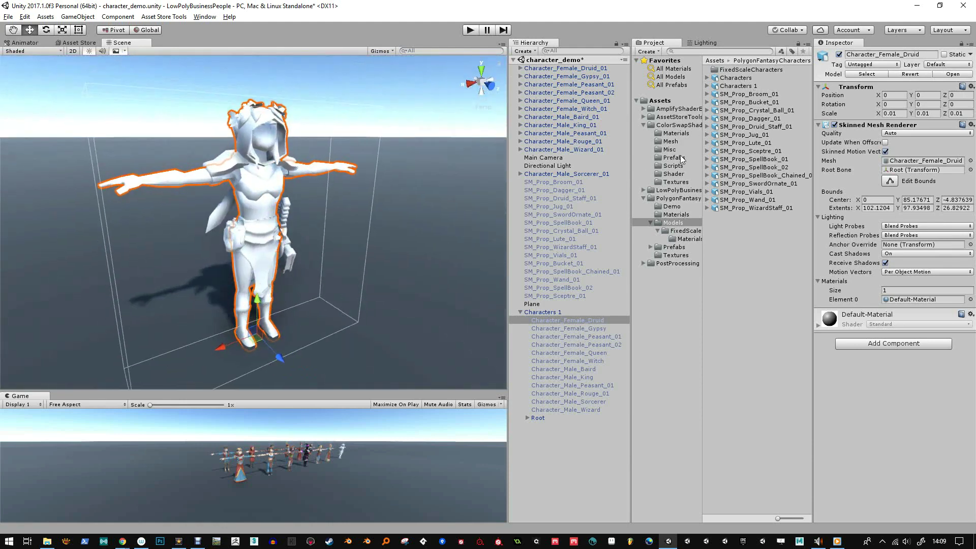
click(674, 134)
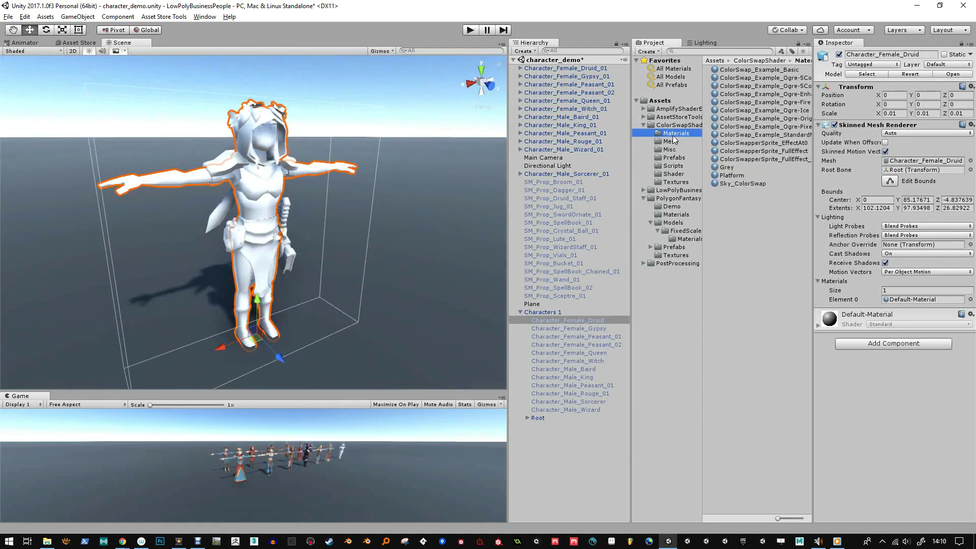
click(676, 214)
drag(737, 70, 233, 178)
scroll(229, 177, down, 3)
Assign the CS_Polygon_Fantasy_Characters material to all items under Hips in Characters 1, from Item_CoinBag to SM_Prop_Vials.
drag(156, 89, 408, 325)
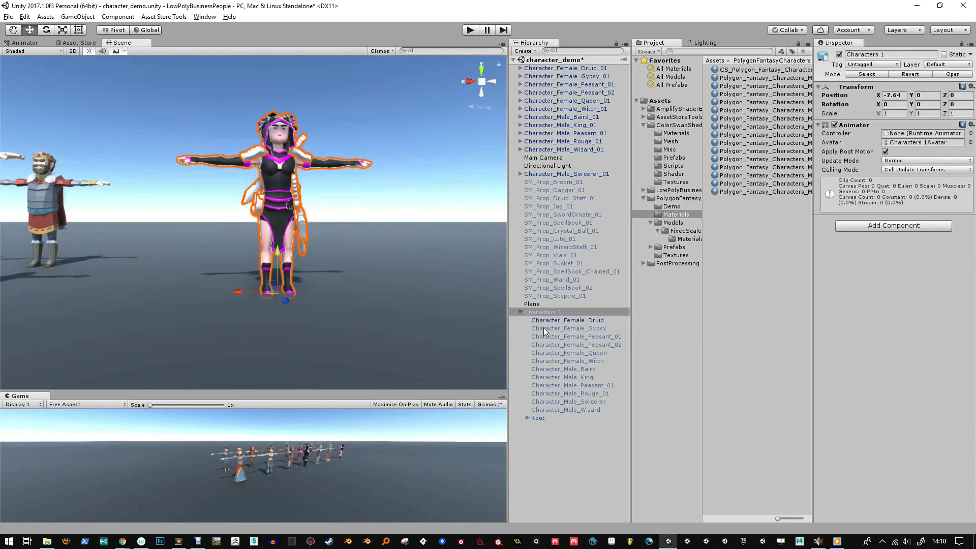
click(568, 321)
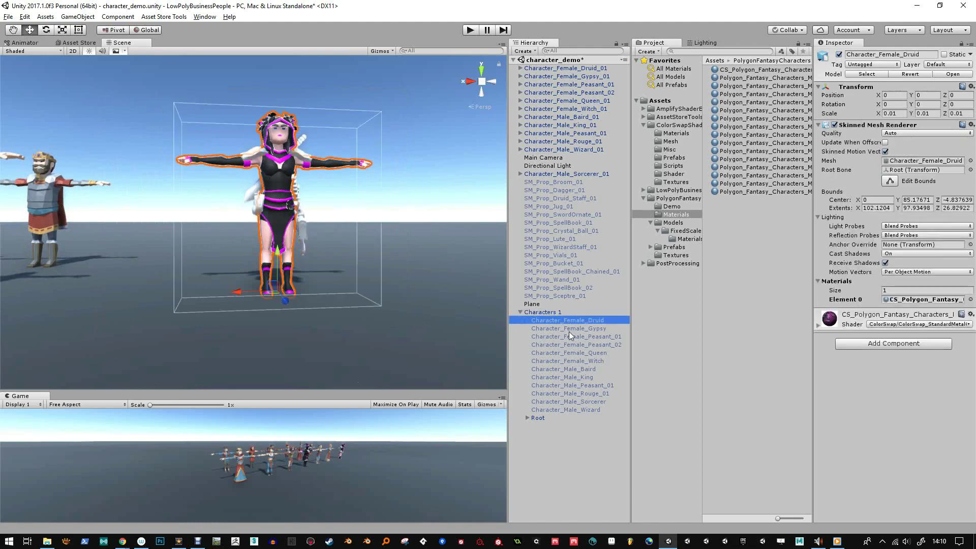
click(534, 426)
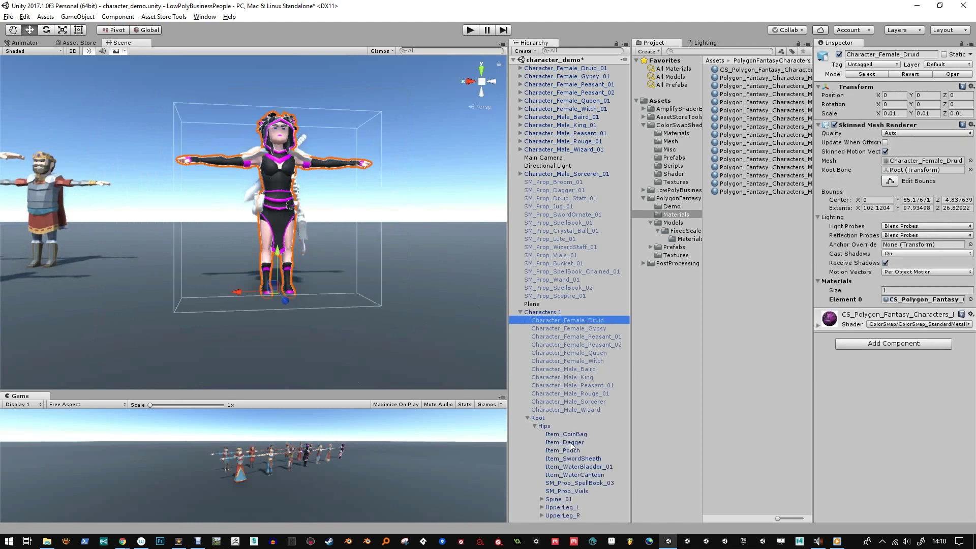
click(569, 434)
shift+click(580, 490)
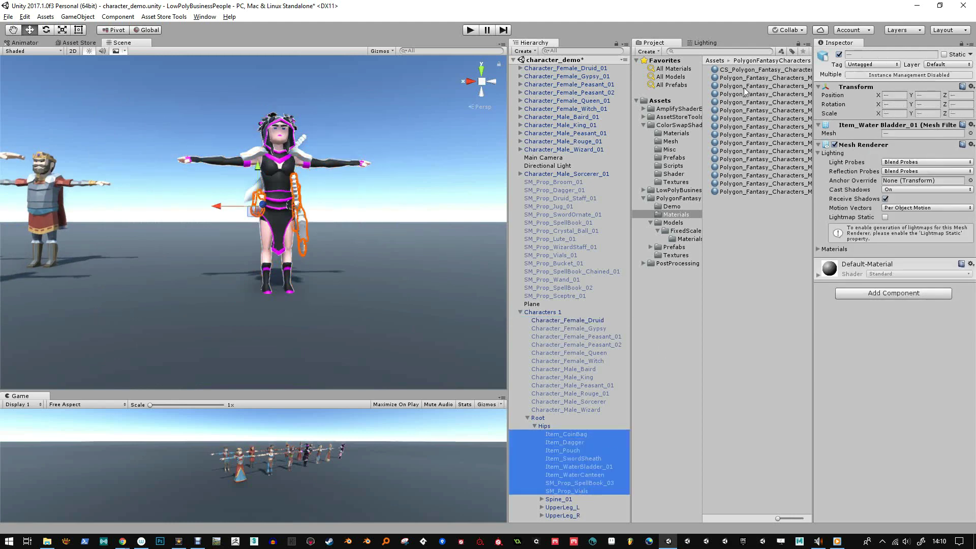
drag(742, 71, 817, 252)
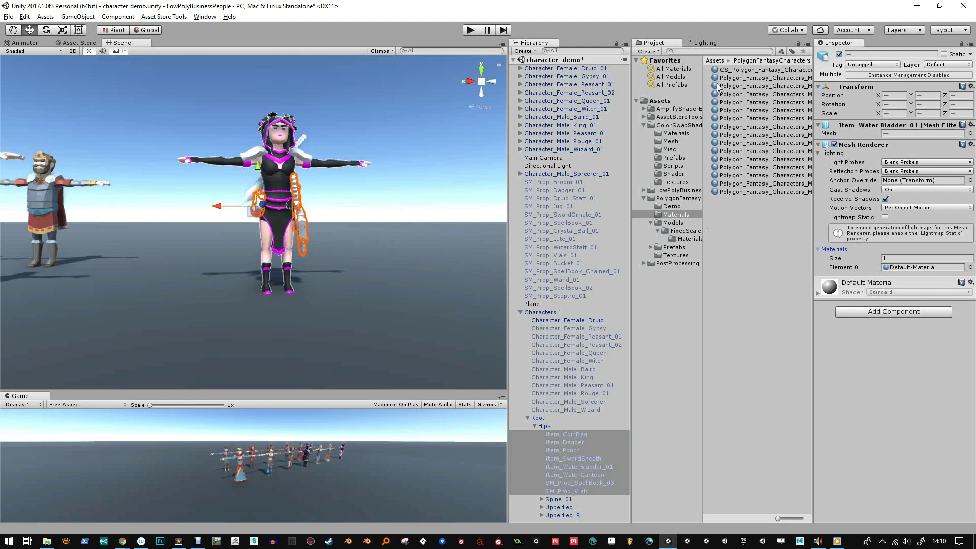
drag(724, 71, 915, 267)
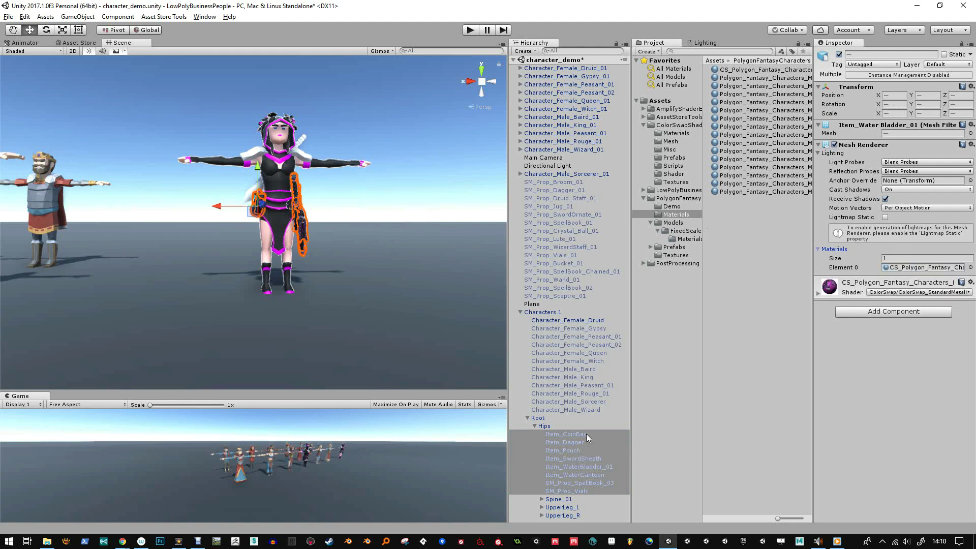
Expand the bones from Spine_01 through Spine_03 and Clavicle_R down to the fingers, plus UpperLeg_L, to find the remaining item meshes.
click(541, 501)
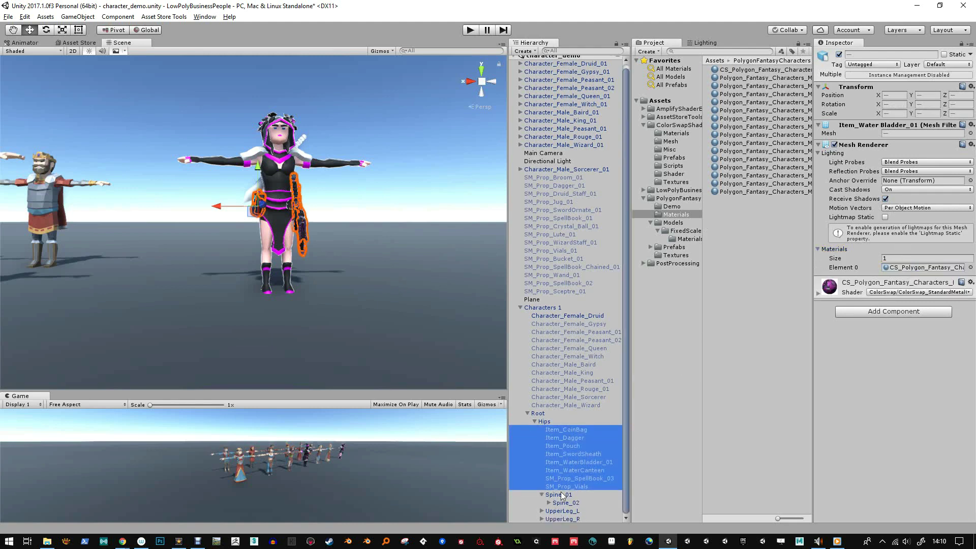
click(550, 504)
click(556, 510)
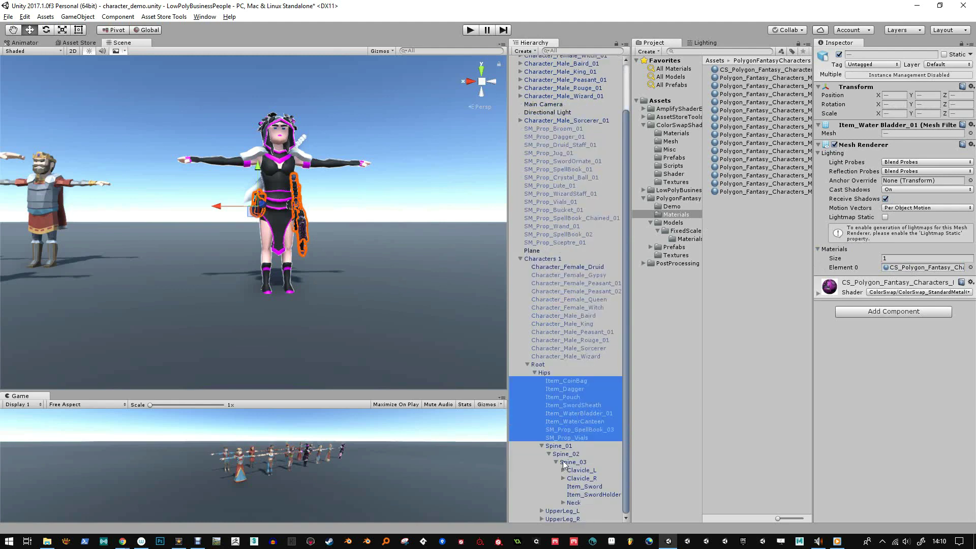
click(563, 478)
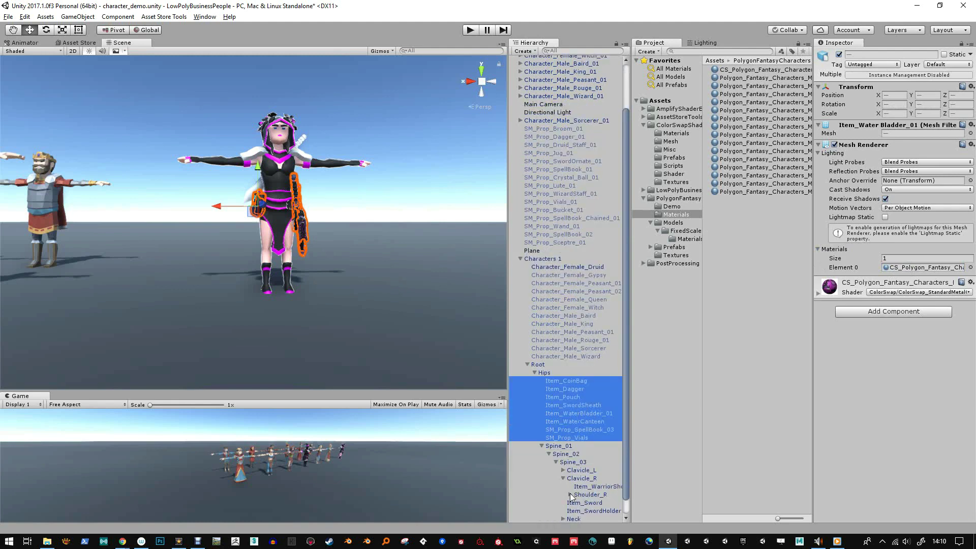
click(571, 478)
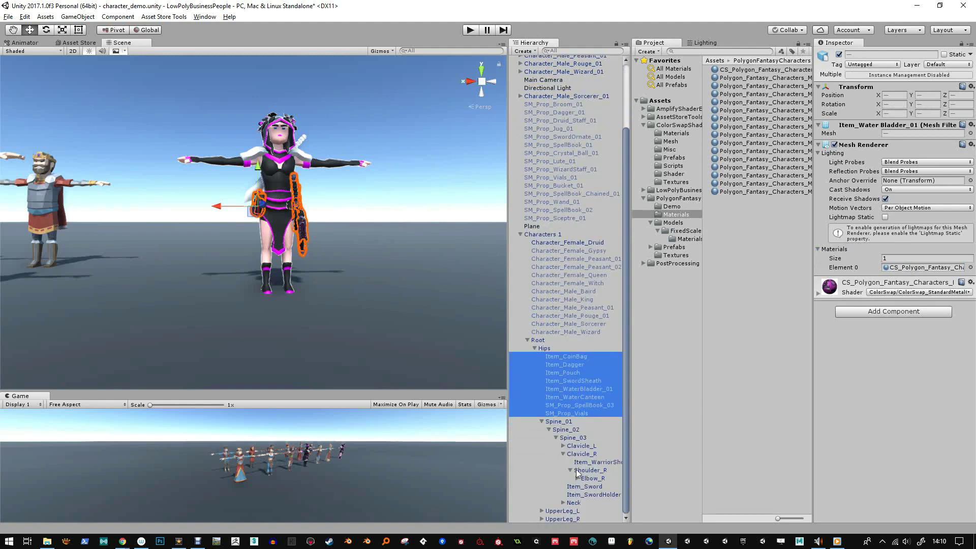
click(578, 478)
click(585, 478)
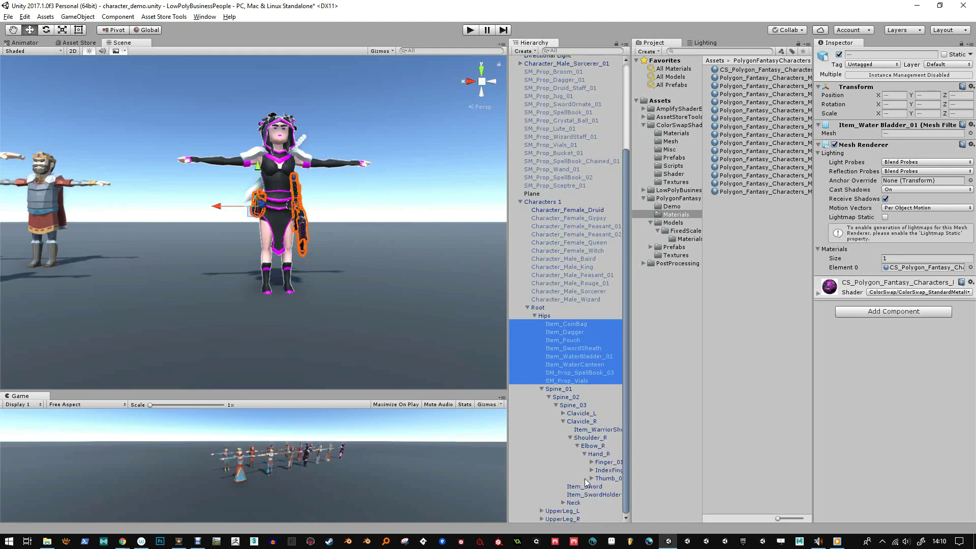
click(592, 463)
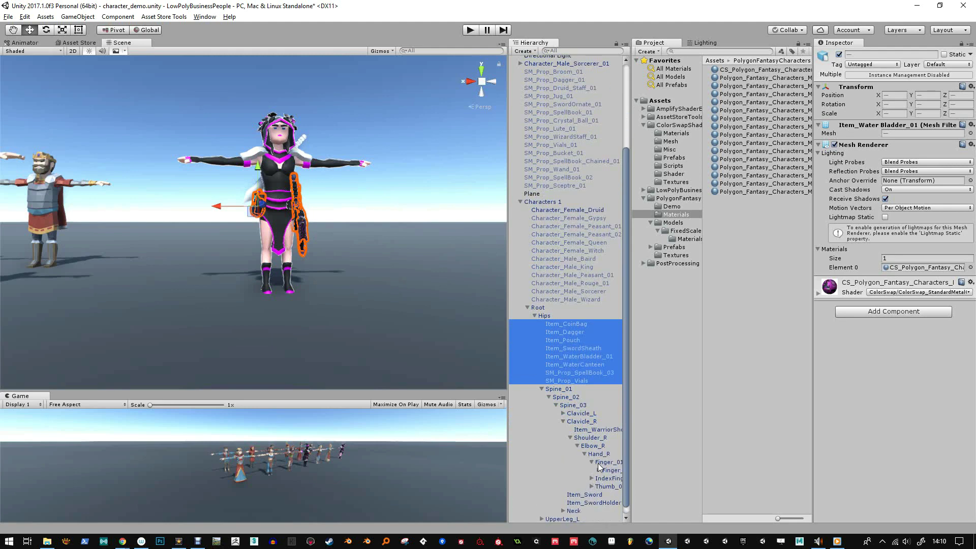
scroll(582, 440, down, 1)
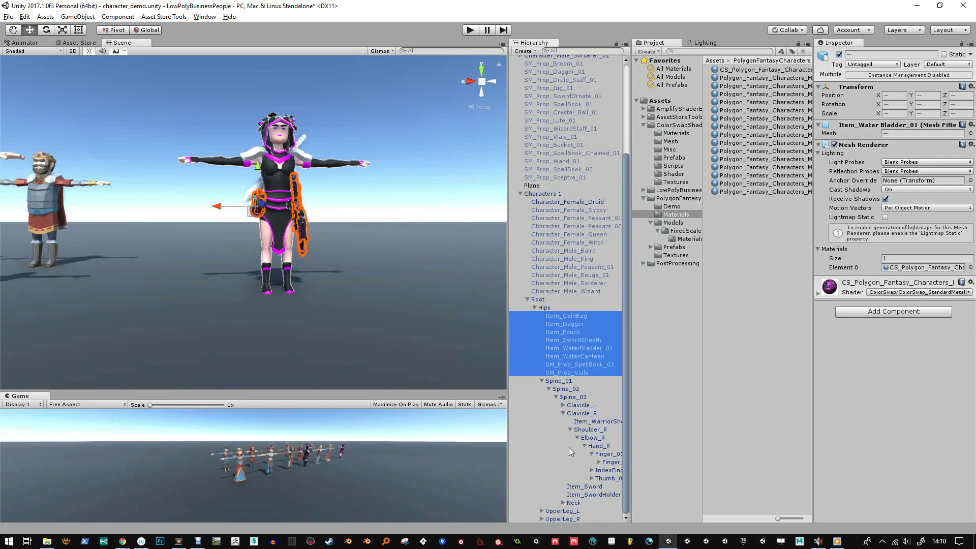
click(544, 506)
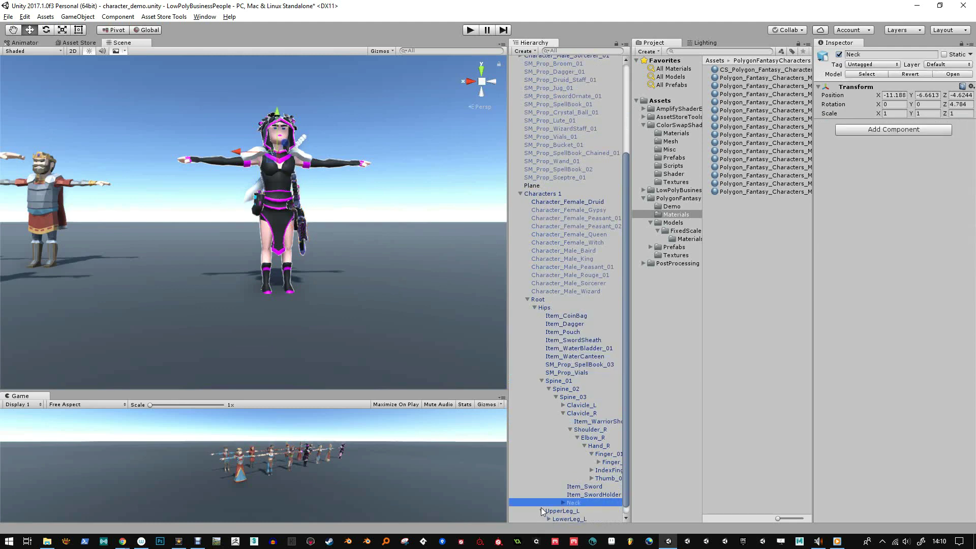
scroll(541, 509, down, 1)
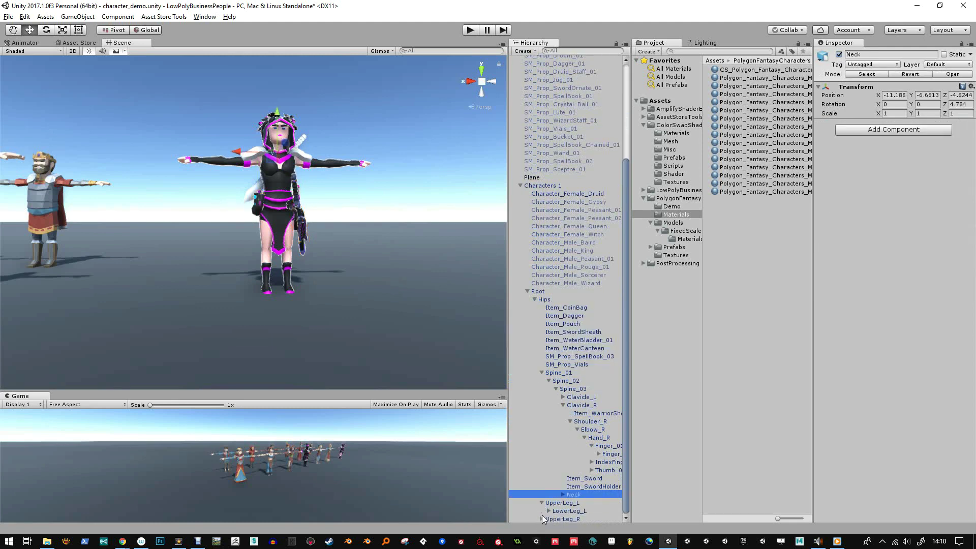
click(520, 185)
click(521, 312)
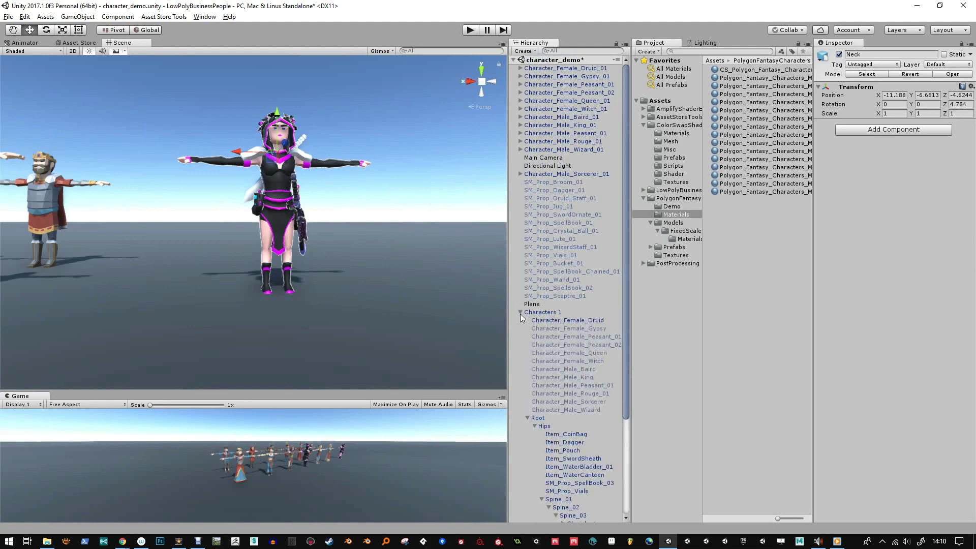
click(521, 312)
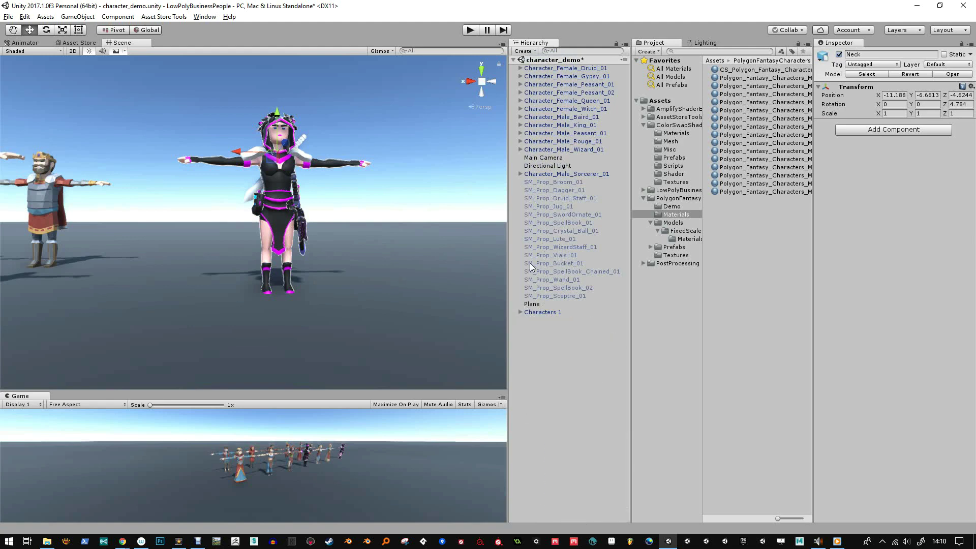
click(520, 312)
Assign the CS_Polygon_Fantasy_Characters material to Item_Sword, Item_SwordHolder and the warrior shoulder armor under Clavicle_R.
scroll(557, 401, down, 5)
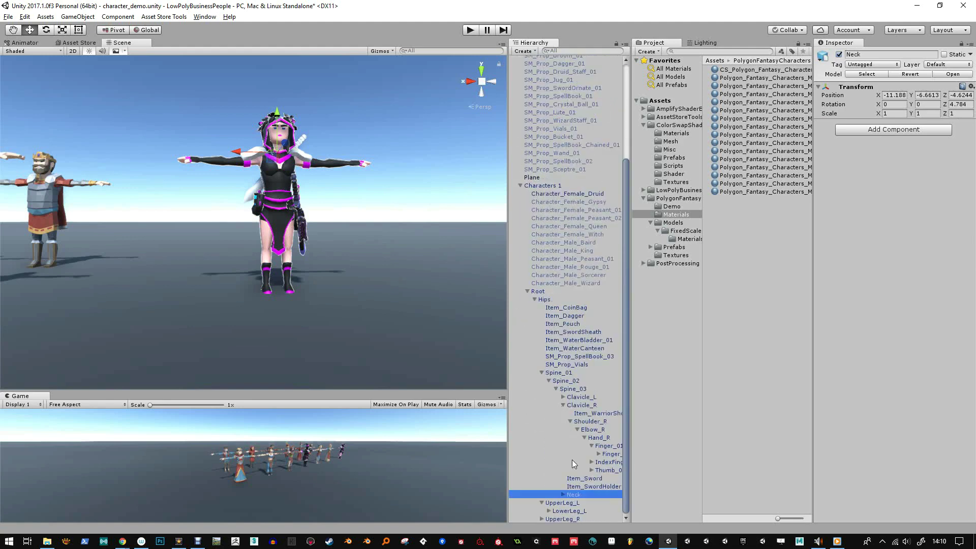
click(577, 486)
shift+click(583, 478)
ctrl+click(589, 413)
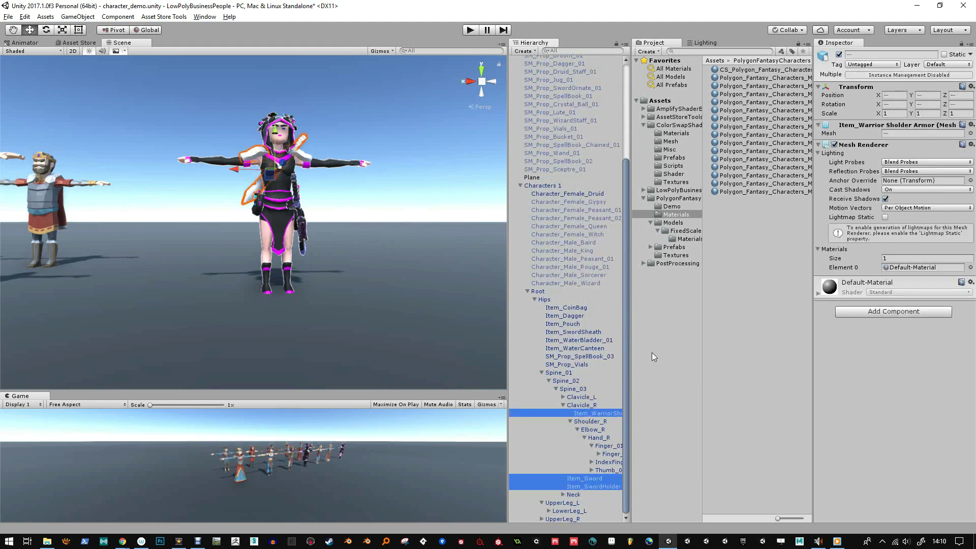
drag(743, 72, 908, 269)
alt+drag(284, 196, 311, 195)
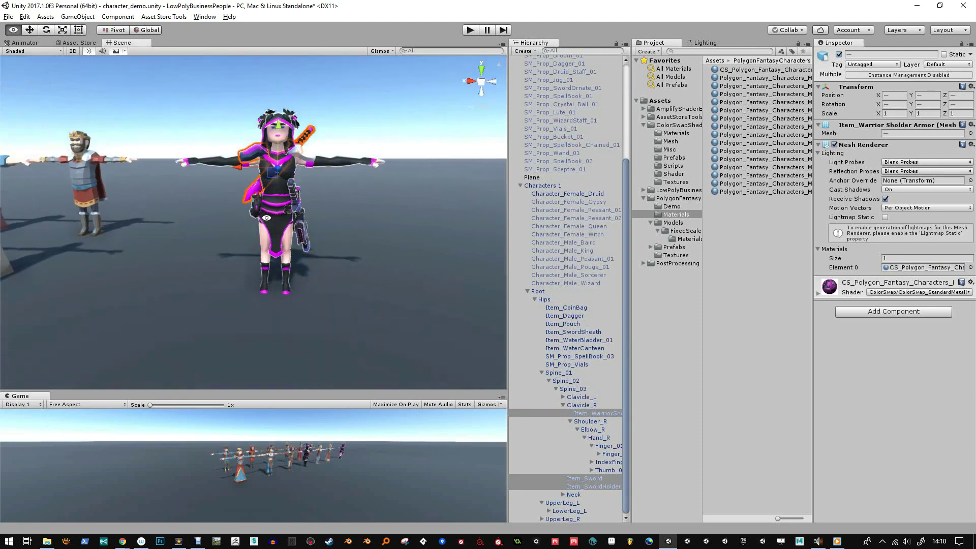
Assign the CS_Polygon_Fantasy_Characters material to the warrior shoulder armor under Shoulder_L.
click(306, 153)
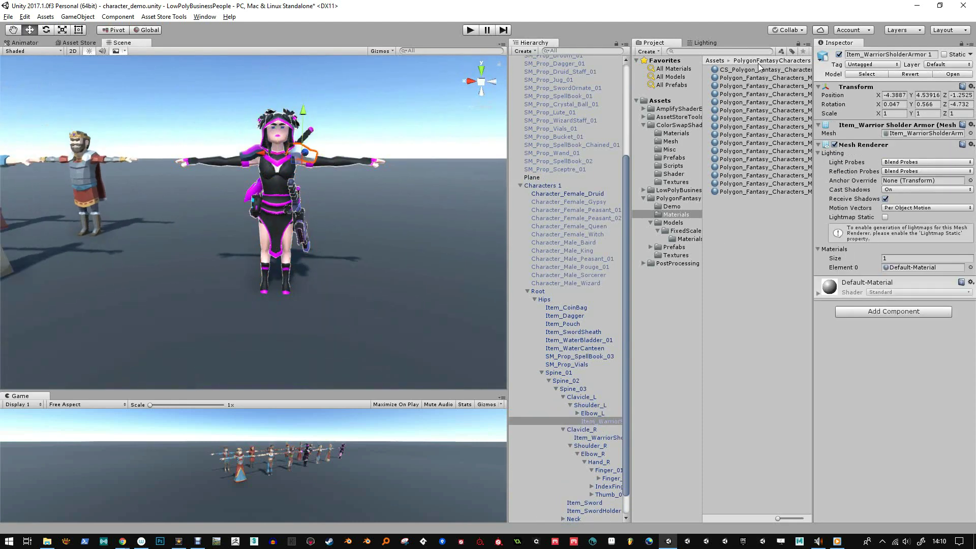
drag(758, 71, 888, 269)
alt+drag(376, 223, 733, 265)
alt+drag(230, 208, 320, 223)
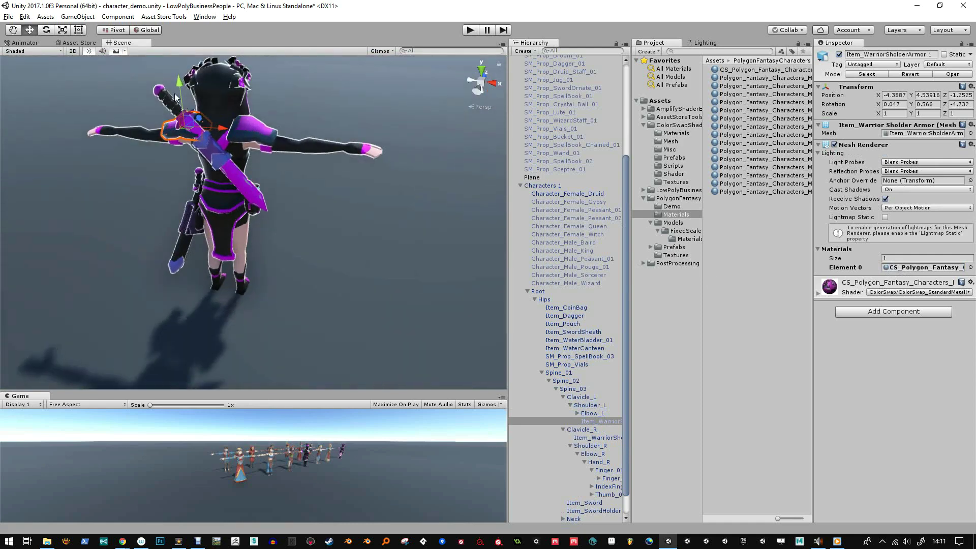
Deactivate Item_Sword and Item_SwordHolder on the druid's back.
click(164, 105)
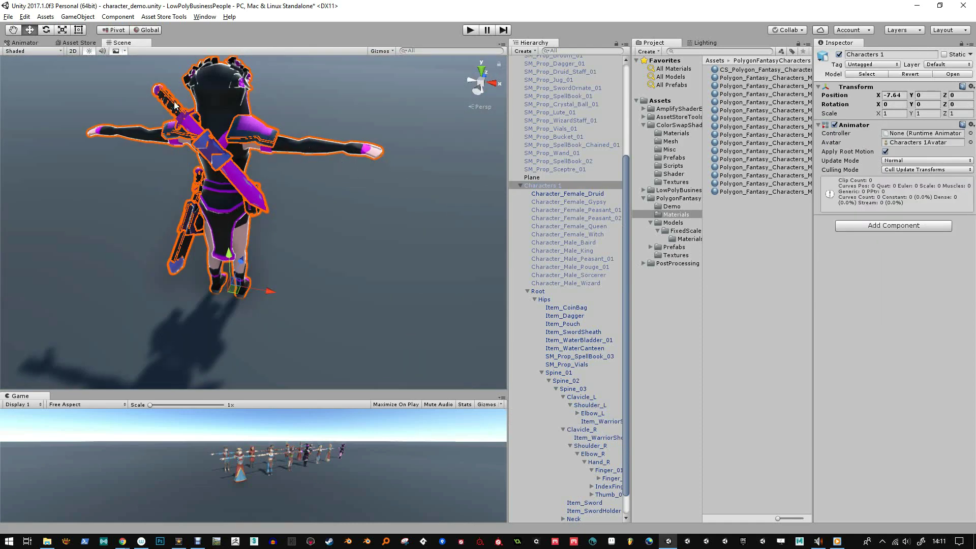
click(173, 105)
click(839, 54)
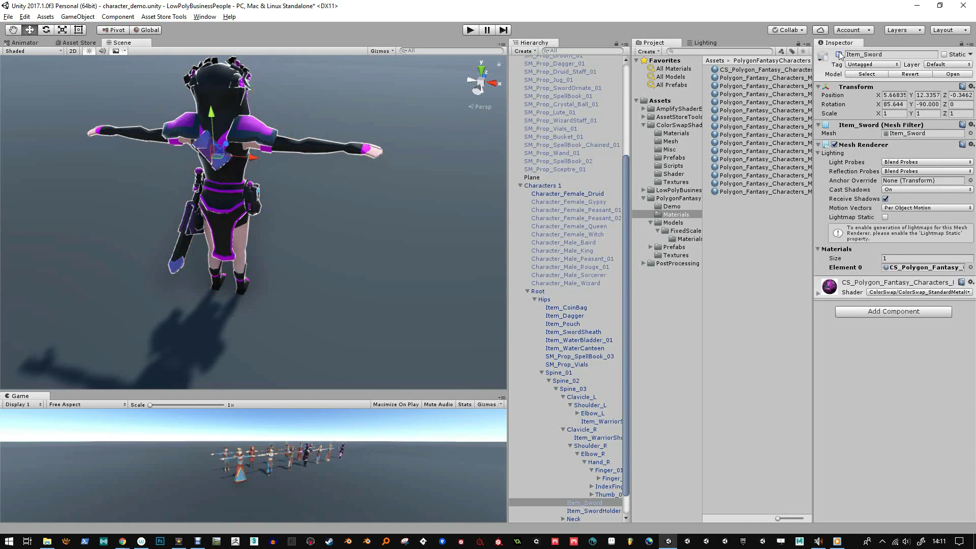
alt+right_drag(310, 203, 344, 221)
alt+drag(344, 221, 361, 235)
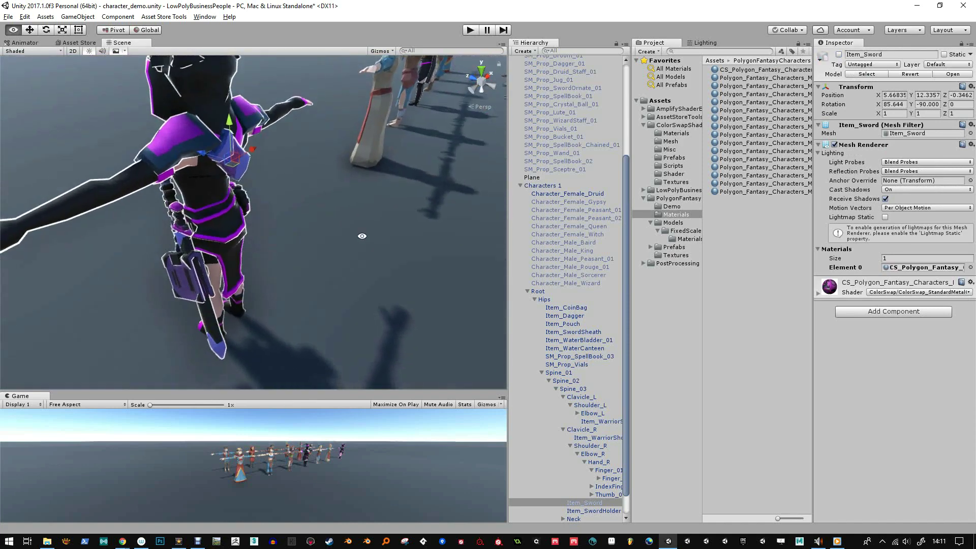
click(245, 174)
click(239, 169)
click(238, 167)
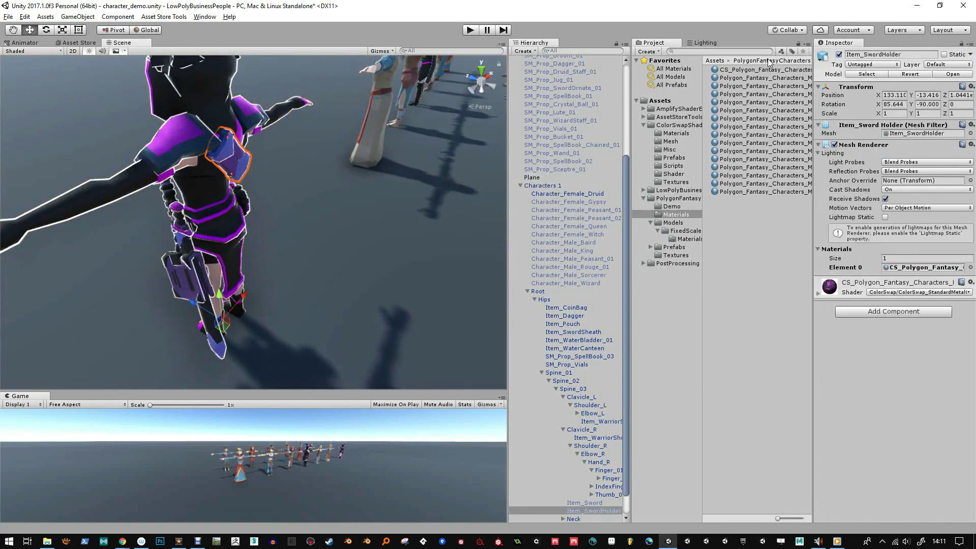
click(839, 54)
Deactivate Item_SwordSheath at the druid's hip.
alt+drag(413, 199, 307, 215)
click(265, 197)
click(265, 197)
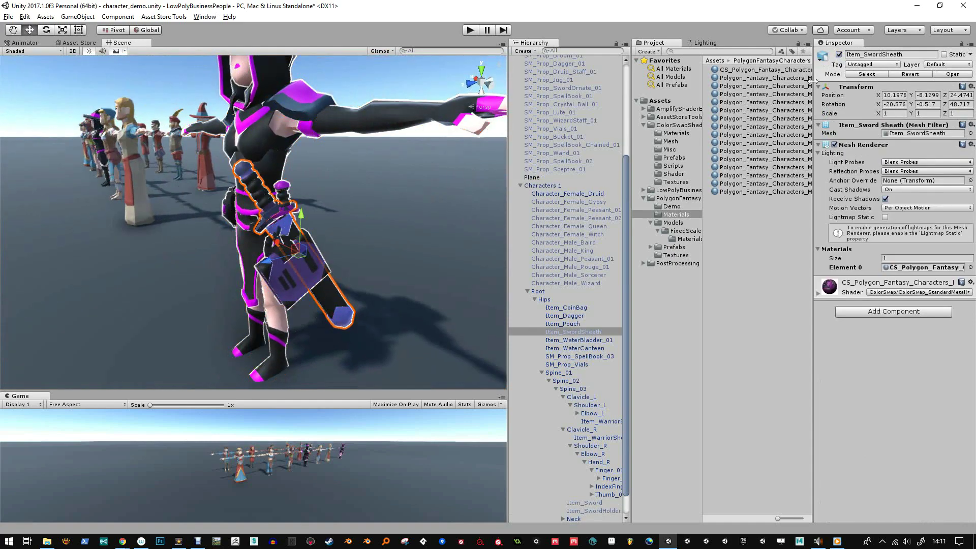
click(310, 274)
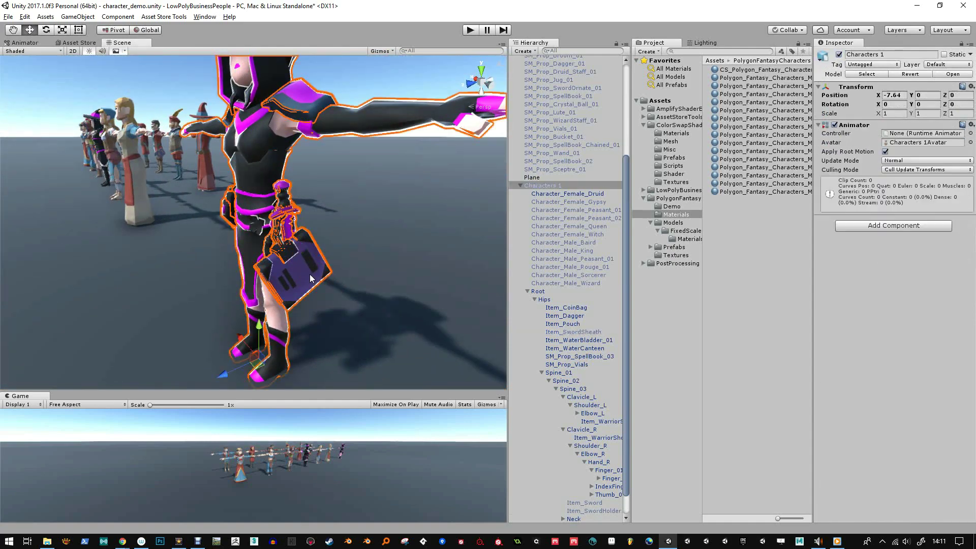
click(309, 273)
Deactivate Item_Dagger hanging beside the spell book on the druid's belt.
alt+drag(295, 223, 411, 242)
scroll(337, 362, up, 3)
alt+drag(339, 360, 407, 249)
click(355, 197)
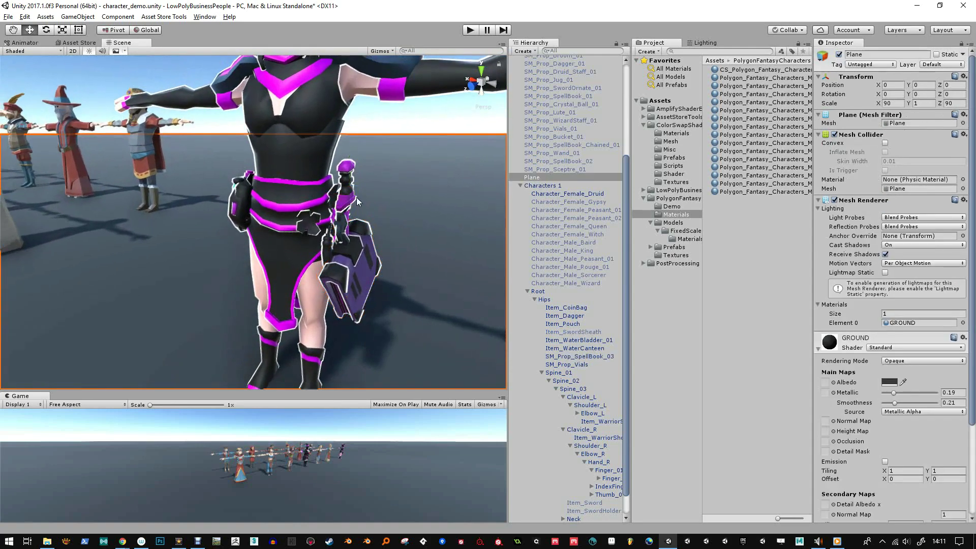
click(349, 188)
click(349, 187)
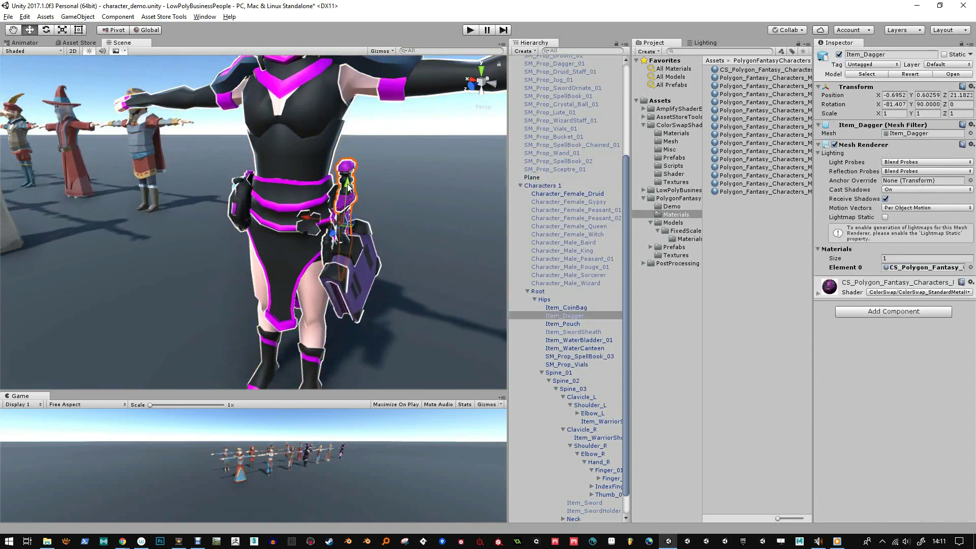
click(839, 54)
Deactivate Item_WaterBladder_01 above the spell book on the druid's hip.
alt+right_drag(395, 210, 414, 221)
click(299, 254)
click(297, 254)
click(298, 254)
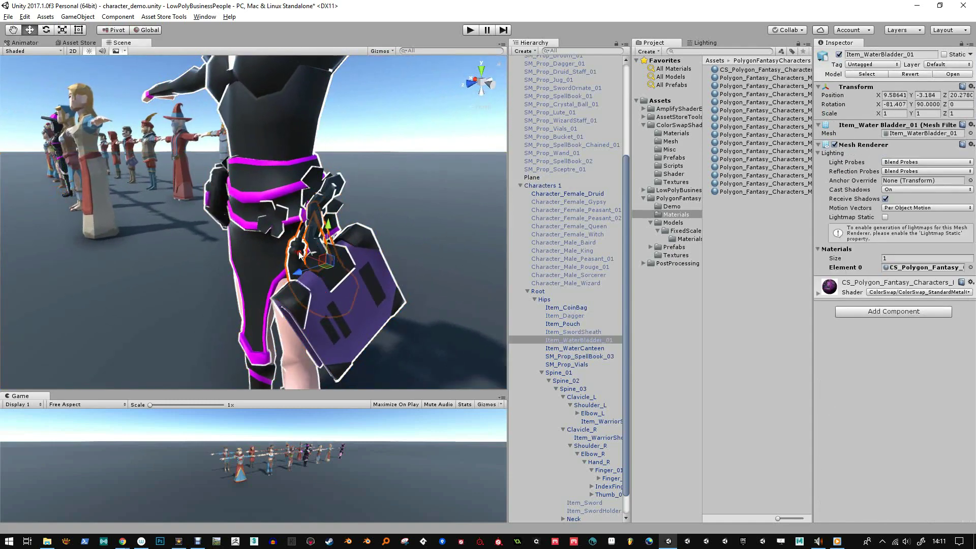
click(839, 56)
click(341, 194)
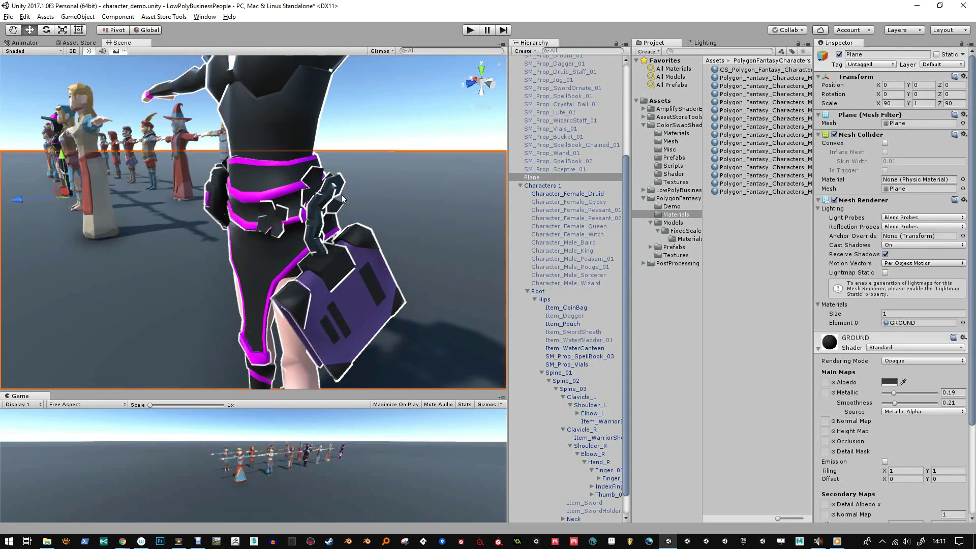
click(323, 199)
Deactivate Item_WaterCanteen and Item_Pouch on the opposite side of the druid's belt.
alt+drag(373, 246, 696, 269)
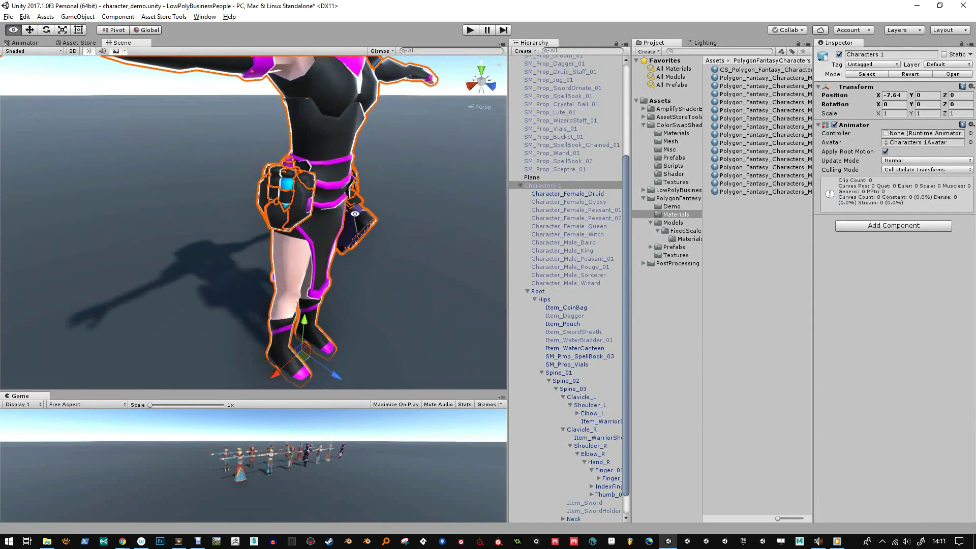
click(288, 206)
click(303, 220)
click(303, 220)
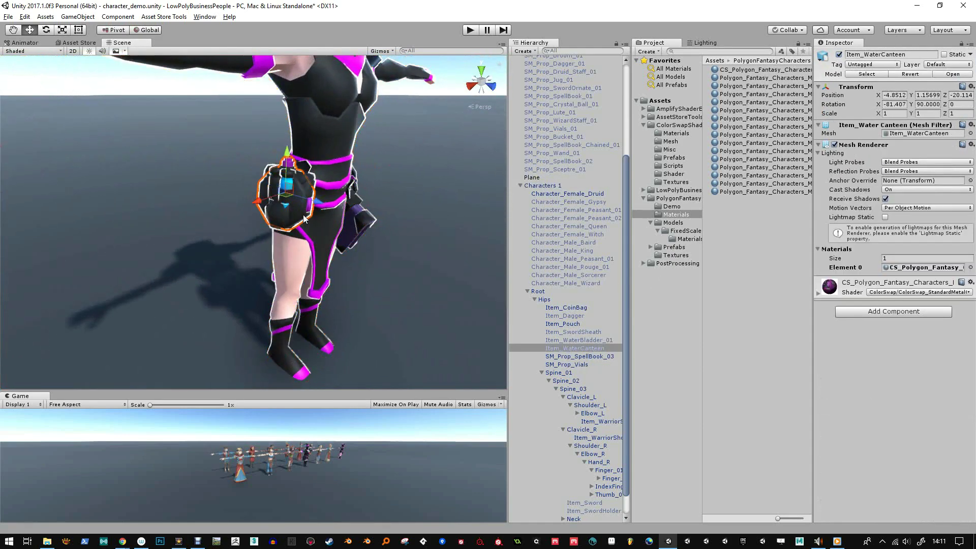
click(839, 54)
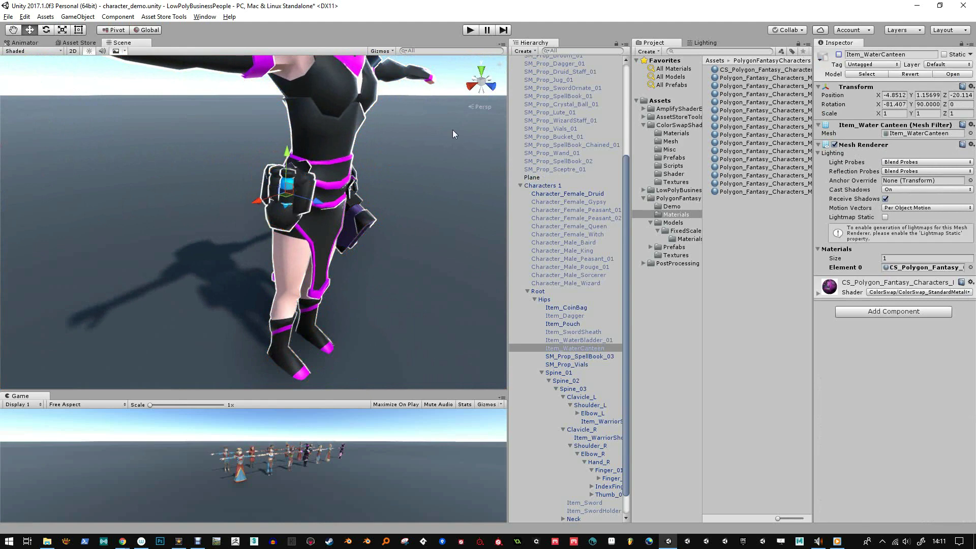
click(307, 191)
click(307, 191)
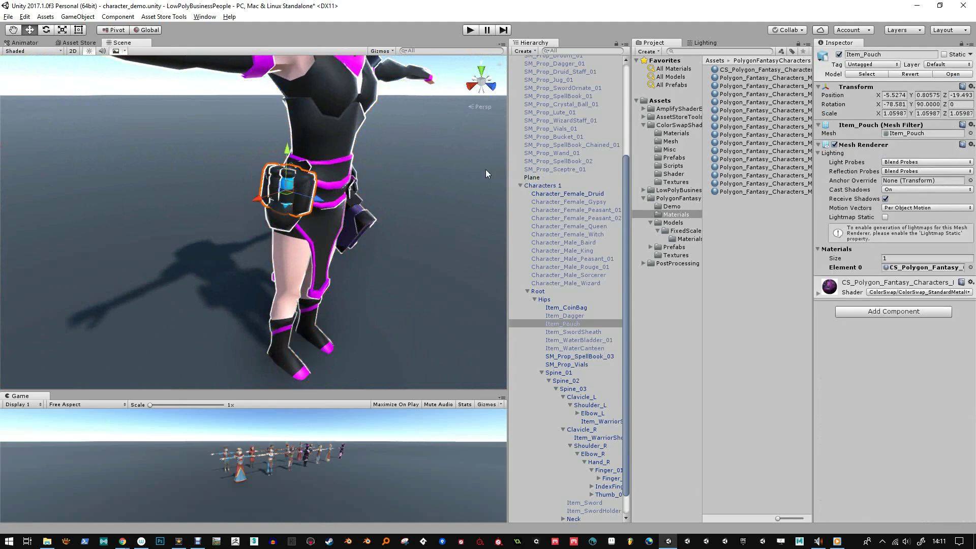
click(839, 55)
Deactivate Item_CoinBag below the vials on the druid's belt.
alt+drag(318, 180, 193, 224)
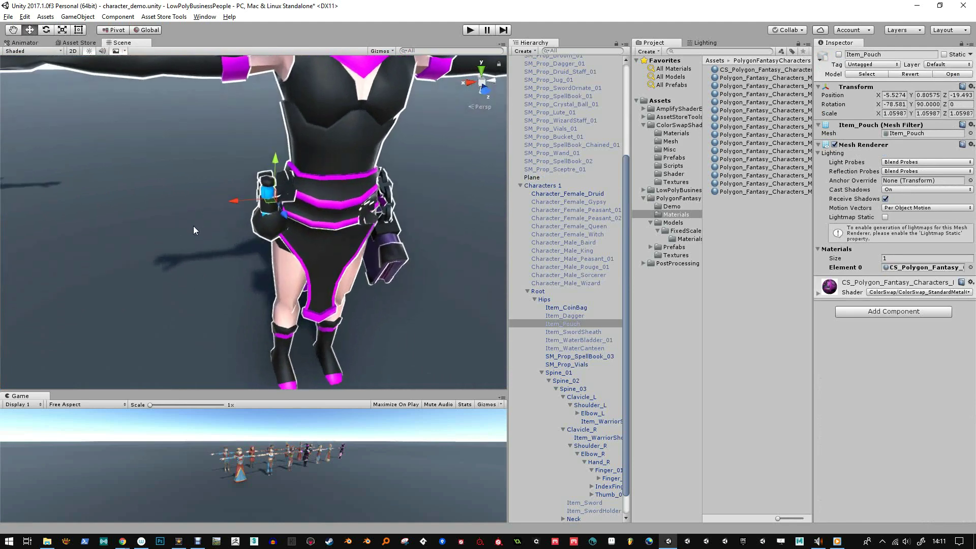
click(193, 226)
click(264, 234)
click(263, 235)
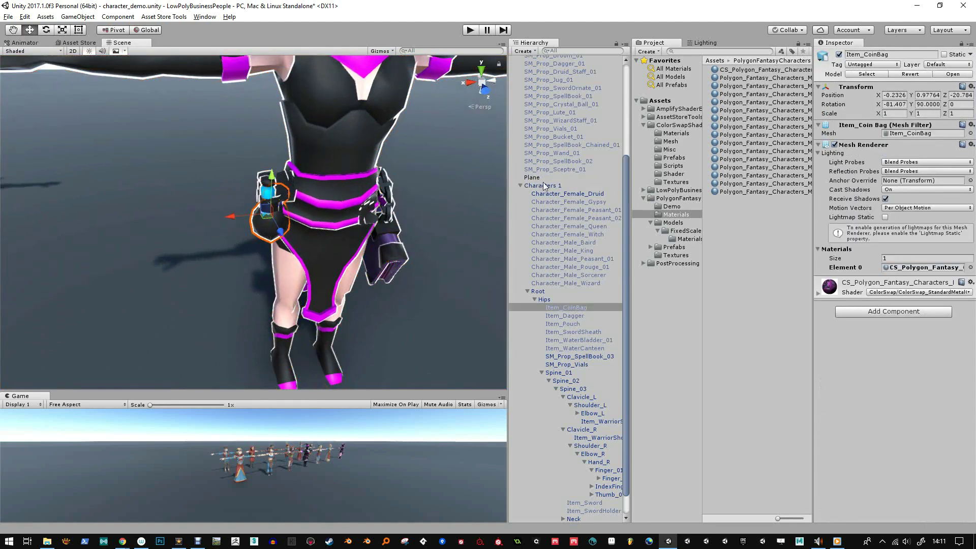
click(839, 54)
alt+drag(279, 190, 322, 236)
click(323, 237)
click(323, 237)
drag(317, 136, 446, 144)
key(ctrl+z)
Locate the material used by Character_Female_Druid and open the CS_Polygon_Fantasy_Characters material's settings.
alt+drag(333, 198, 252, 210)
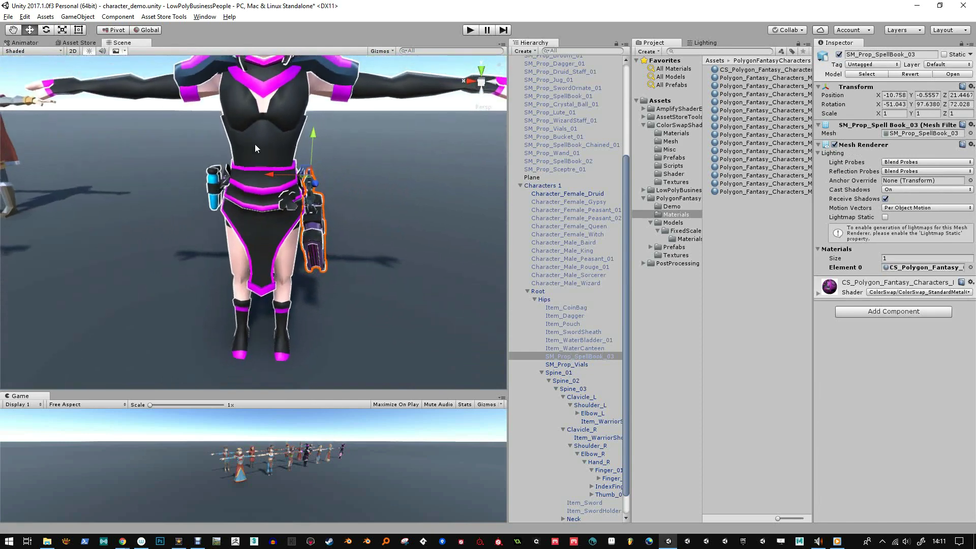
scroll(262, 147, down, 5)
alt+drag(378, 223, 356, 165)
click(355, 165)
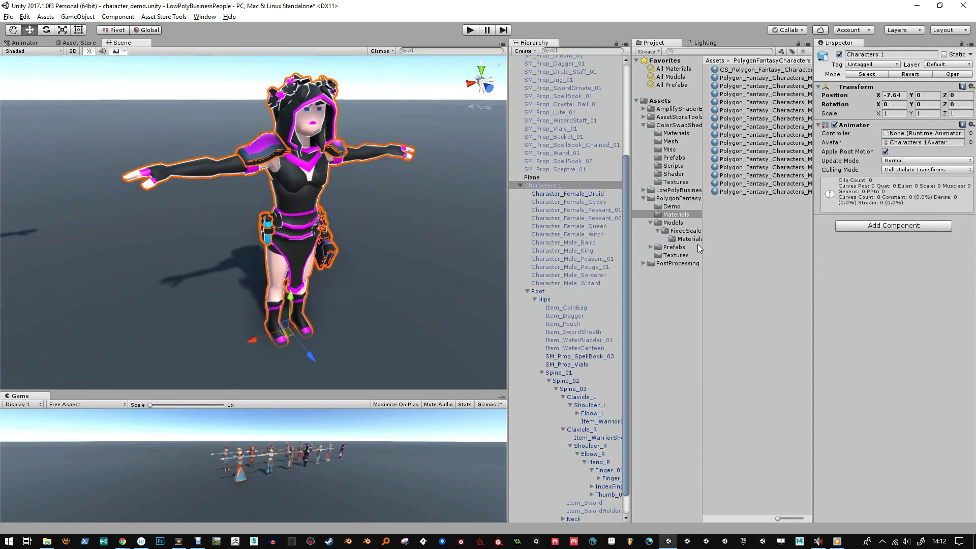
click(305, 188)
click(915, 300)
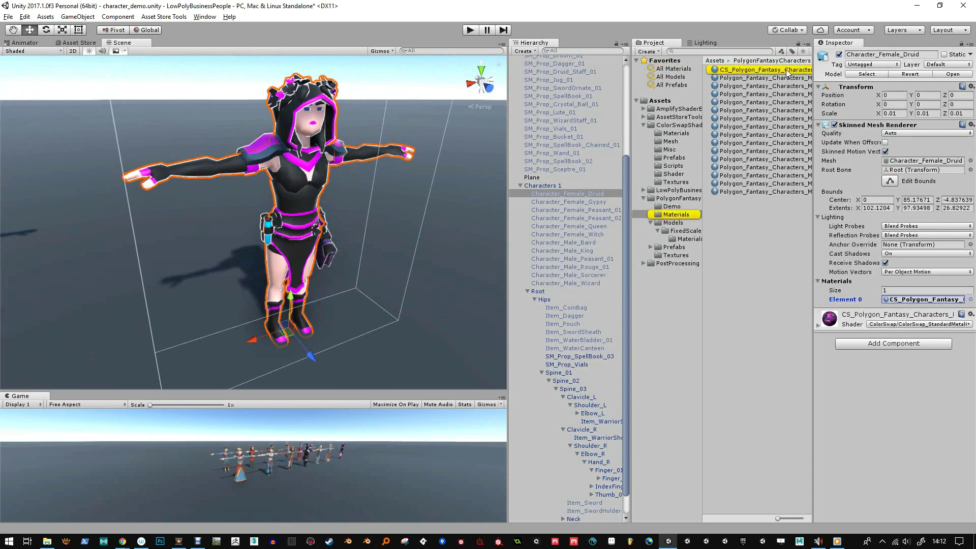
click(787, 71)
Change NewColor2 in Color Set 2 of the druid's material to golden yellow.
alt+drag(407, 185, 379, 189)
click(944, 239)
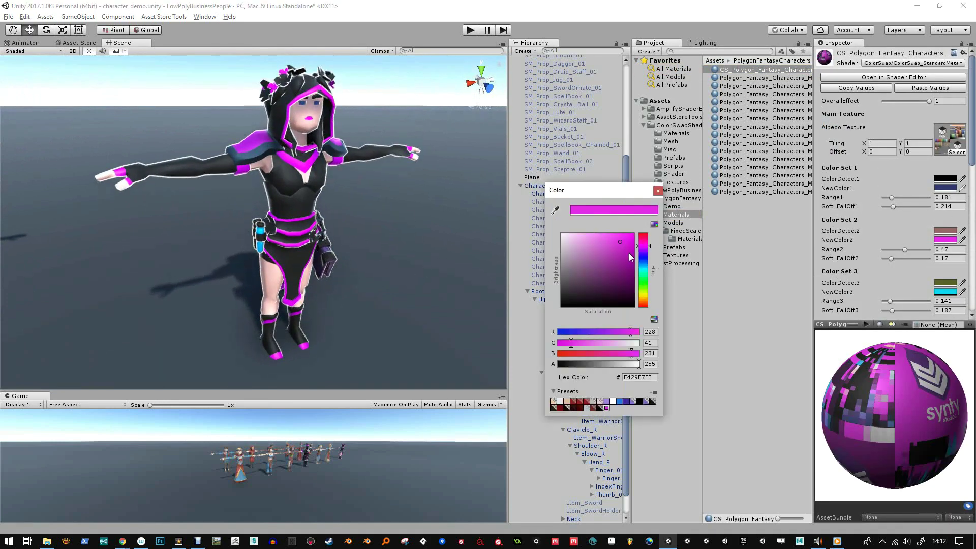
drag(629, 256, 642, 300)
click(658, 192)
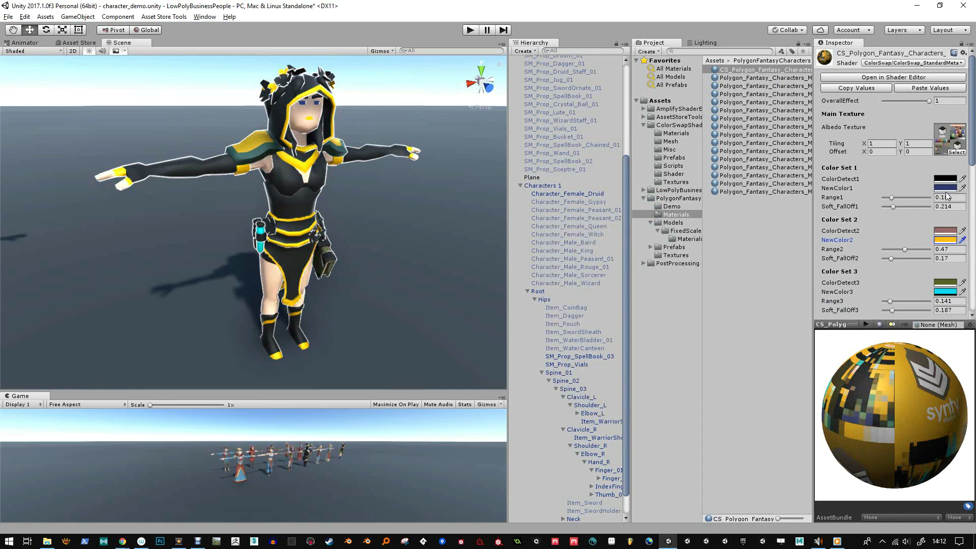
Change NewColor5 in Color Set 5 of the druid's material to dark red, about A10000.
scroll(872, 244, down, 6)
click(945, 221)
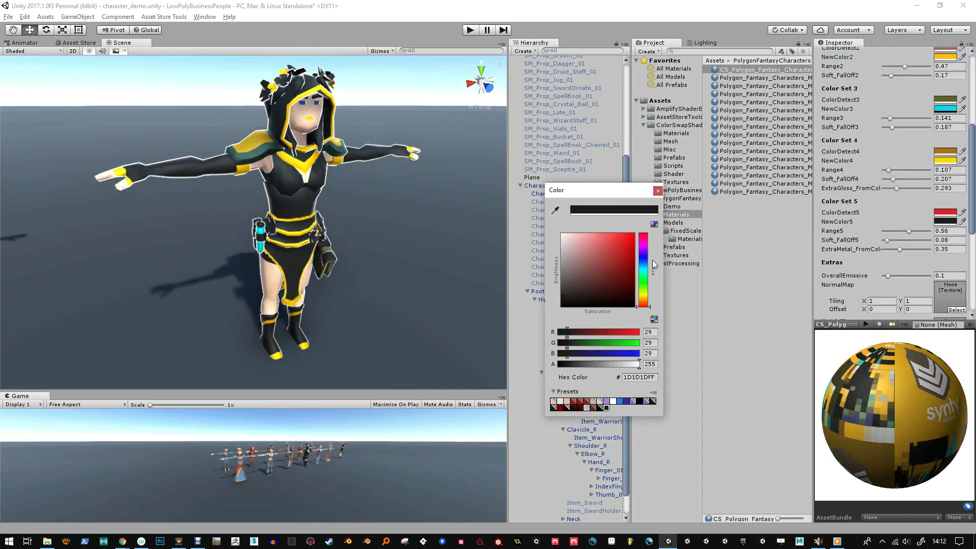
drag(627, 277, 632, 261)
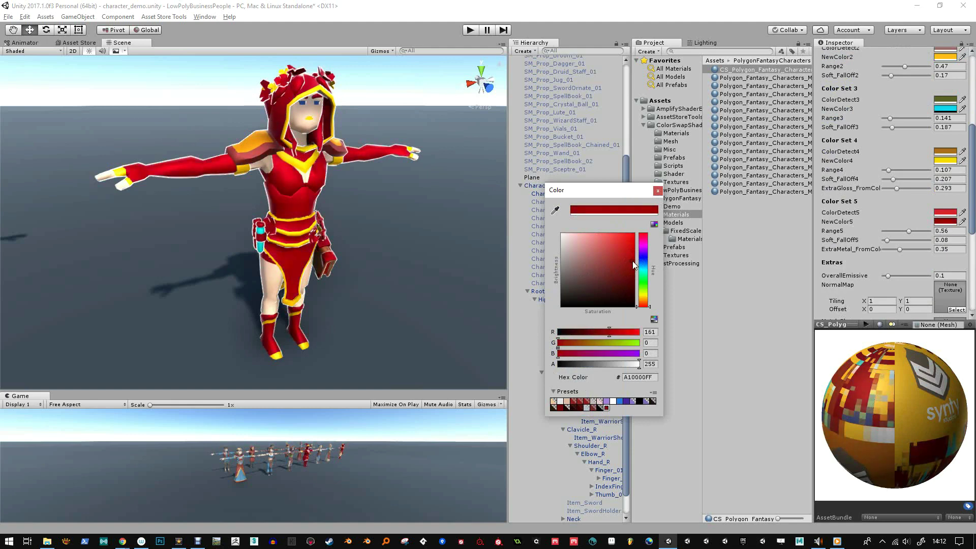
click(658, 191)
Darken NewColor2 in Color Set 2 of the druid's material to a deeper gold.
scroll(902, 172, up, 2)
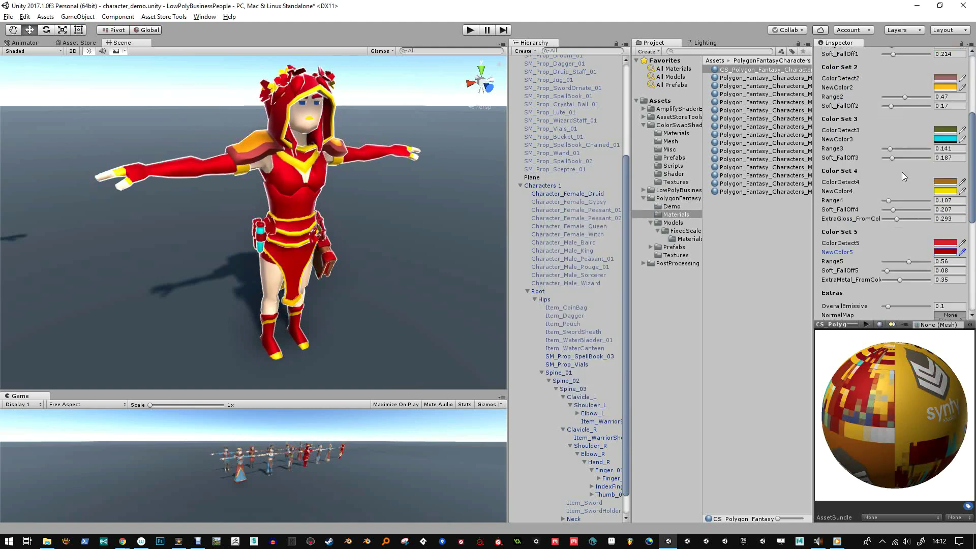
scroll(902, 172, up, 2)
scroll(915, 172, up, 2)
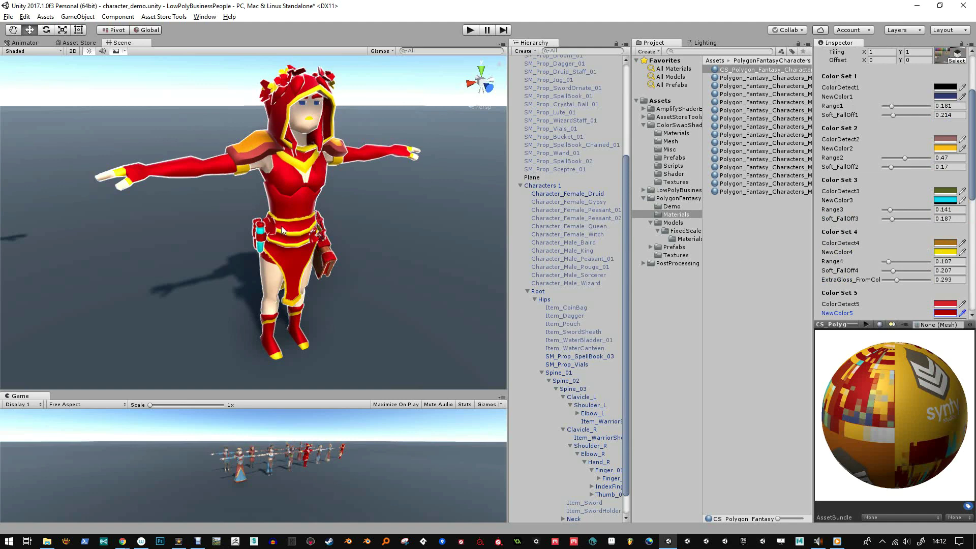
alt+drag(282, 226, 284, 240)
scroll(843, 182, down, 4)
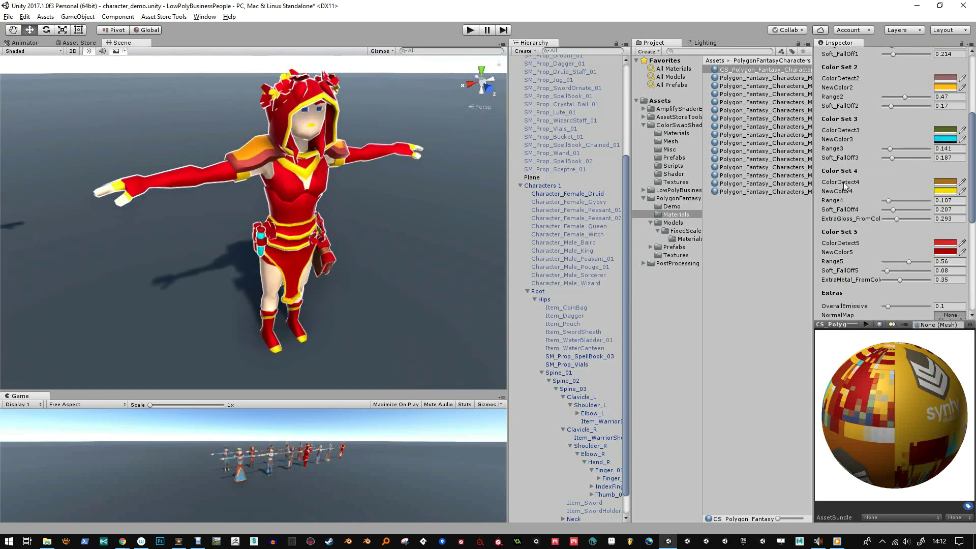
scroll(882, 213, up, 6)
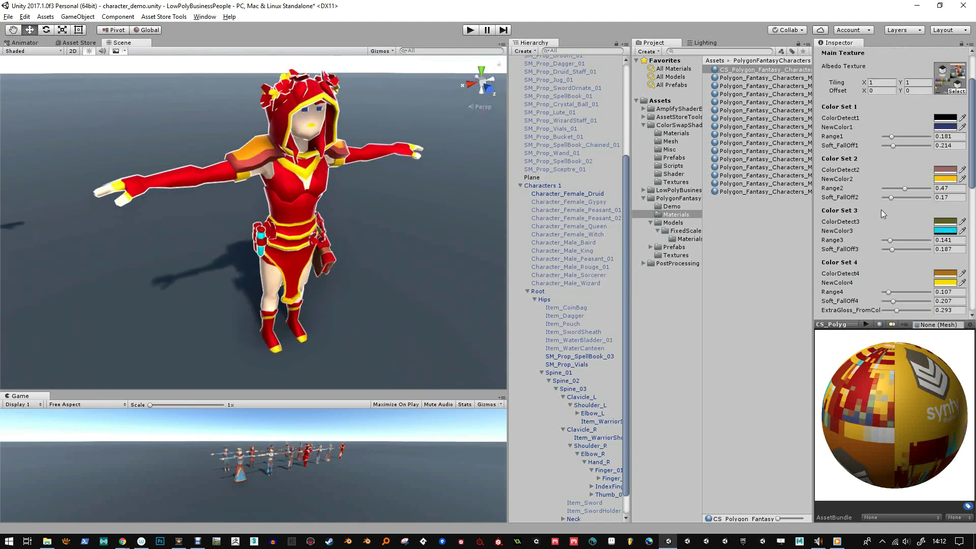
click(945, 179)
click(584, 283)
drag(584, 282, 632, 250)
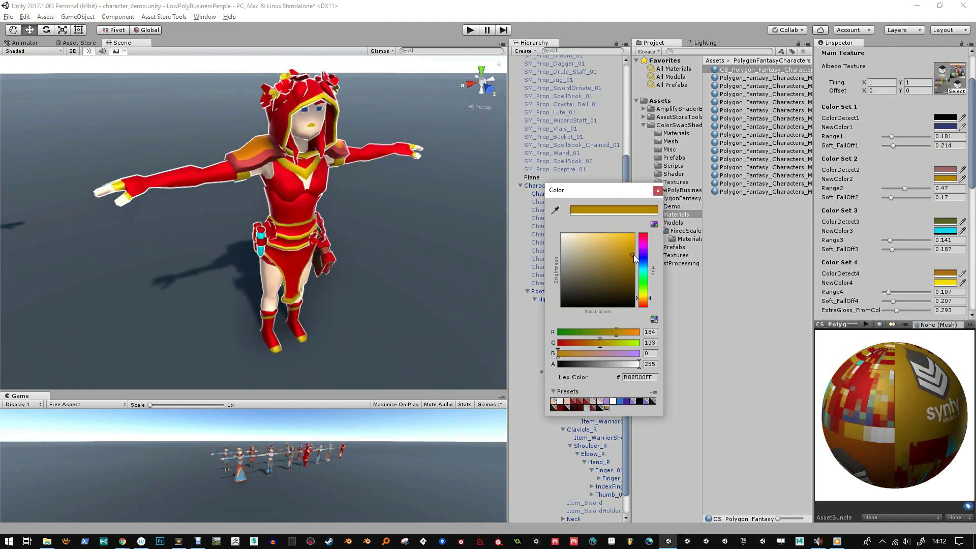
click(658, 191)
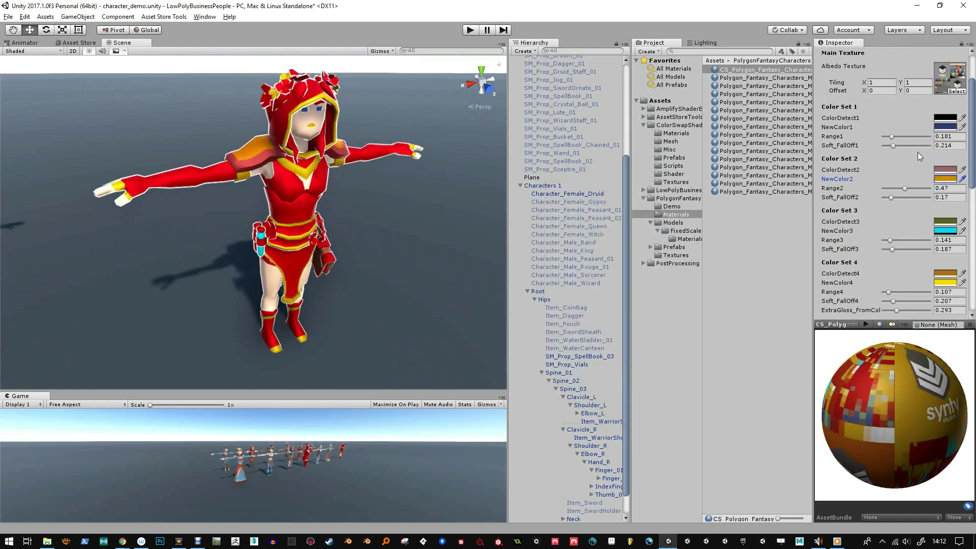
Lower Range5 in Color Set 5 and set the material's OverallEffect to 0.
scroll(919, 158, down, 4)
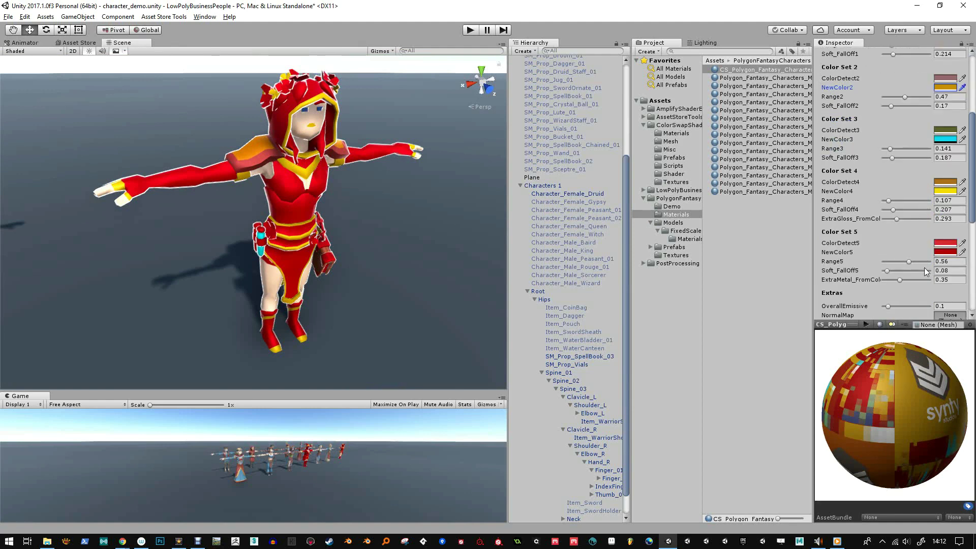
drag(911, 263, 900, 260)
scroll(896, 150, up, 7)
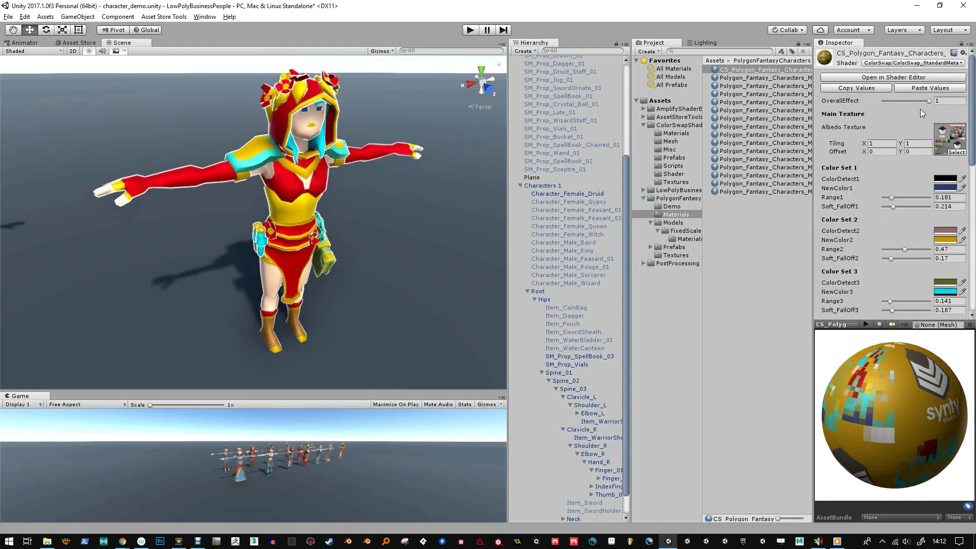
drag(929, 102, 883, 101)
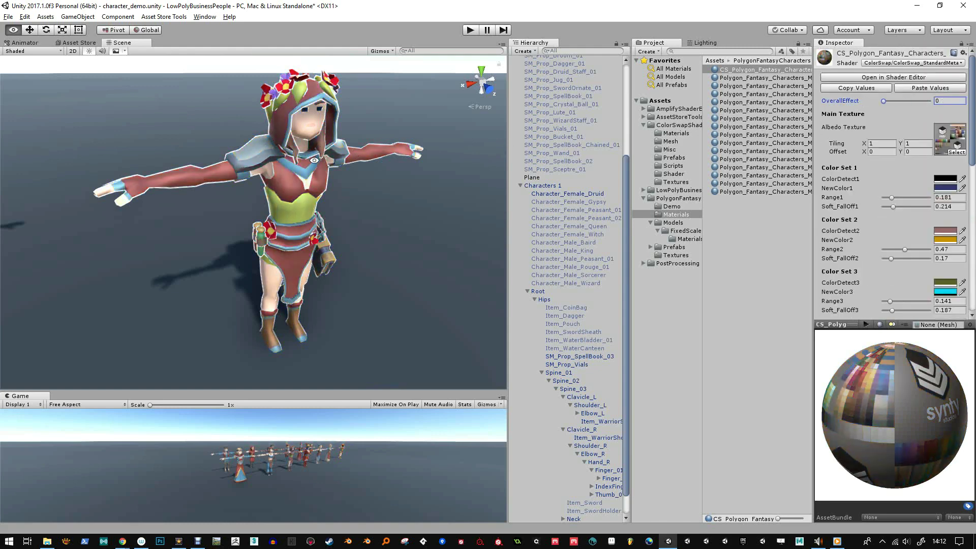
alt+drag(315, 161, 317, 171)
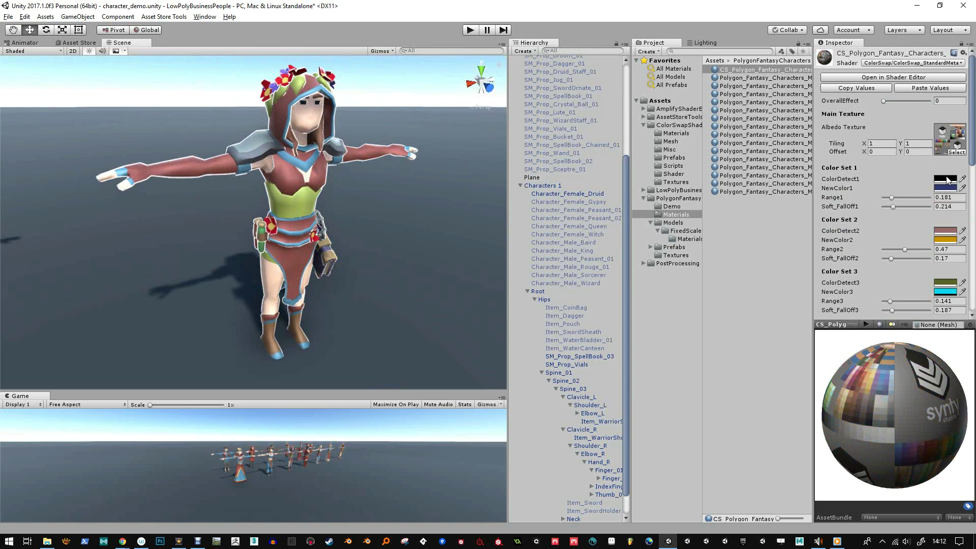
Sample ColorDetect1 in Color Set 1 from the druid's bare leg skin and set OverallEffect to 1.
click(962, 179)
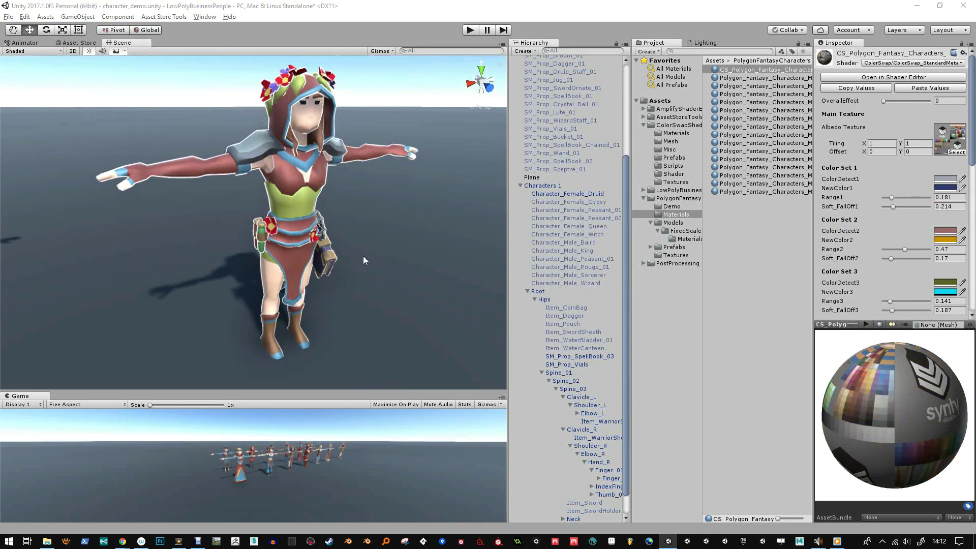
click(276, 278)
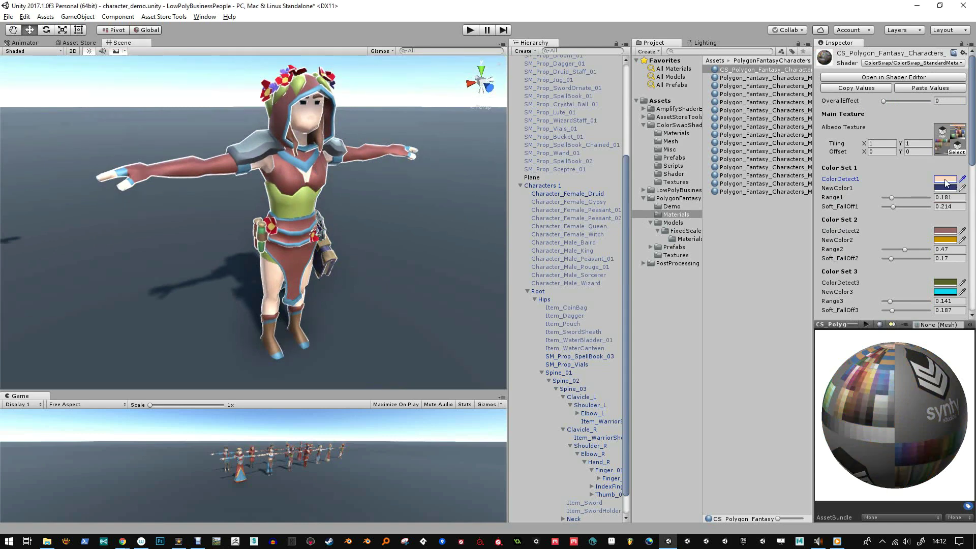
drag(883, 100, 947, 102)
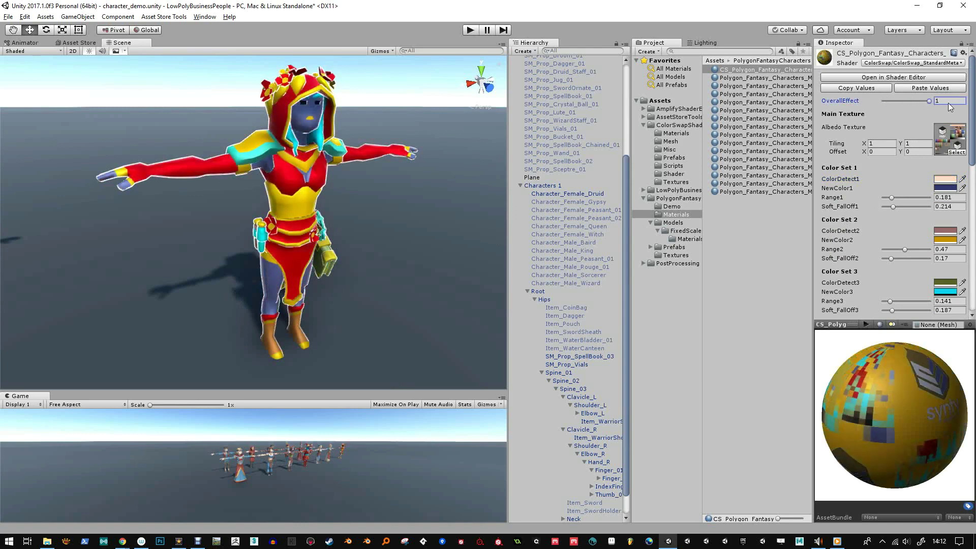
Change NewColor1 in Color Set 1 to a dark brown skin tone, about 3A1F17.
click(944, 188)
drag(599, 254, 609, 291)
click(644, 301)
click(642, 304)
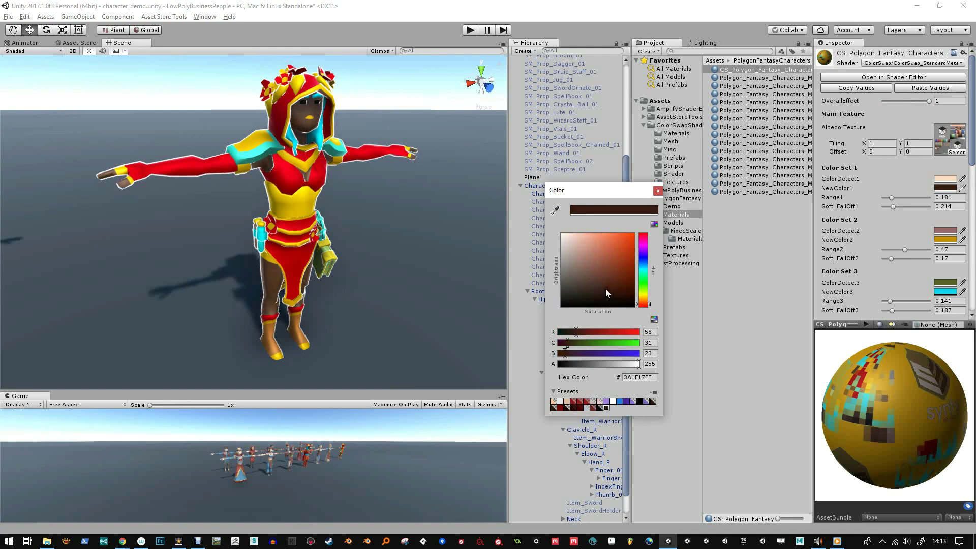
click(658, 190)
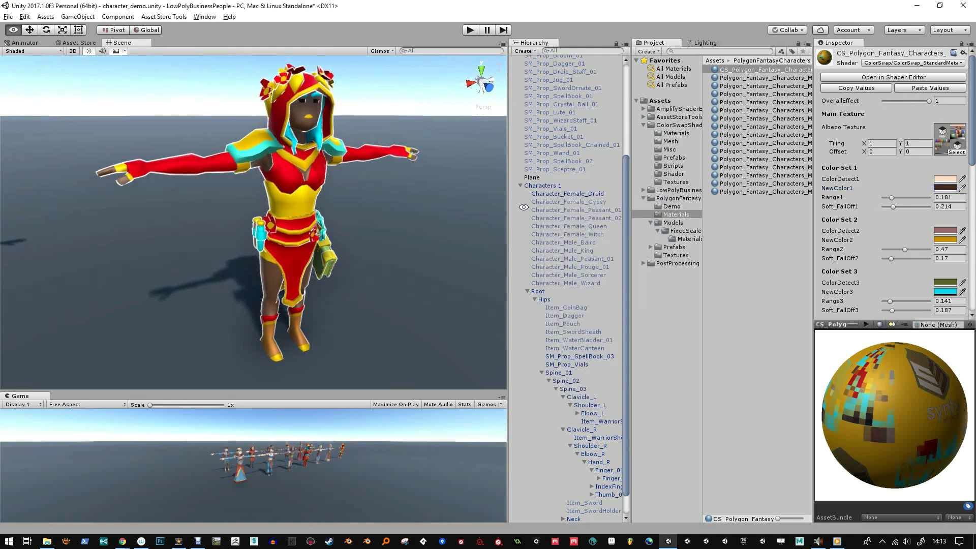
Change NewColor2 in Color Set 2 to black, with Range2 at 0.41 and Soft_FallOff2 at 0.27.
click(944, 240)
drag(630, 246, 581, 307)
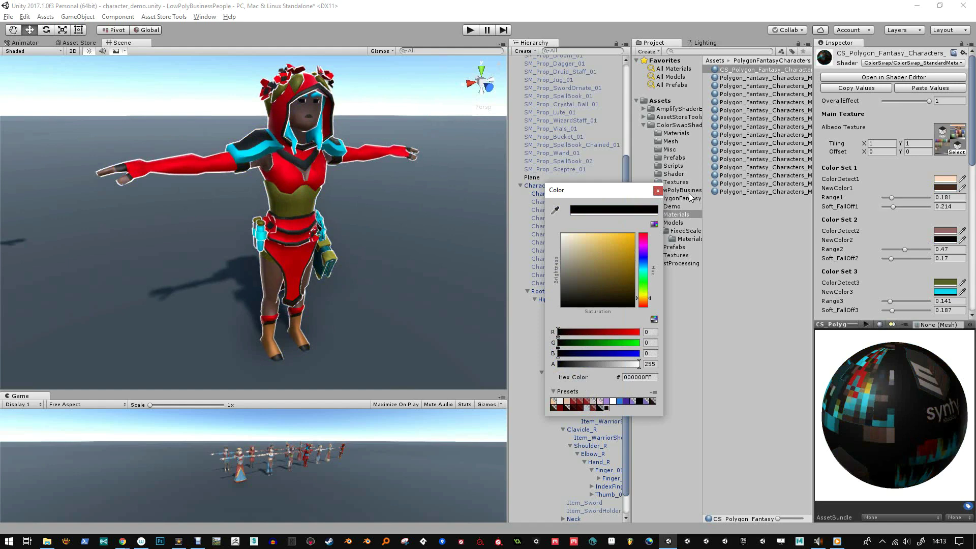
click(658, 190)
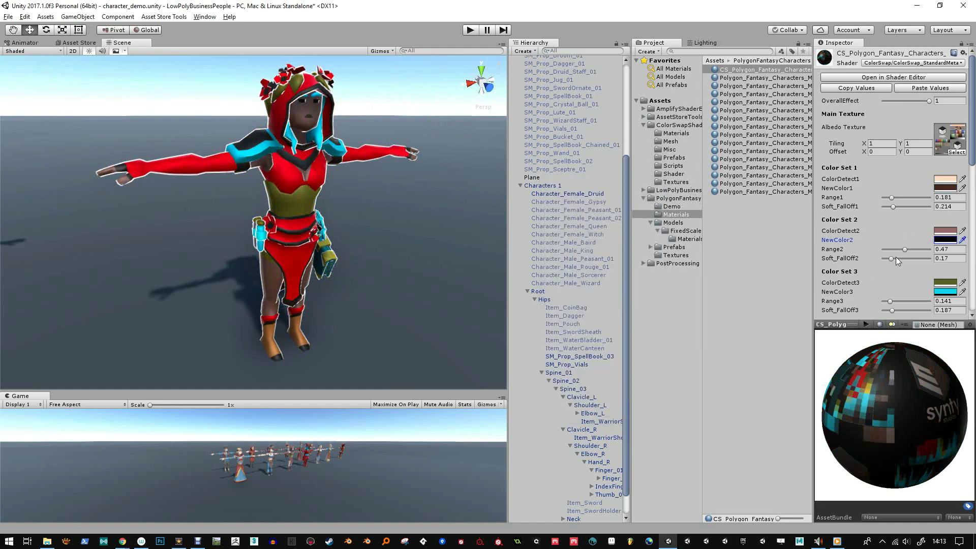
mouse_move(893, 249)
mouse_down()
mouse_move(904, 249)
mouse_move(897, 259)
mouse_up()
Sample ColorDetect3 from the druid's shoulder armor with OverallEffect at 0 and scene lighting temporarily off, then restore OverallEffect to 1.
drag(930, 100, 815, 104)
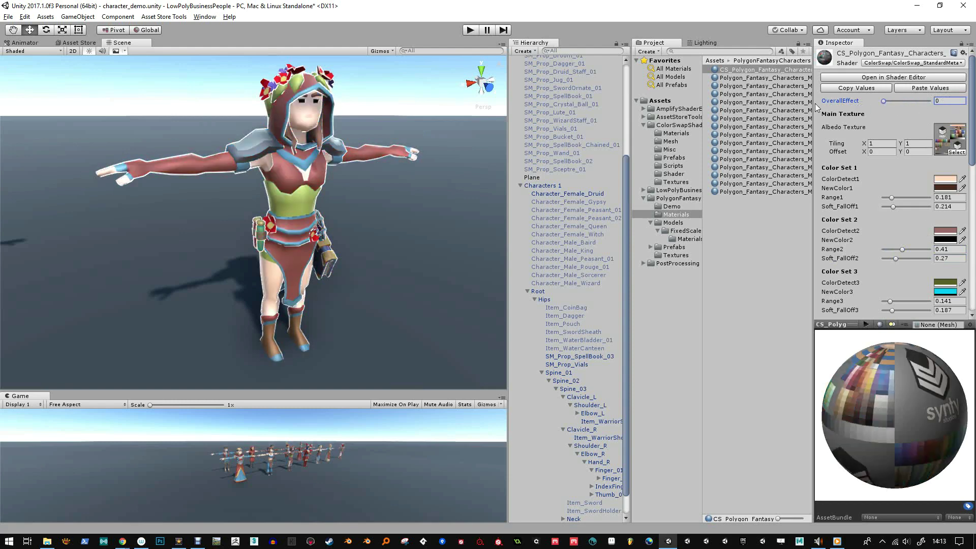
click(962, 282)
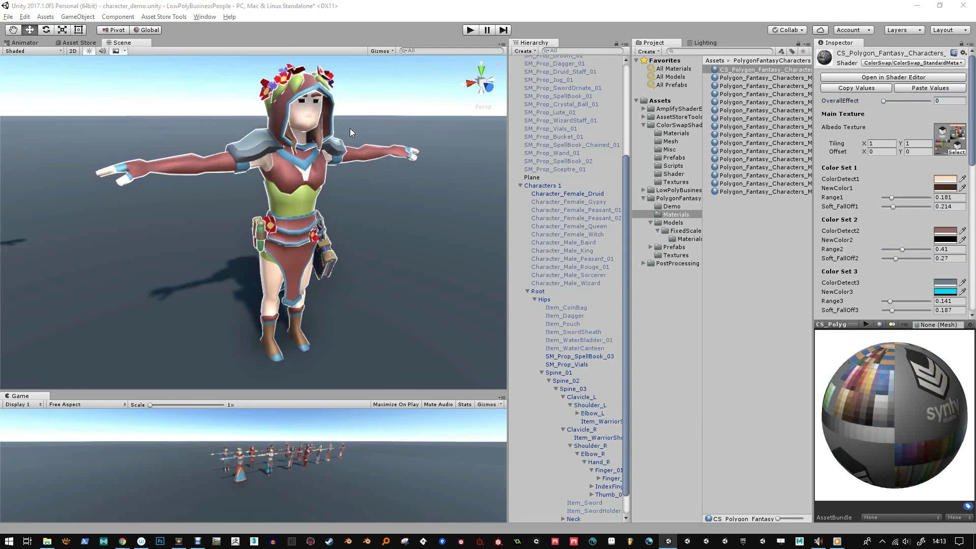
click(258, 150)
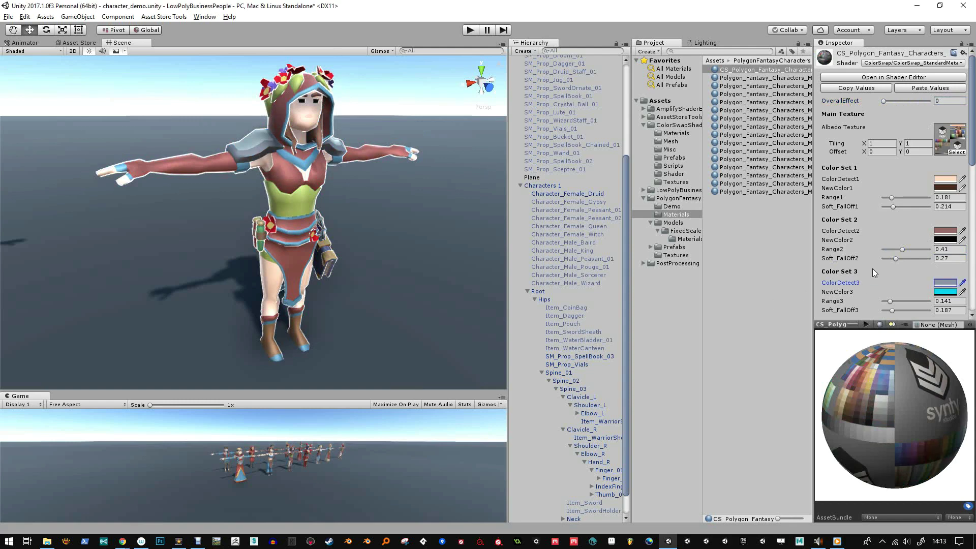
click(89, 51)
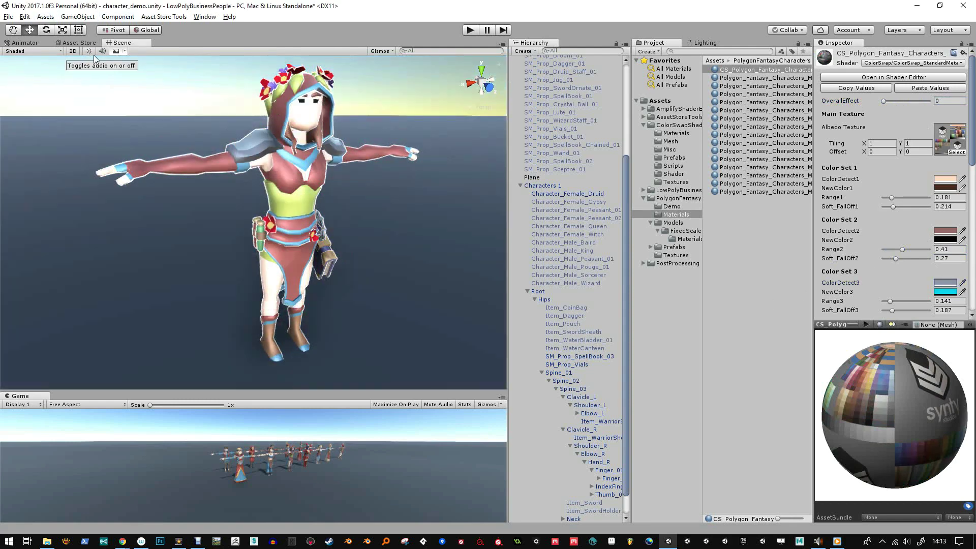
click(962, 283)
click(263, 152)
click(88, 51)
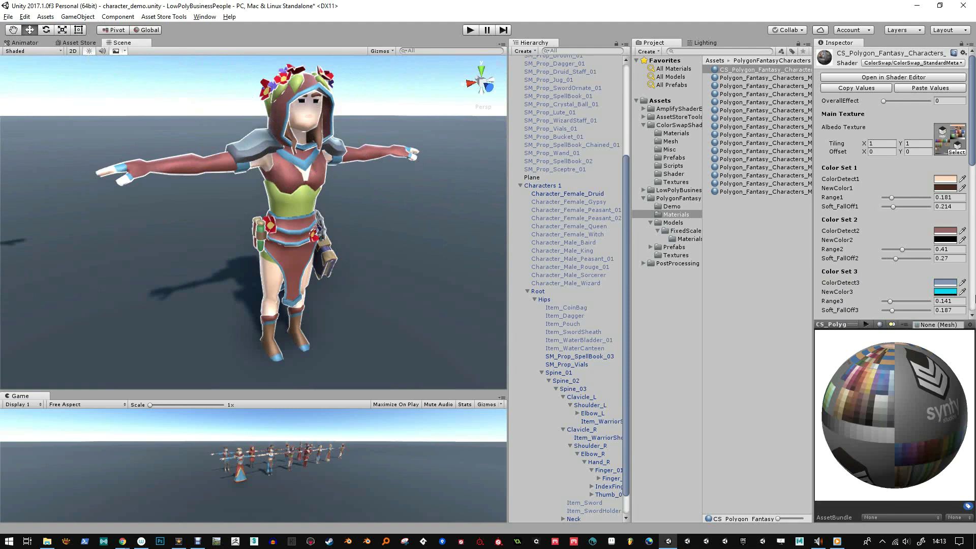
scroll(951, 298, down, 1)
scroll(929, 167, up, 1)
drag(883, 101, 938, 103)
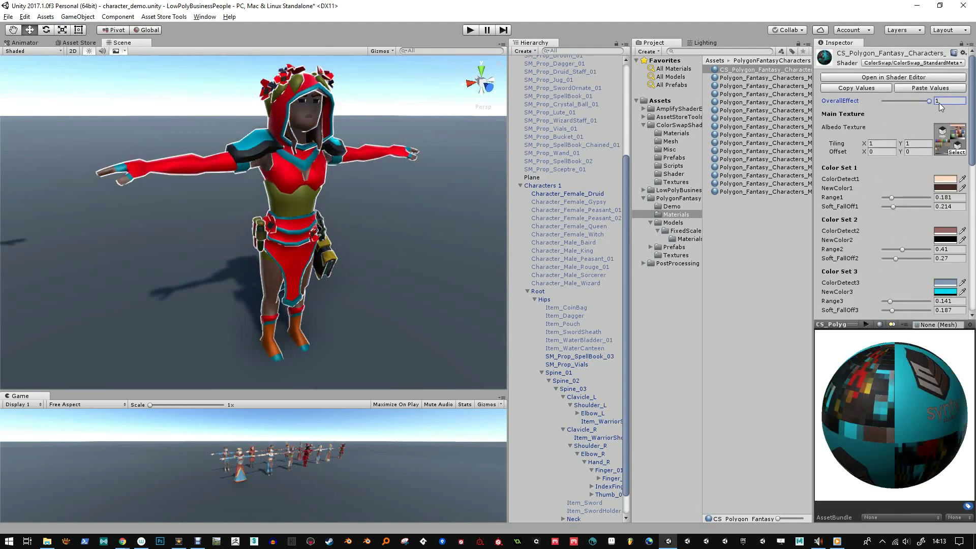
Change NewColor3 in Color Set 3 to pale cyan, about B0E9F0.
click(945, 292)
mouse_move(625, 273)
mouse_down()
mouse_move(580, 273)
mouse_move(582, 239)
mouse_up()
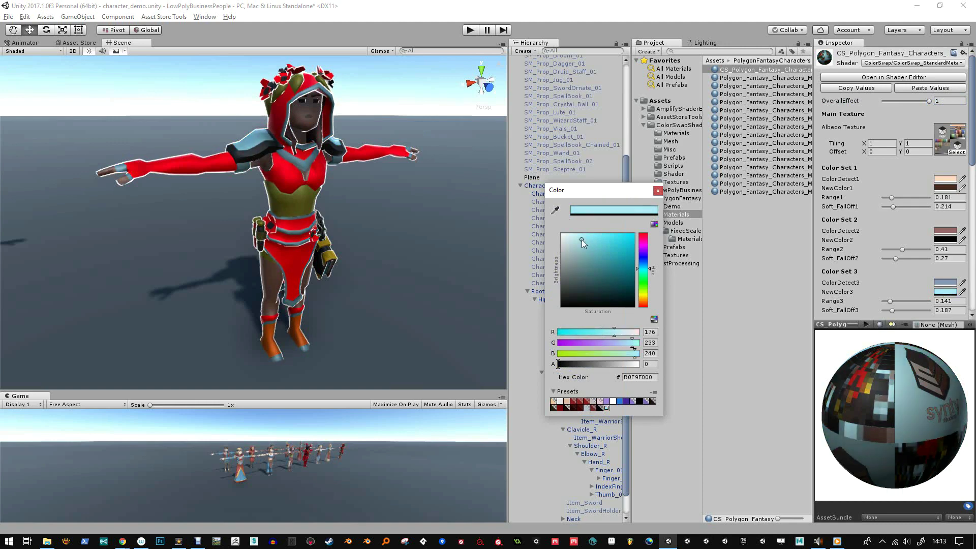
click(658, 191)
Set Range3 to 0.25 and Soft_FallOff3 to 0.18 in Color Set 3, keeping OverallEffect at 1.
scroll(897, 264, down, 2)
drag(890, 270, 891, 271)
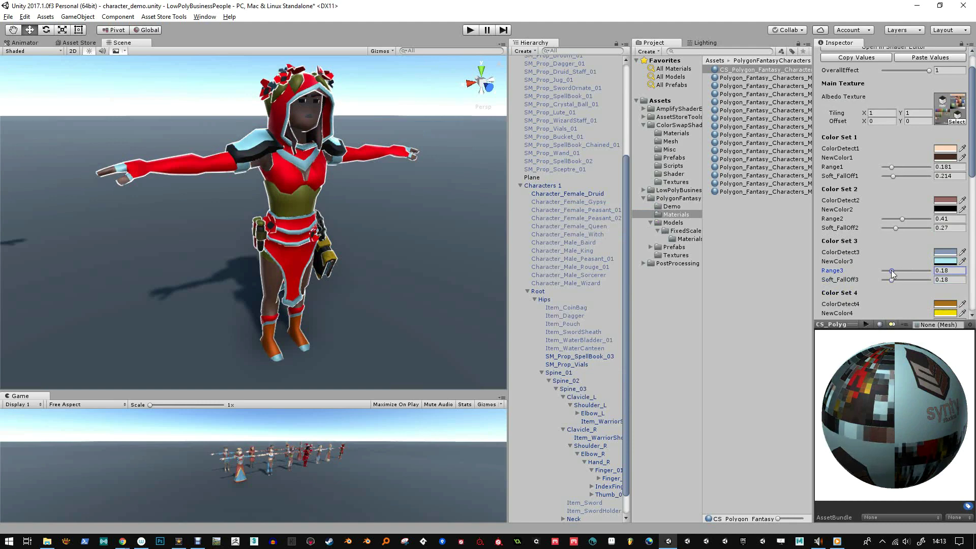
scroll(947, 254, up, 1)
scroll(948, 254, down, 5)
scroll(948, 257, up, 6)
mouse_move(921, 72)
mouse_down()
mouse_move(882, 72)
mouse_move(938, 78)
mouse_up()
scroll(931, 245, down, 2)
scroll(930, 245, down, 2)
drag(897, 207, 896, 208)
Change NewColor3 in Color Set 3 to bright green, about 28FF00.
click(945, 200)
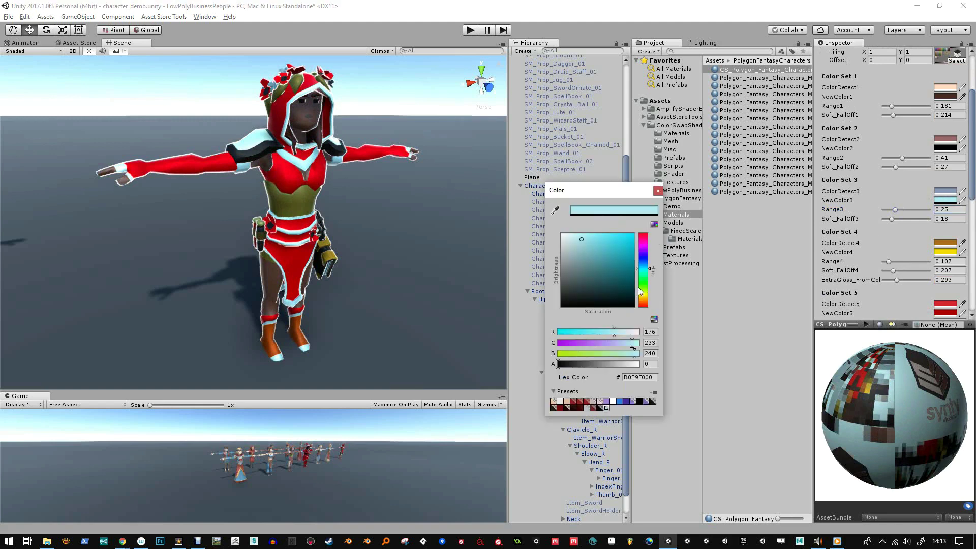
drag(645, 290, 646, 285)
drag(644, 247, 650, 237)
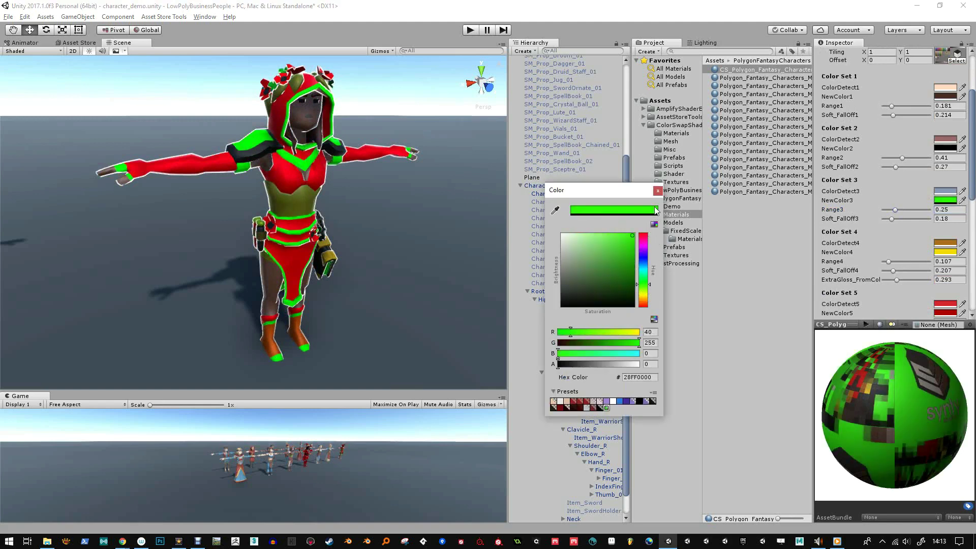
click(657, 191)
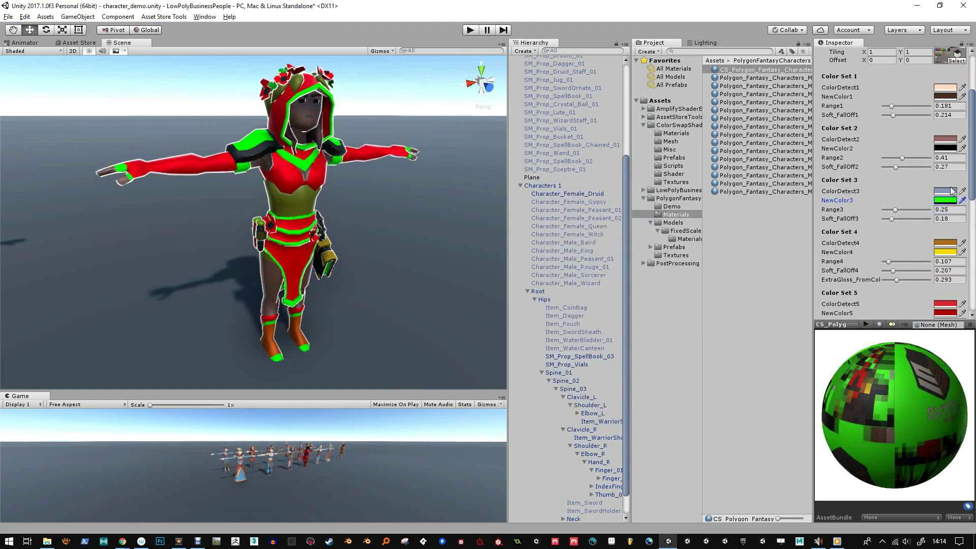
Darken ColorDetect3 in Color Set 3 to a dark navy, about 242E40.
click(946, 192)
click(593, 267)
drag(592, 267, 594, 288)
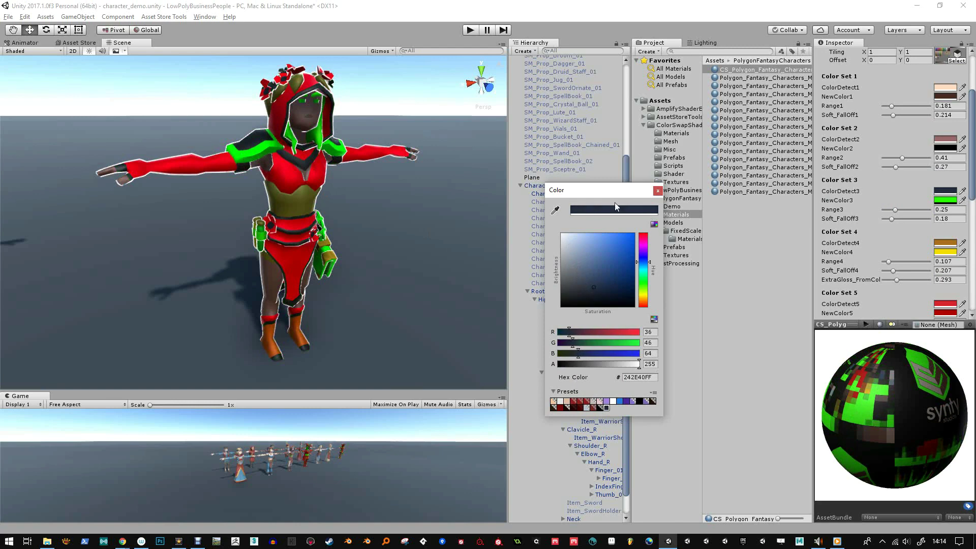
click(658, 191)
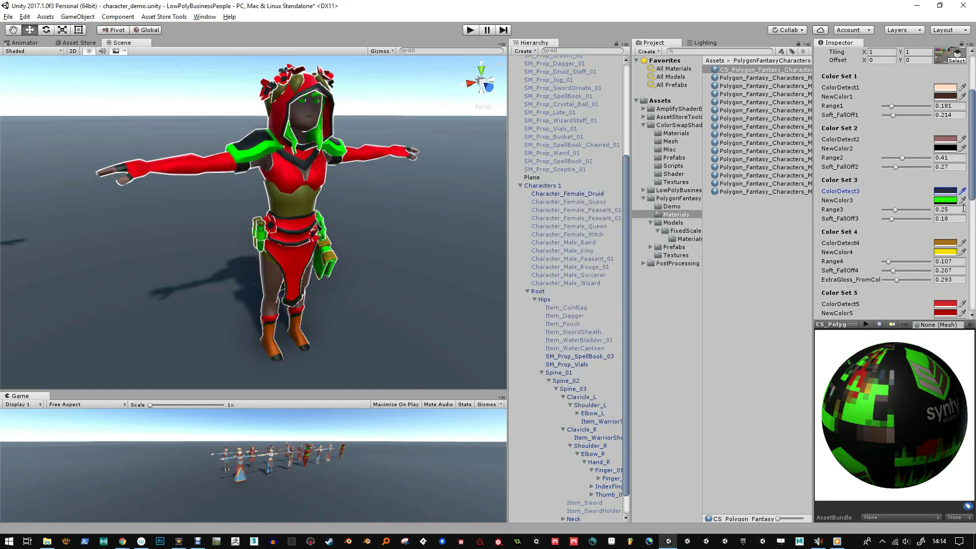
Change NewColor3 in Color Set 3 to a muted gray-green, about 576D53.
click(944, 200)
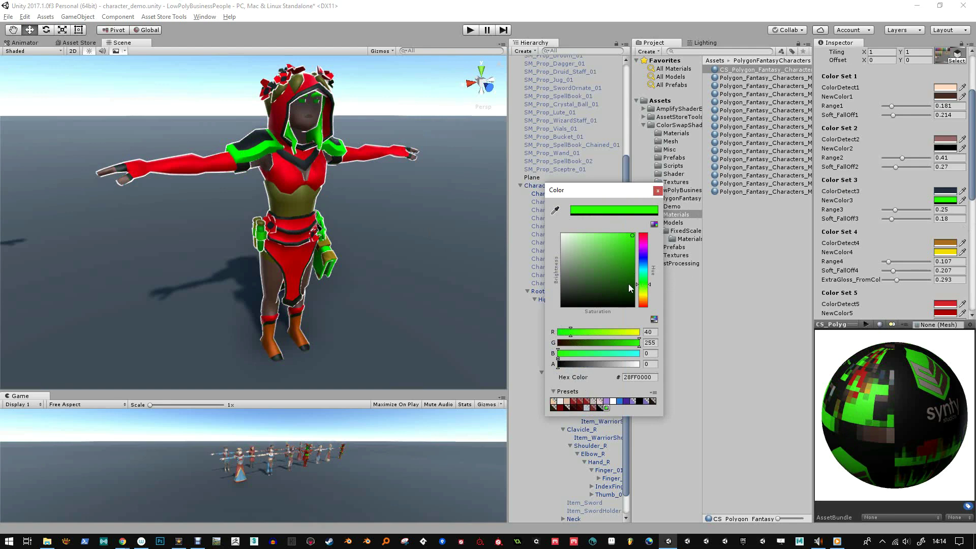
drag(628, 284, 579, 275)
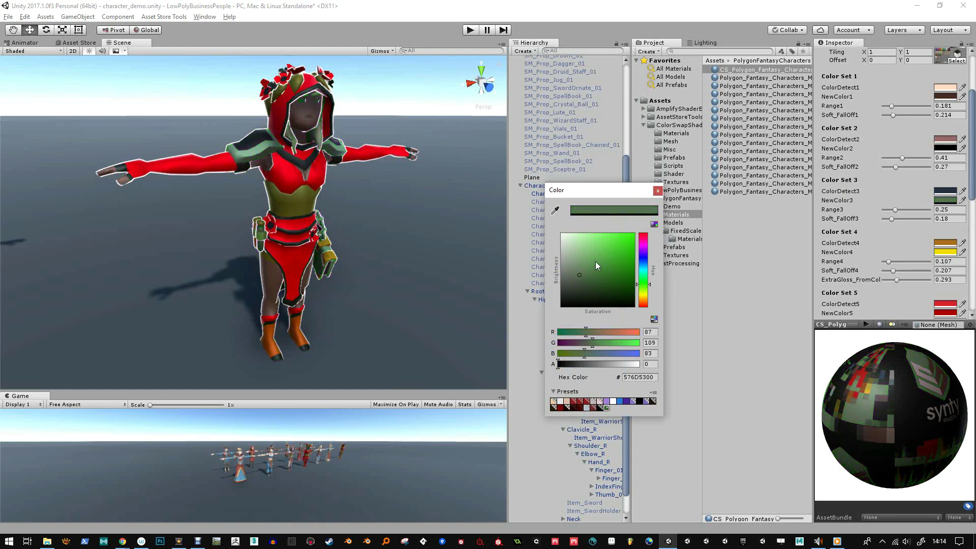
click(658, 191)
Change NewColor5 in Color Set 5 to white, FFFFFF.
scroll(910, 277, down, 3)
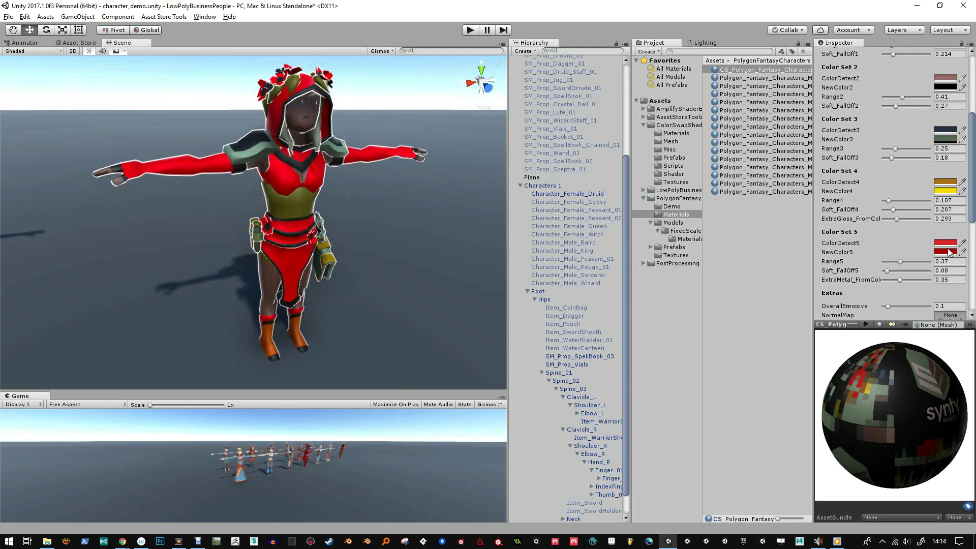
click(949, 252)
drag(631, 273, 557, 233)
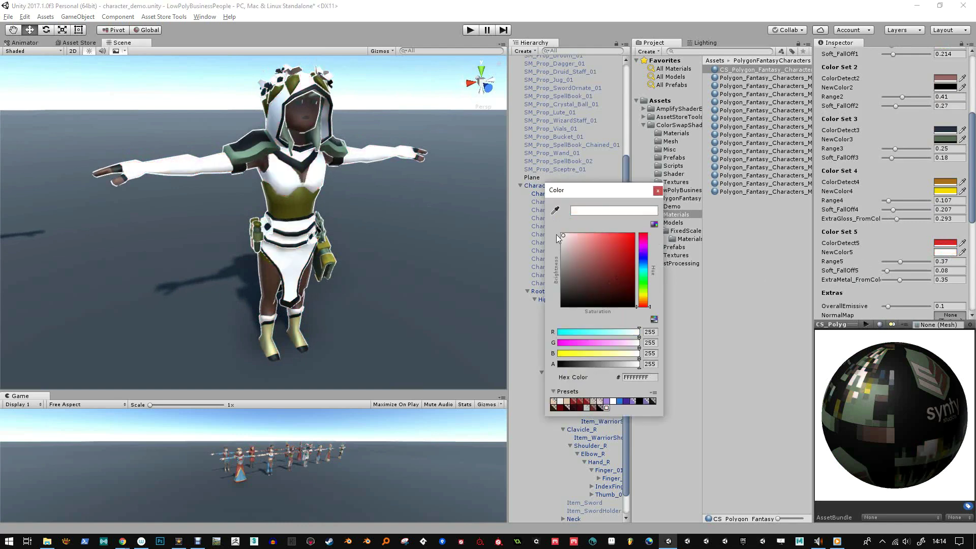
click(658, 191)
Change NewColor3 in Color Set 3 to a strong blue, about 0058E8.
scroll(366, 224, down, 2)
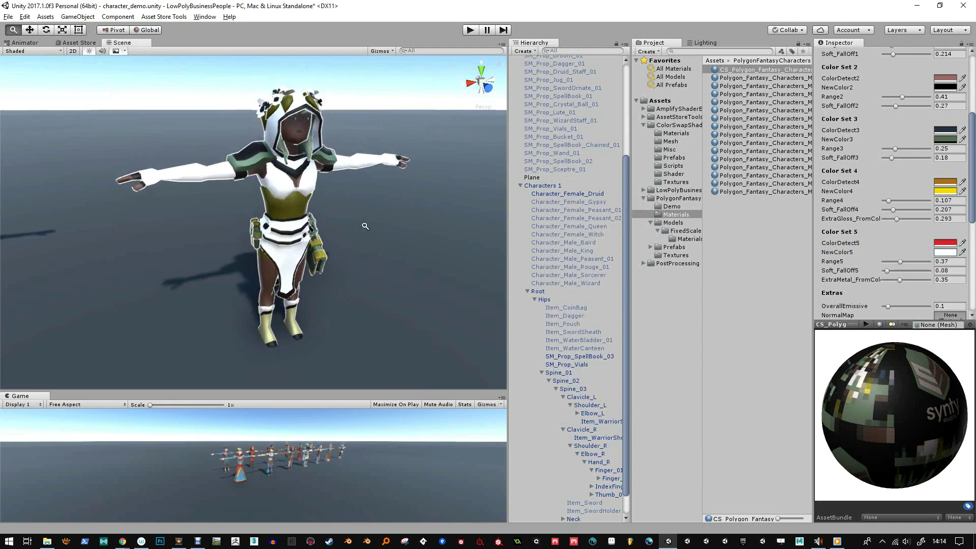
click(946, 139)
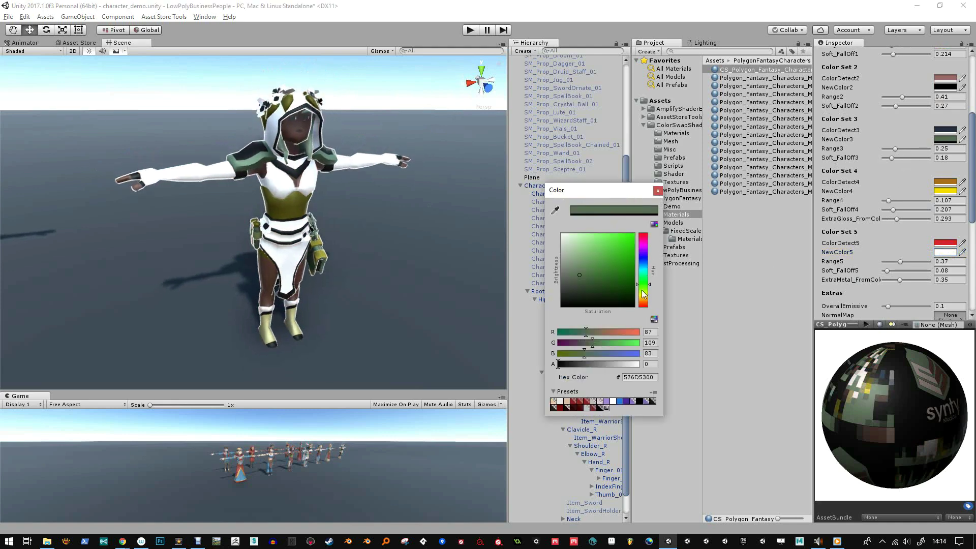
drag(644, 294, 644, 264)
click(644, 266)
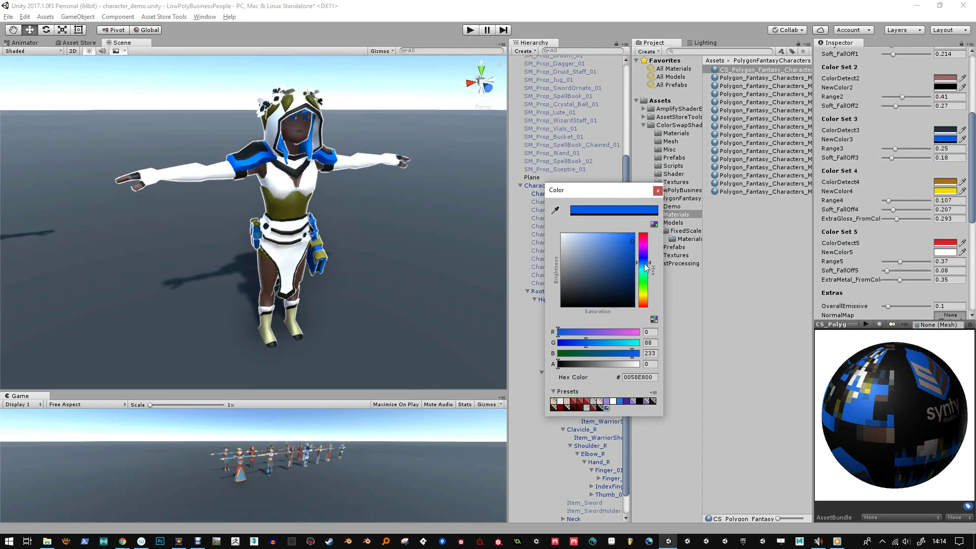
click(658, 191)
Sample ColorDetect4 from the druid's green waist with OverallEffect at 0, then restore OverallEffect to 1.
scroll(910, 145, up, 3)
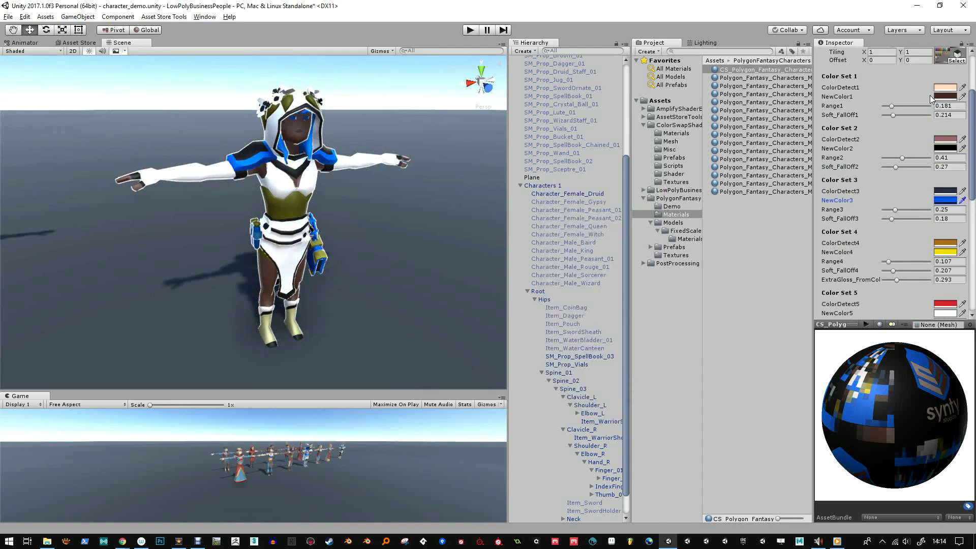
scroll(899, 108, up, 4)
drag(926, 101, 871, 103)
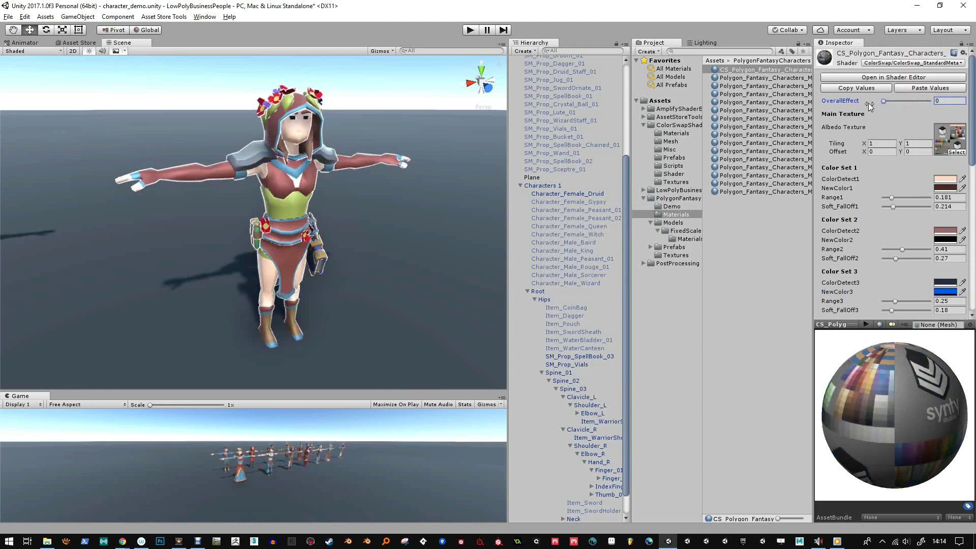
scroll(913, 218, down, 4)
click(963, 243)
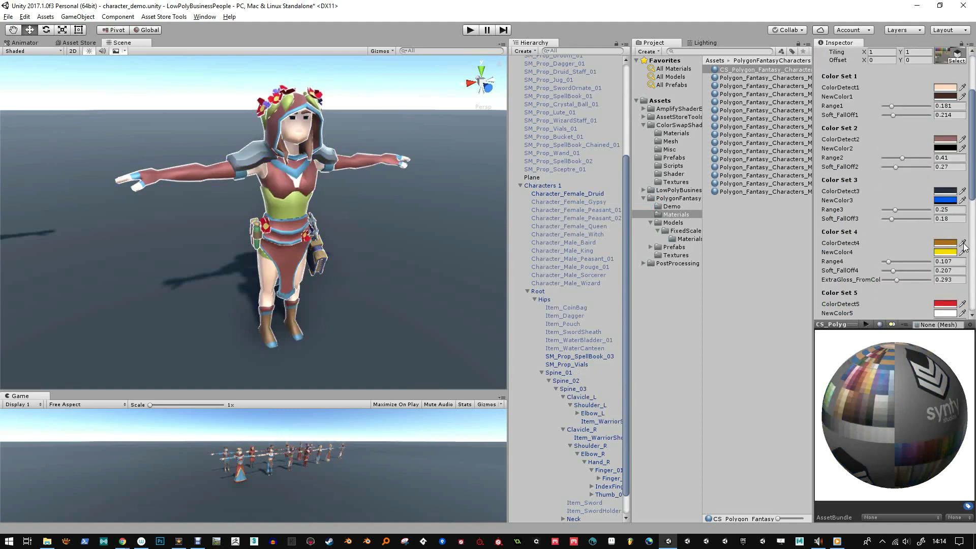
click(299, 203)
scroll(912, 106, up, 3)
drag(885, 102, 938, 110)
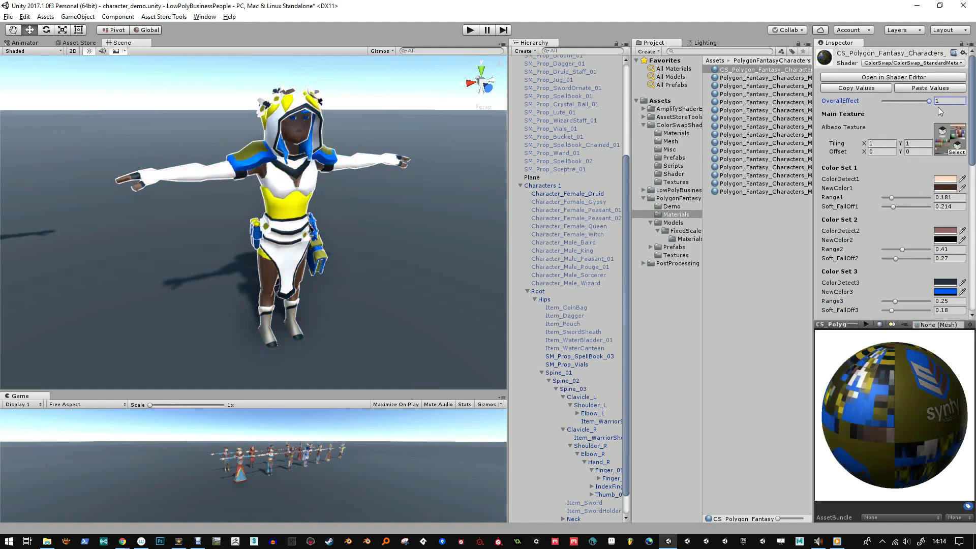
Change NewColor4 in Color Set 4 to bright blue, about 006BFF.
scroll(898, 184, down, 3)
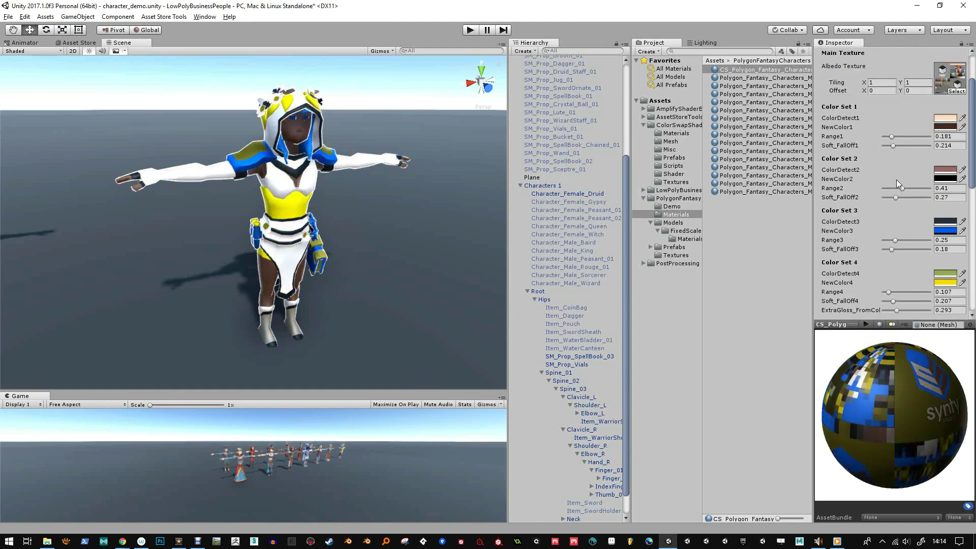
click(945, 283)
mouse_move(644, 273)
mouse_down()
mouse_move(644, 234)
mouse_move(639, 282)
mouse_move(640, 216)
mouse_up()
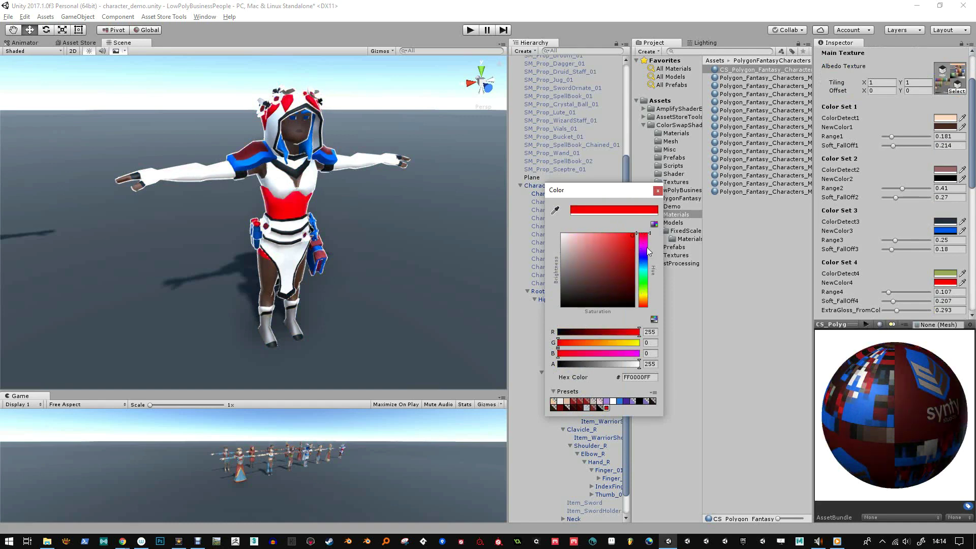
click(642, 269)
drag(644, 268, 644, 254)
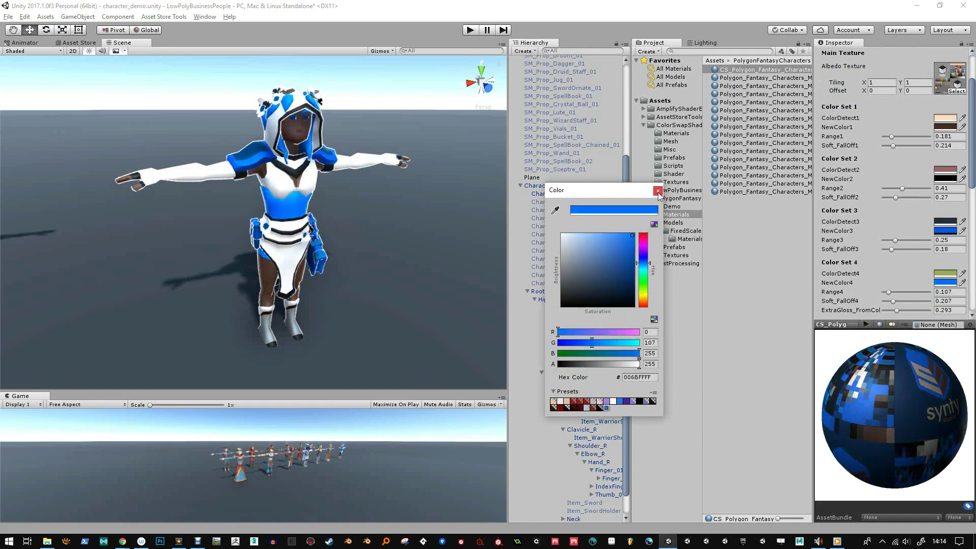
click(658, 190)
scroll(919, 227, down, 10)
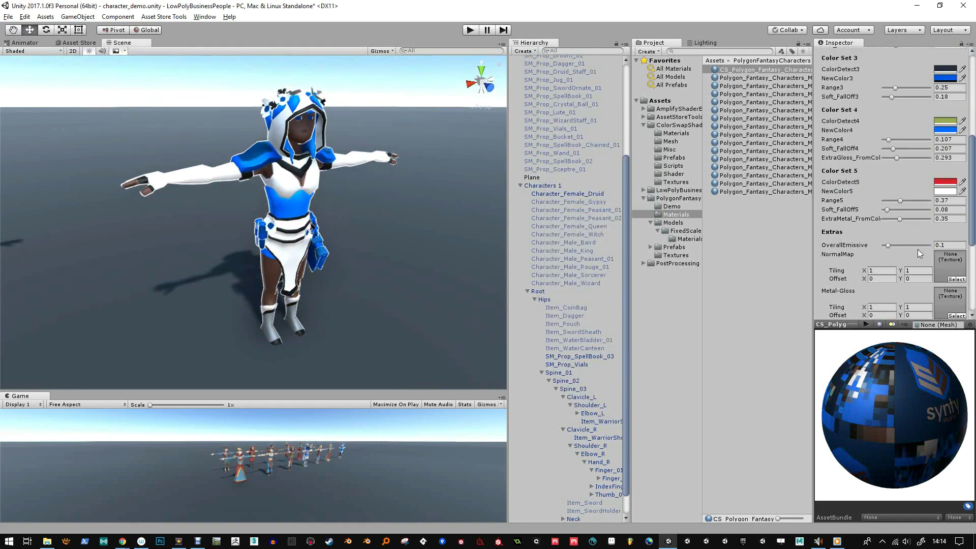
Change the druid material's OutlineColor to near-black, 171616, and try a lower OutlineWidth before restoring it to 10.
click(945, 264)
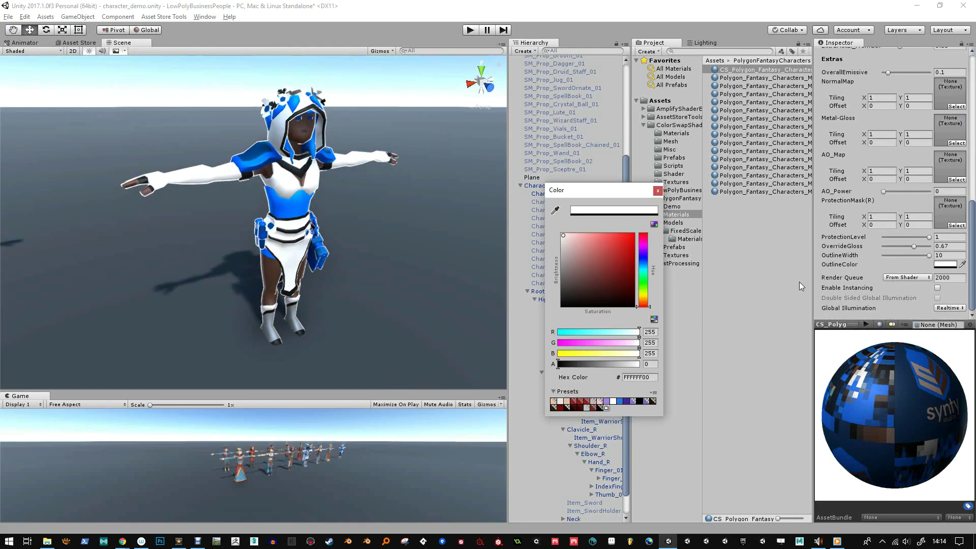
drag(605, 264, 568, 304)
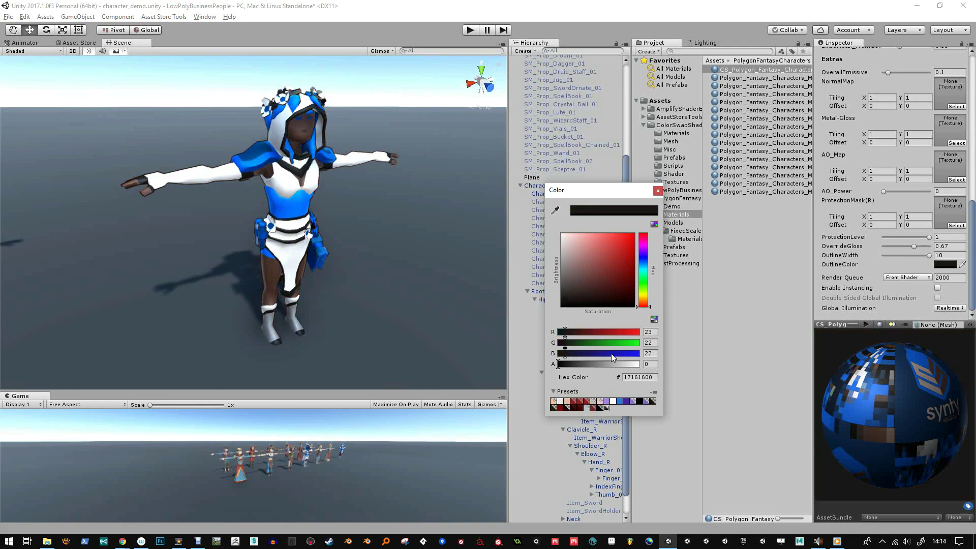
click(657, 191)
click(931, 254)
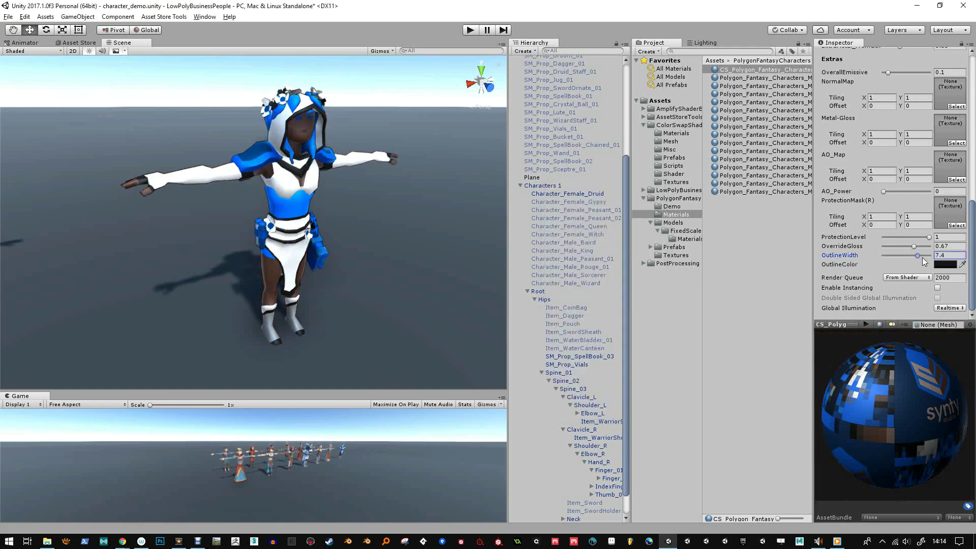
Examine the dark outline around the druid's arms, shoulder armor and sleeve edges up close and from below.
alt+drag(337, 220, 295, 220)
alt+right_drag(296, 220, 364, 330)
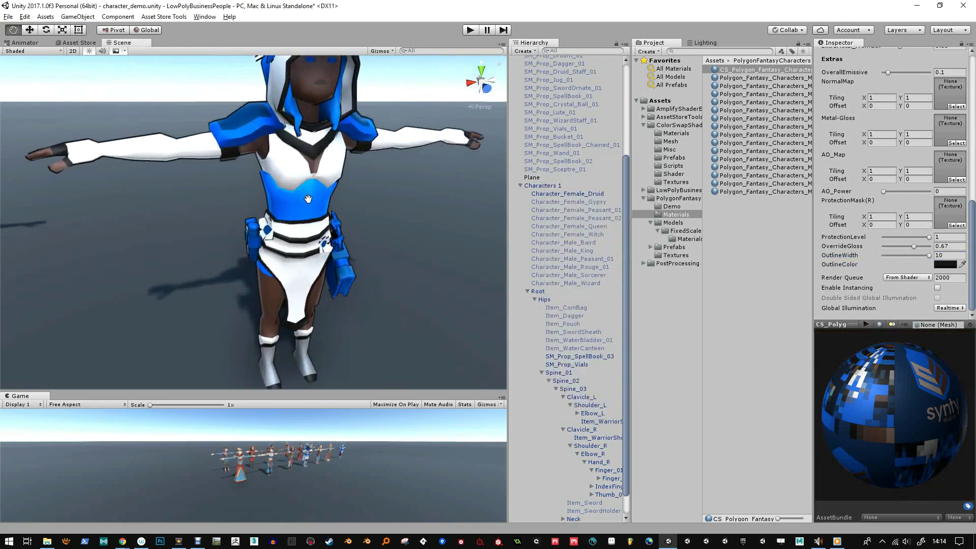
middle_drag(309, 198, 419, 262)
mouse_move(303, 172)
alt+right_down()
mouse_move(321, 299)
mouse_move(311, 170)
mouse_move(295, 184)
alt+right_up()
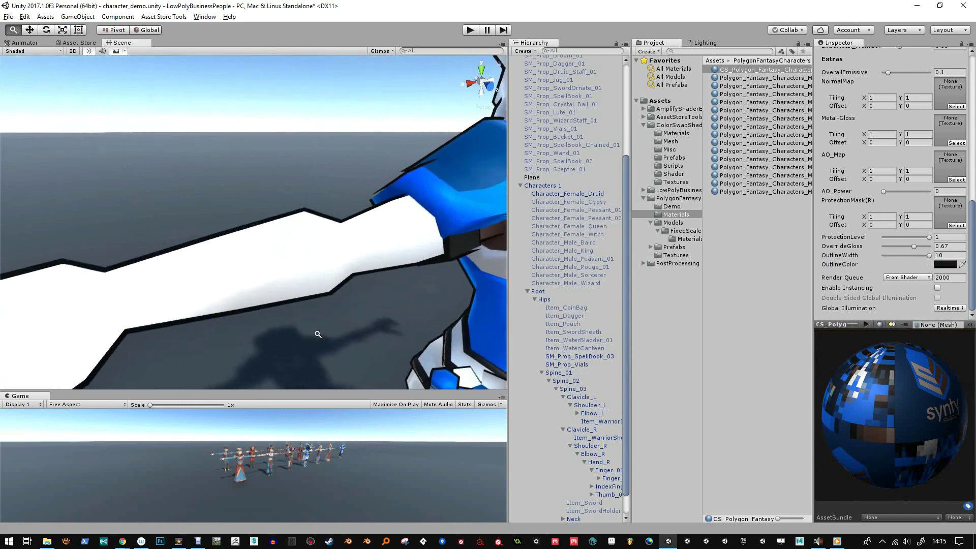
alt+drag(388, 222, 345, 152)
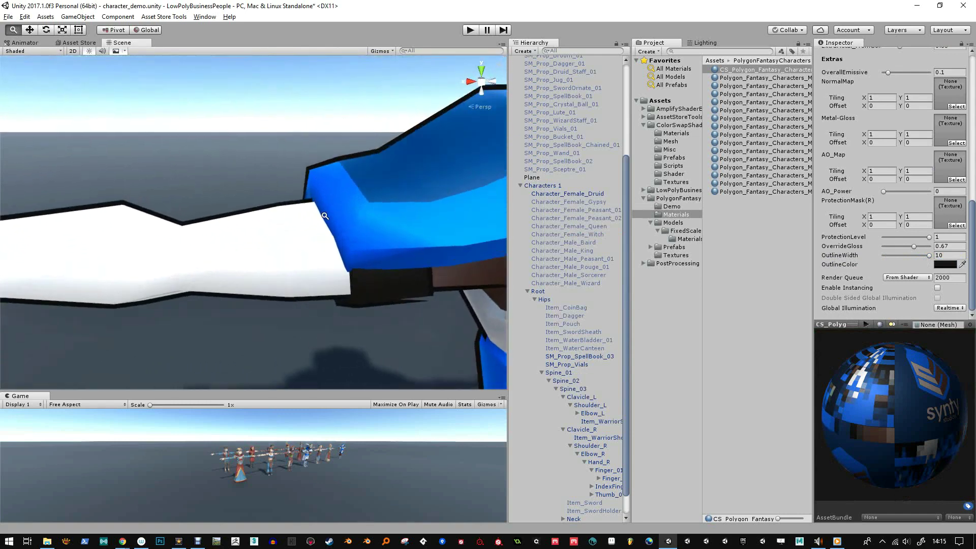
alt+right_drag(344, 152, 385, 209)
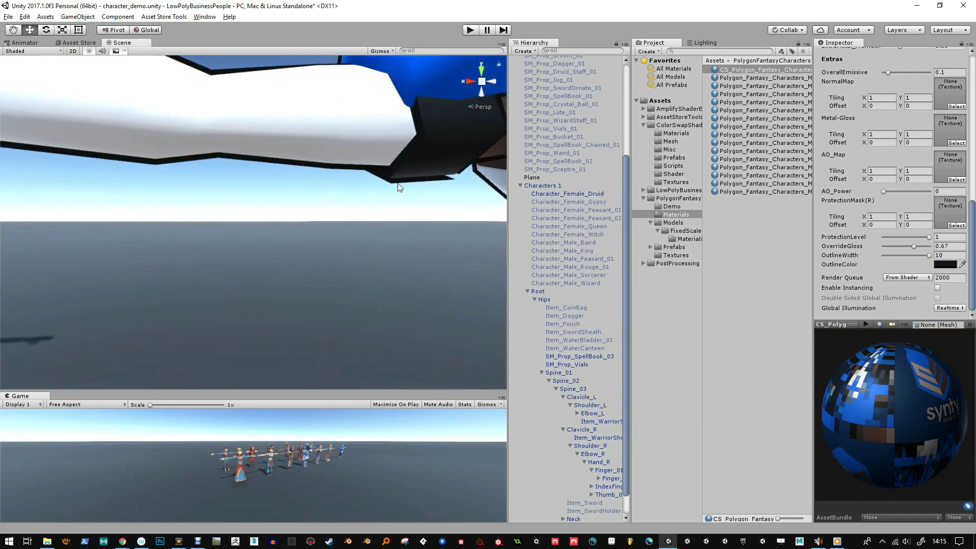
alt+drag(398, 187, 376, 236)
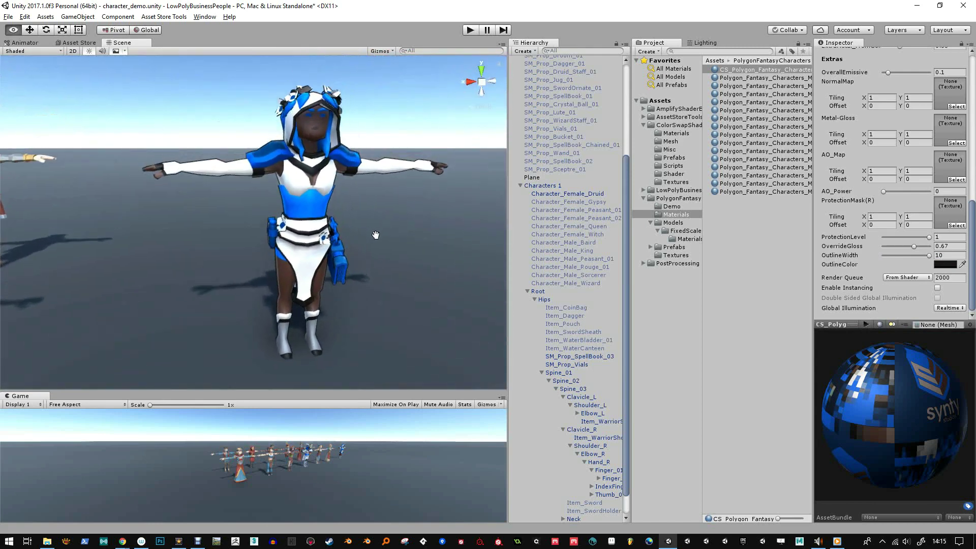
Bring up the import settings of the Characters 1 model in the PolygonFantasyCharacters Models folder.
click(323, 199)
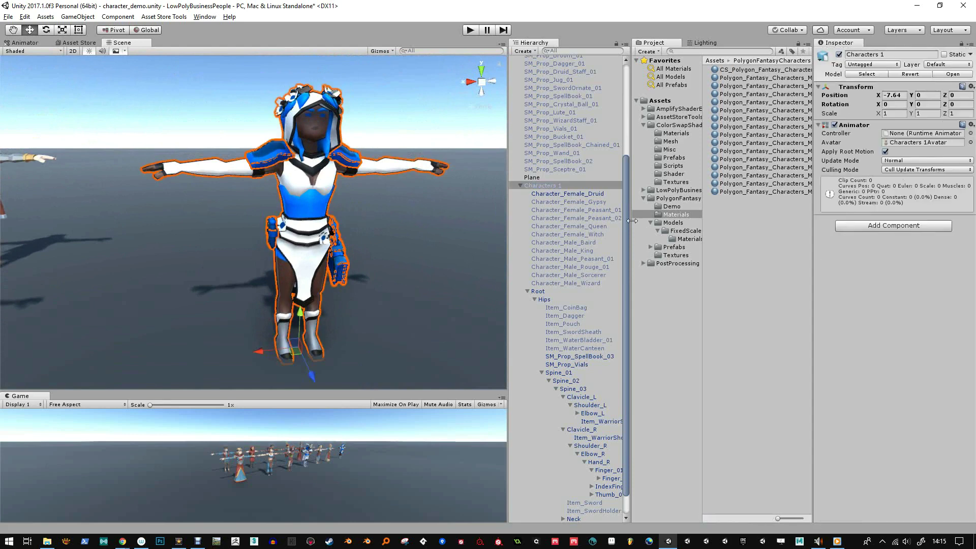
click(598, 194)
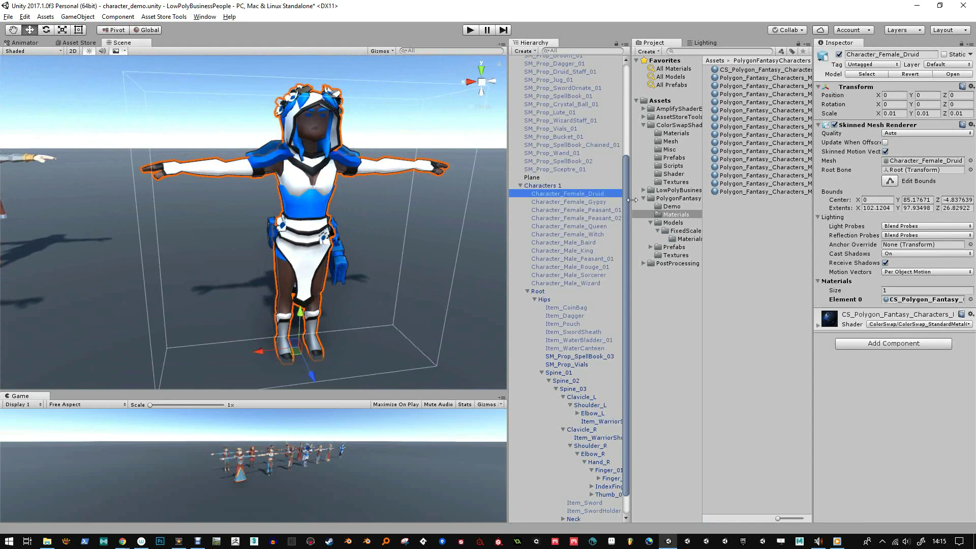
click(676, 223)
click(747, 87)
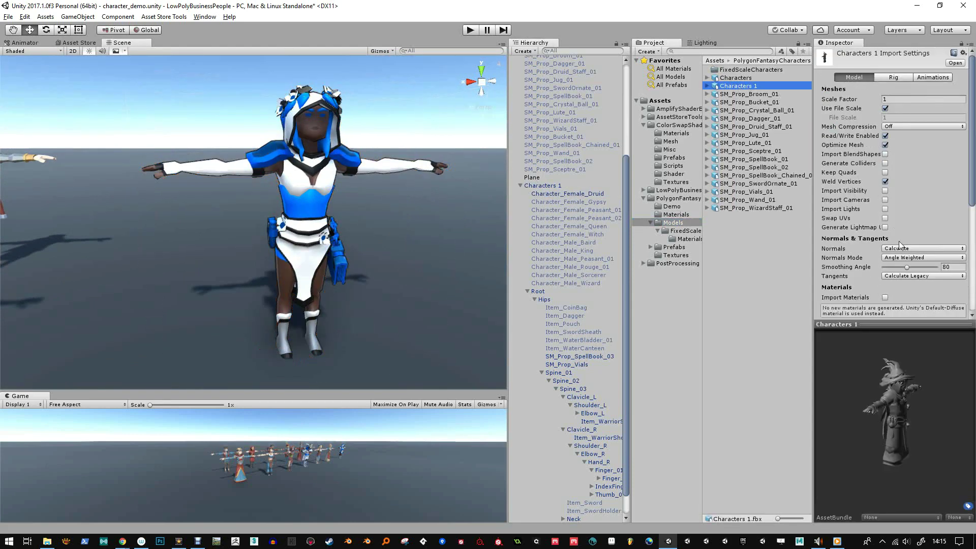
Set the Characters 1 model's Smoothing Angle to 180, apply the import, and inspect the outline around the druid's arm.
drag(909, 270, 941, 271)
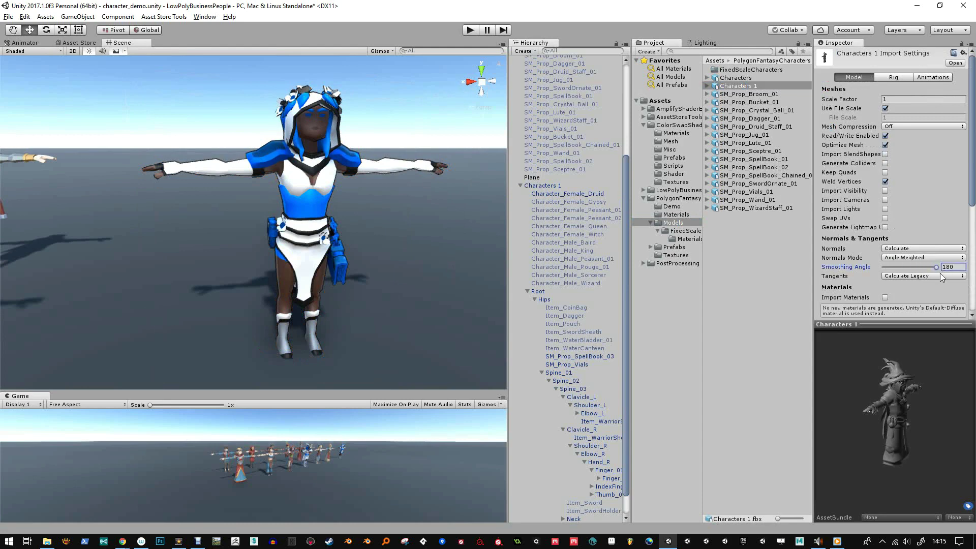
scroll(943, 278, down, 4)
click(958, 207)
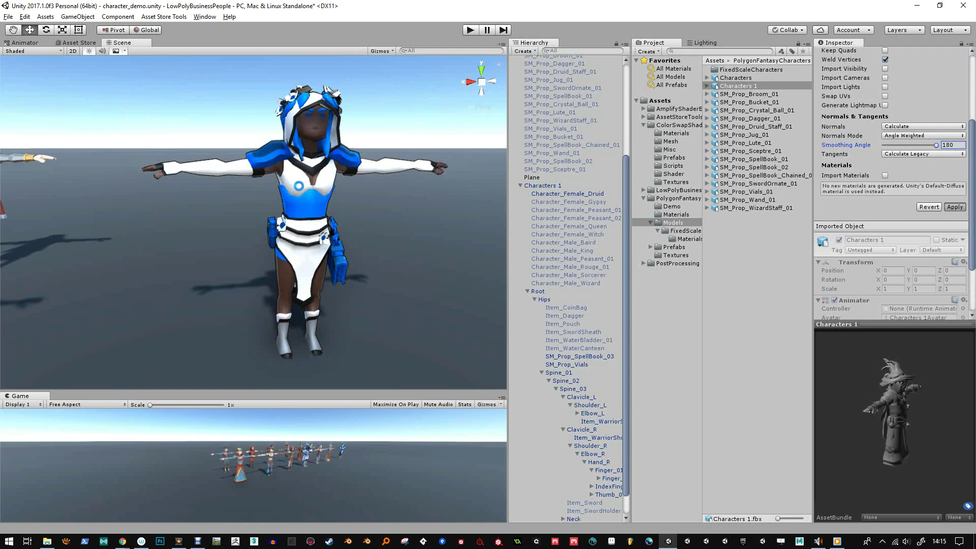
alt+right_drag(298, 186, 324, 187)
alt+middle_drag(324, 187, 330, 280)
alt+right_drag(330, 280, 276, 306)
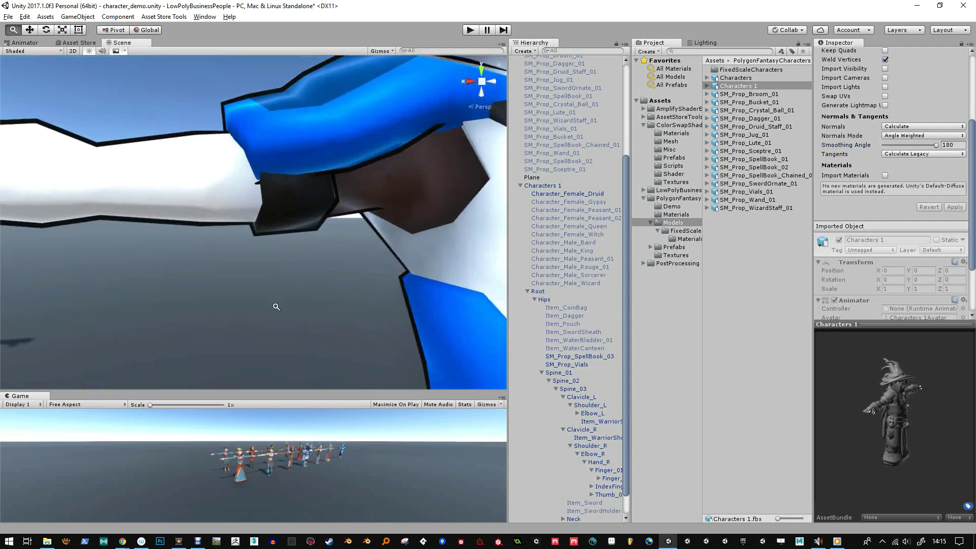
alt+drag(258, 230, 298, 179)
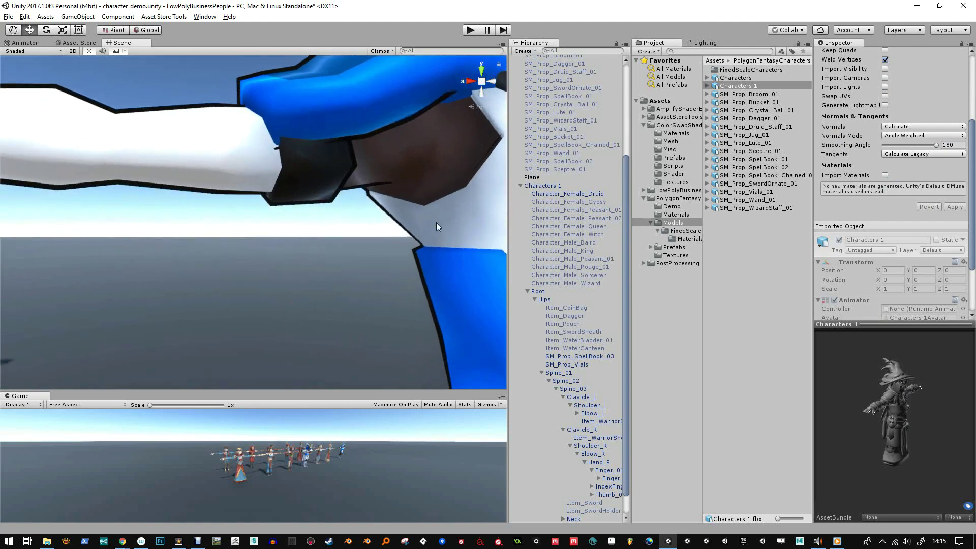
alt+drag(348, 192, 349, 208)
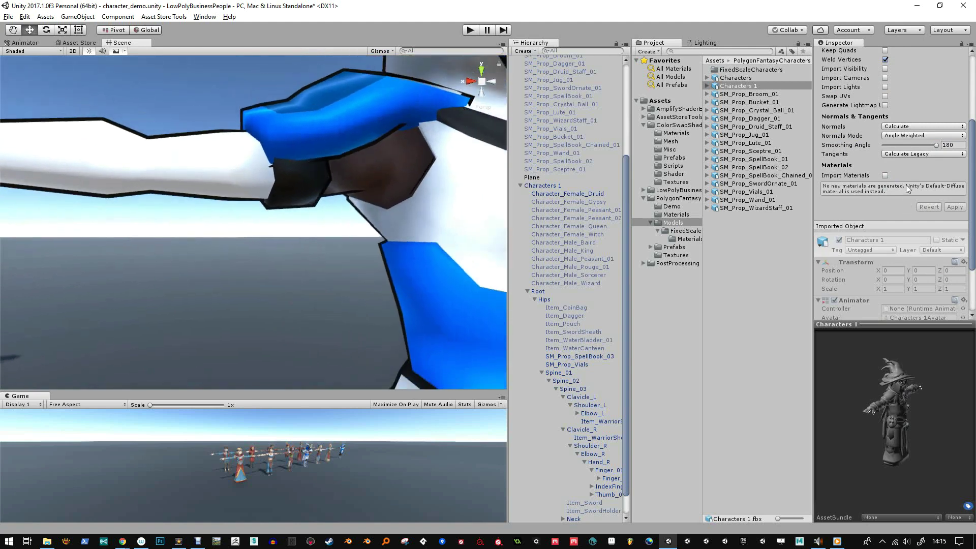
Set the Characters 1 Smoothing Angle back to 80, apply it, and check the druid's outline.
drag(937, 146, 907, 145)
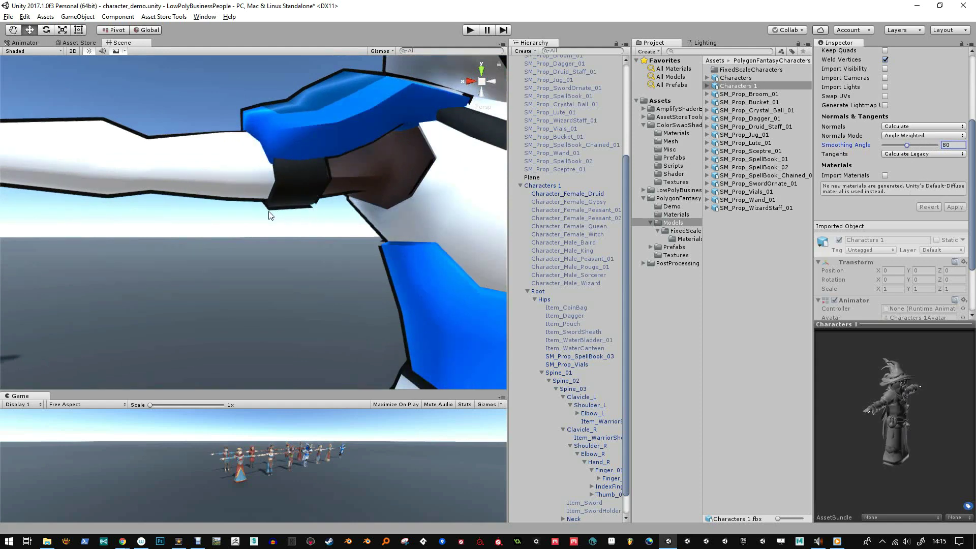
alt+drag(269, 214, 264, 165)
scroll(248, 162, down, 4)
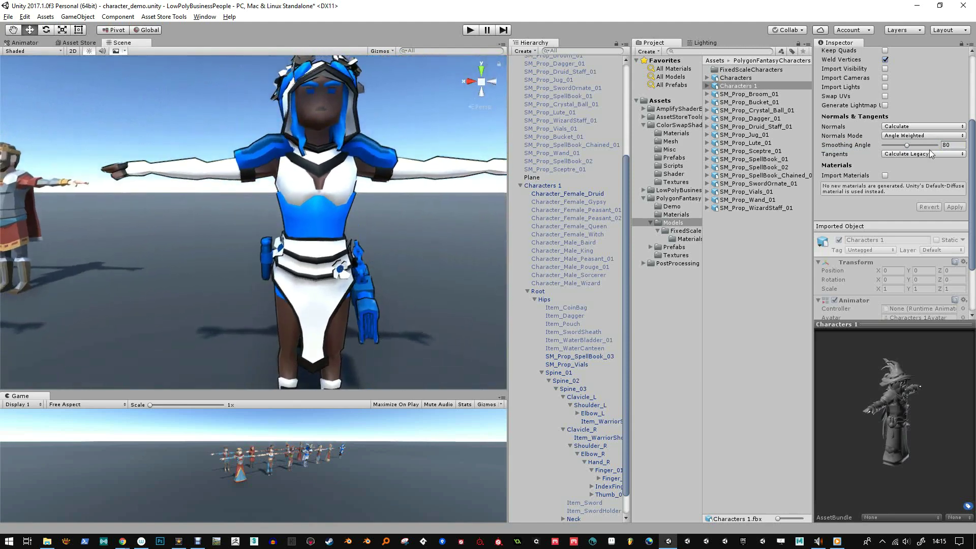
Set the Characters 1 Smoothing Angle to 5, apply it, and inspect the faceted shading and outline on the druid.
drag(908, 145, 888, 145)
text(5)
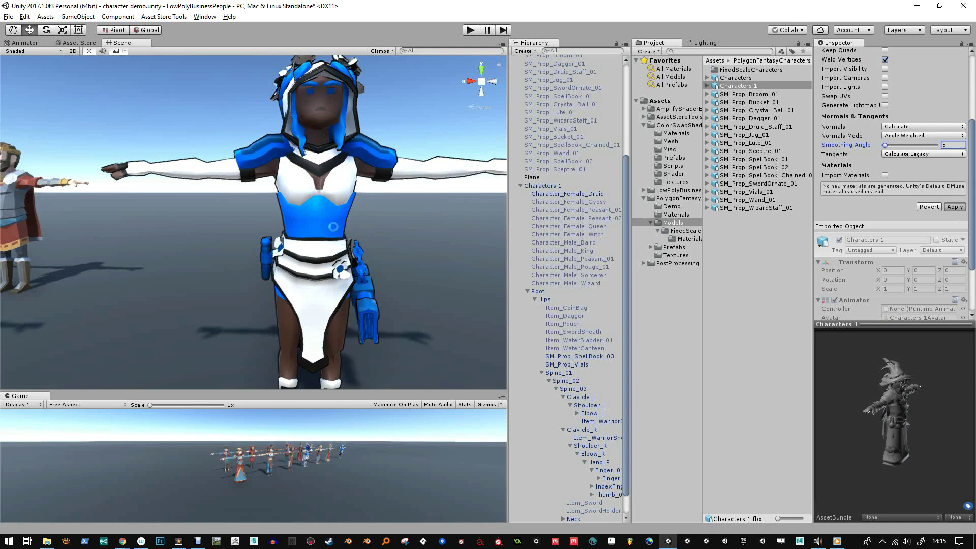
alt+drag(333, 225, 414, 253)
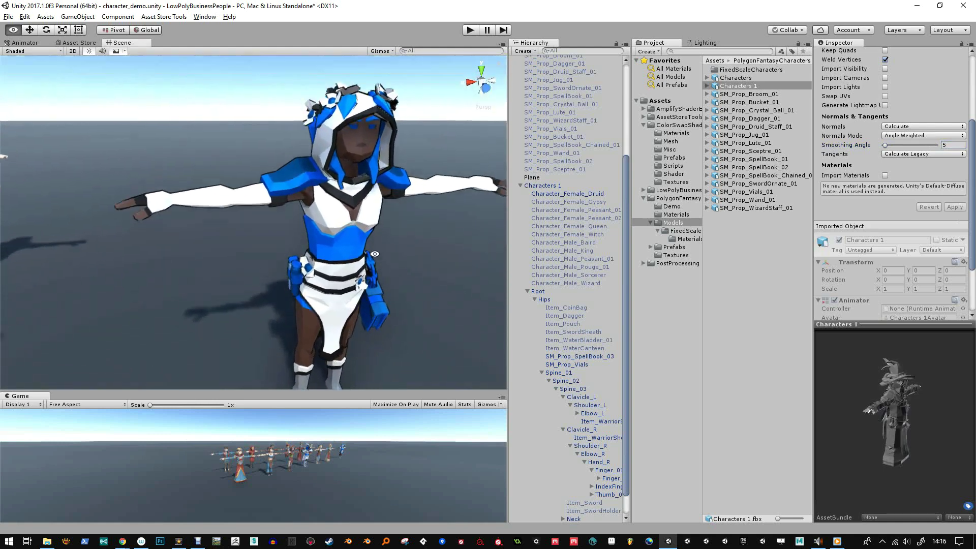
scroll(264, 166, up, 6)
middle_drag(198, 166, 221, 204)
alt+drag(221, 204, 353, 242)
alt+scroll(371, 260, down, 12)
scroll(353, 242, up, 10)
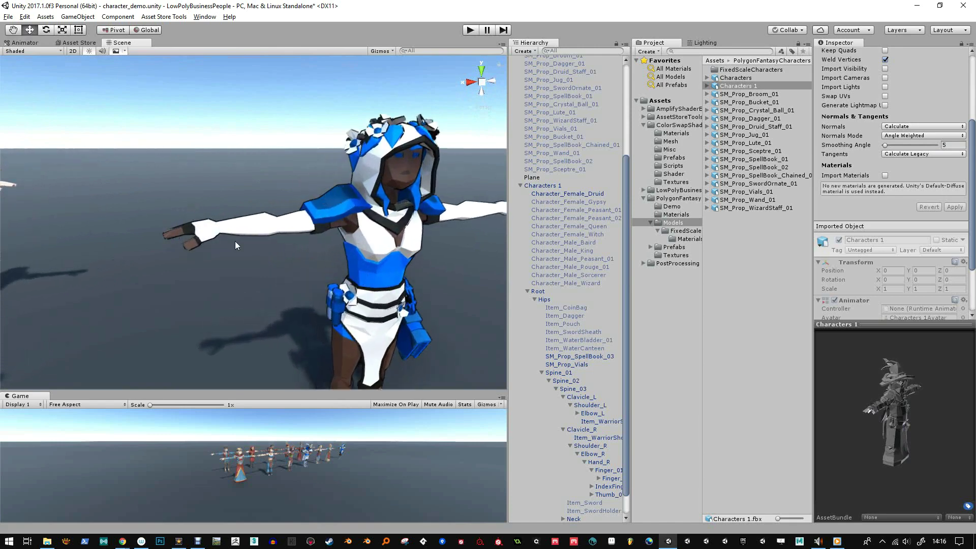
alt+drag(235, 242, 276, 248)
Set the Characters 1 Smoothing Angle to 60, apply the import, and review the druid's shading and outline.
click(943, 145)
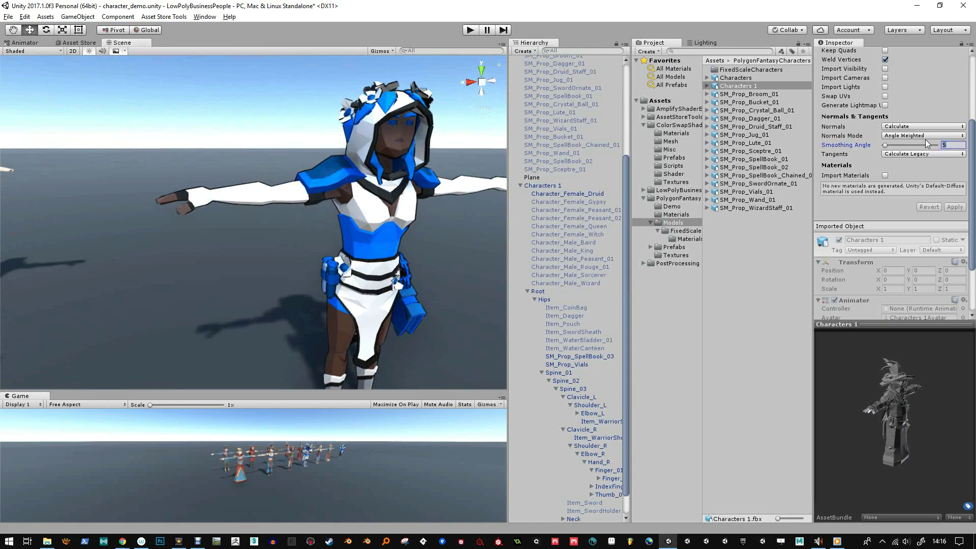
text(60)
click(955, 207)
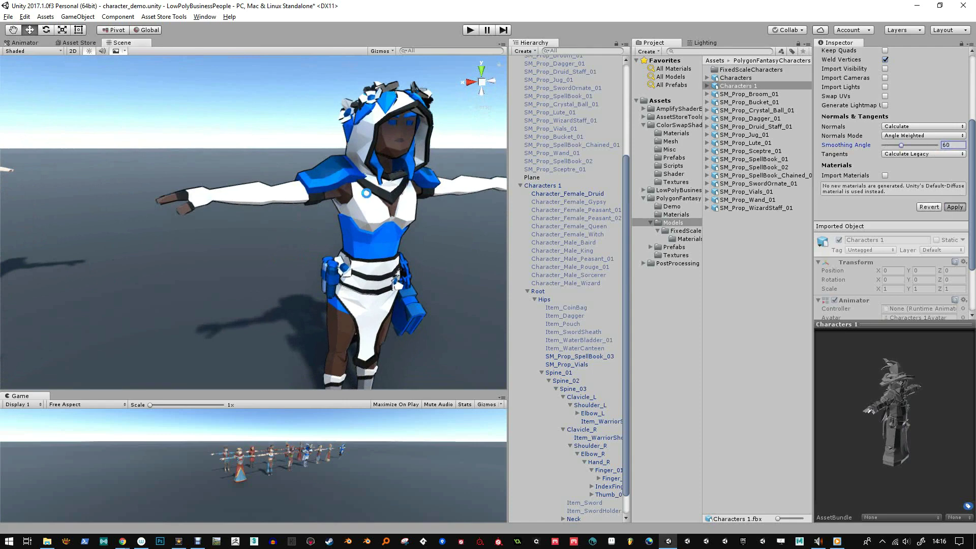
alt+drag(371, 206, 372, 237)
alt+right_drag(404, 240, 379, 304)
alt+middle_drag(394, 215, 335, 209)
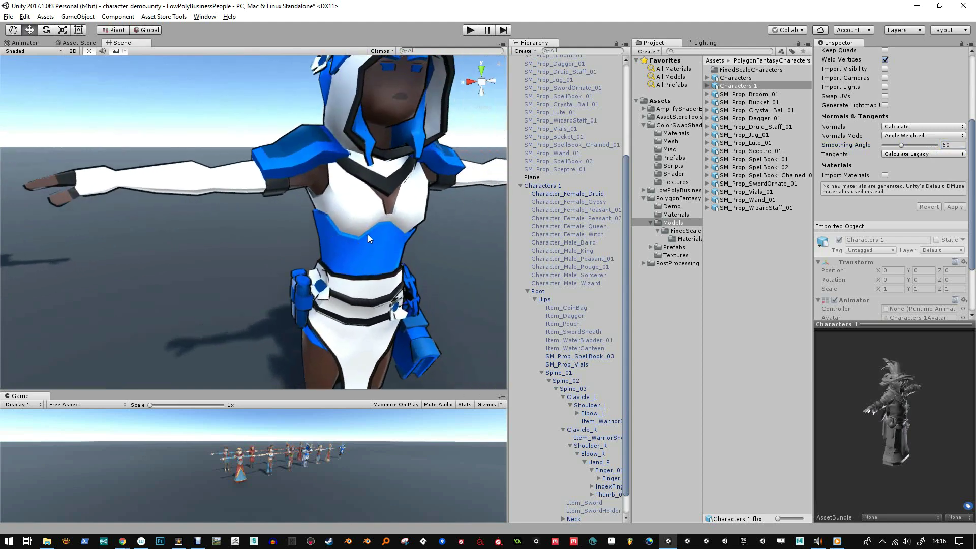
alt+right_drag(368, 235, 386, 320)
scroll(385, 320, down, 2)
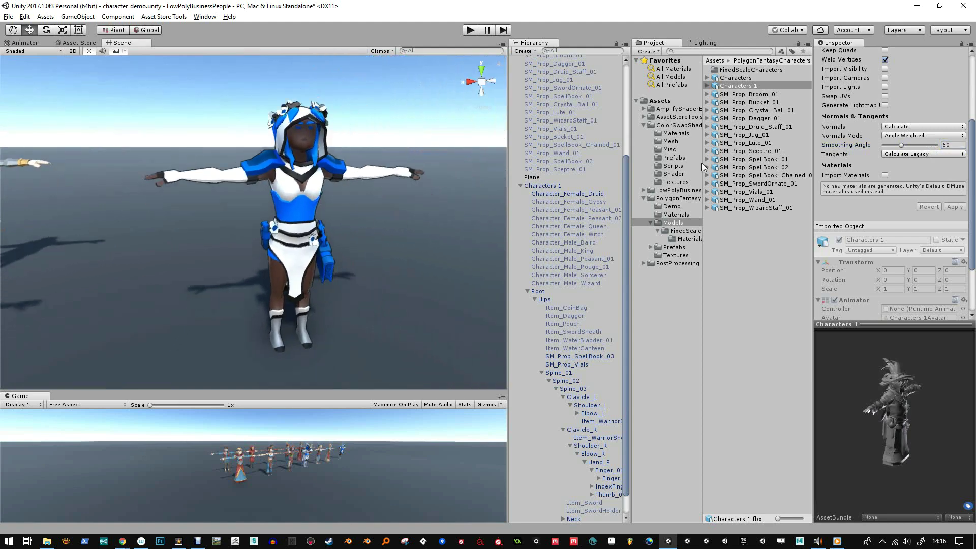
Select the druid's CS_Polygon_Fantasy_Characters material and open its ColorSwap_StandardMetalGloss shader in the shader editor.
scroll(888, 131, up, 3)
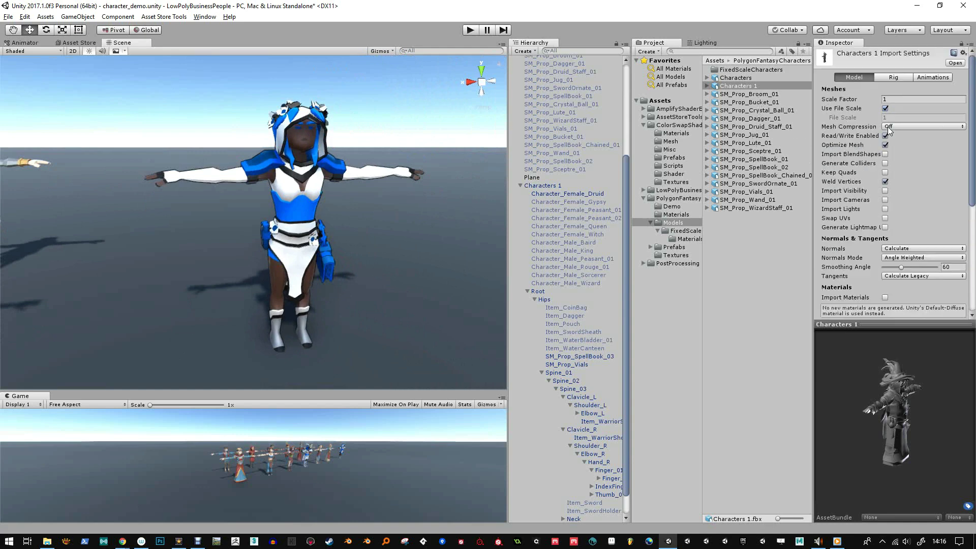
scroll(901, 199, down, 6)
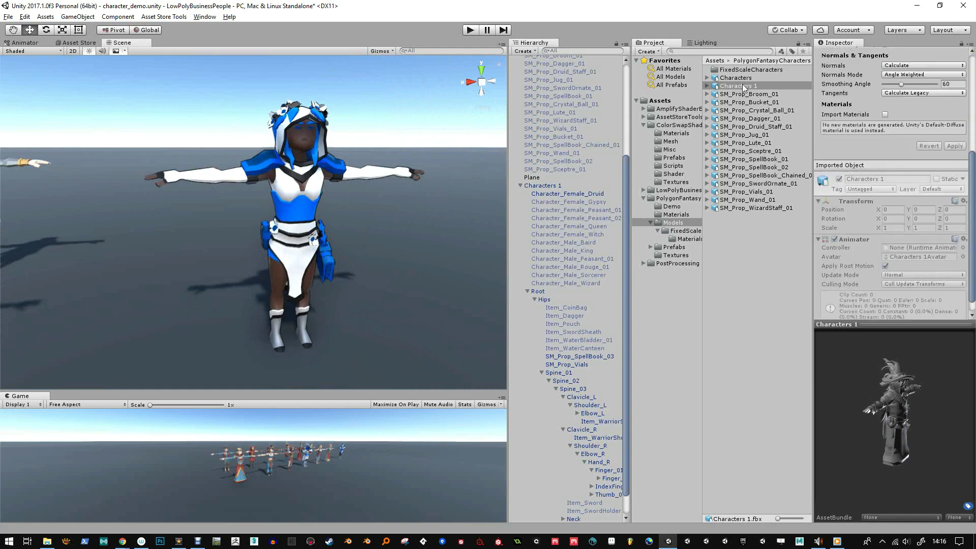
click(561, 194)
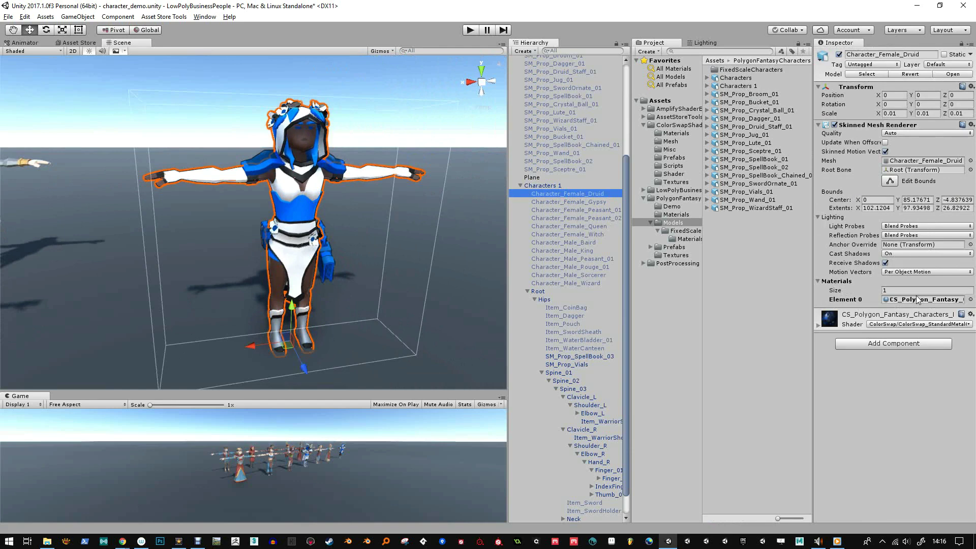
click(918, 300)
click(736, 70)
scroll(881, 219, down, 10)
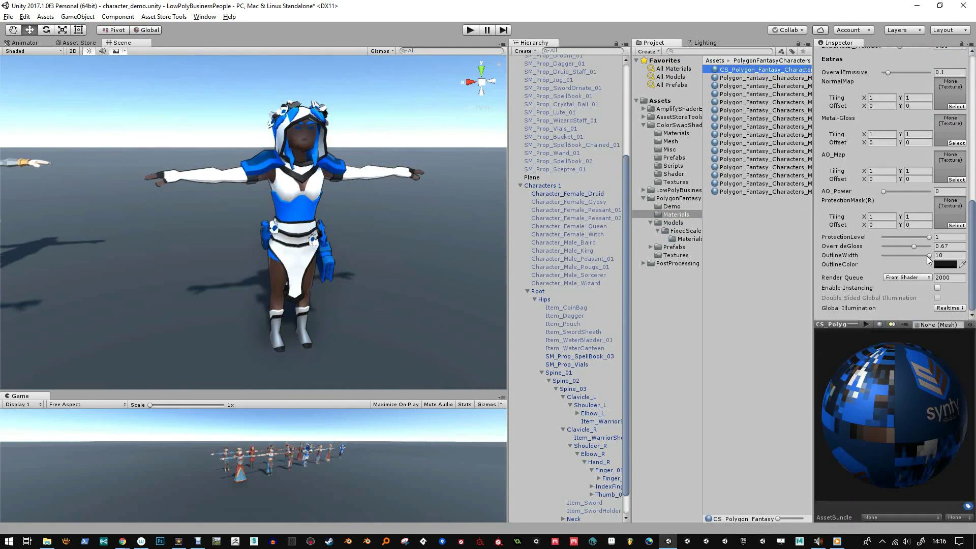
click(956, 255)
scroll(908, 112, up, 10)
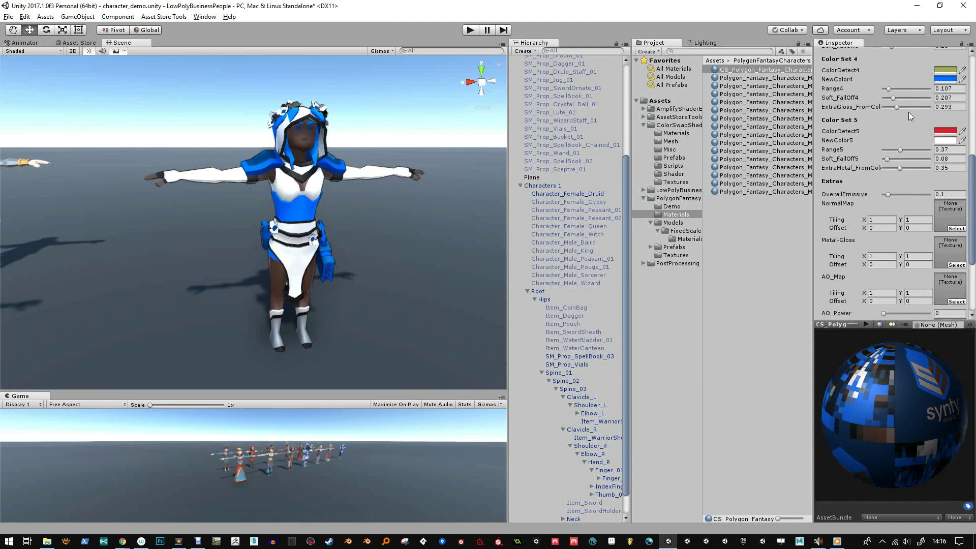
click(910, 79)
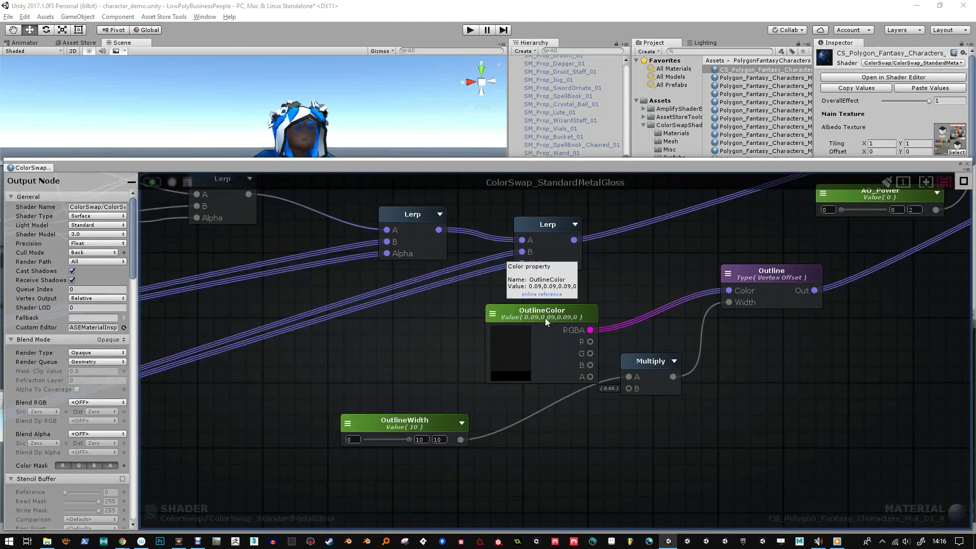
Connect the OutlineWidth node directly to the Outline node's Width input and delete the Multiply node between them.
drag(545, 318, 499, 308)
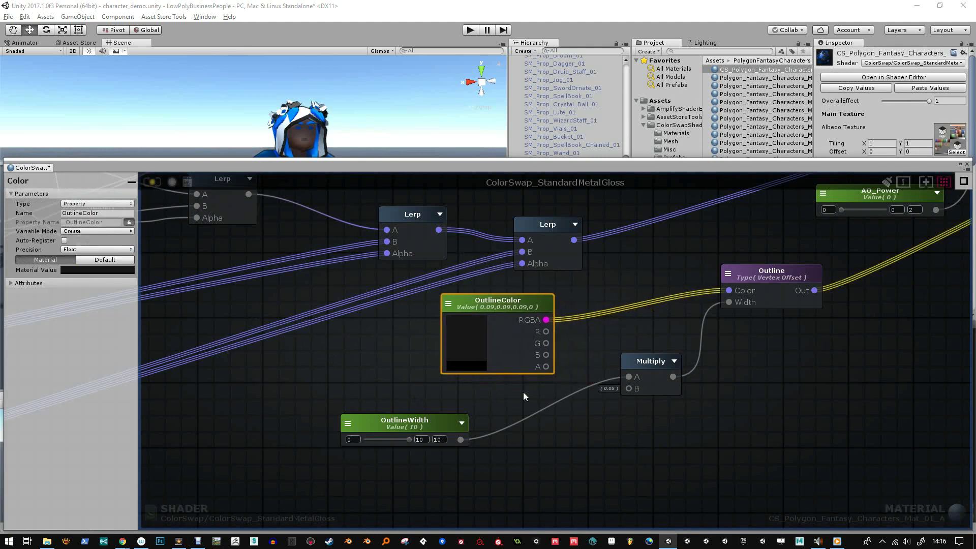
drag(442, 425, 502, 412)
drag(657, 364, 657, 395)
drag(520, 427, 729, 302)
key(Delete)
Tidy the OutlineWidth node's position, set its Max value to 1, and update the shader.
drag(501, 408, 534, 407)
click(74, 278)
text(1)
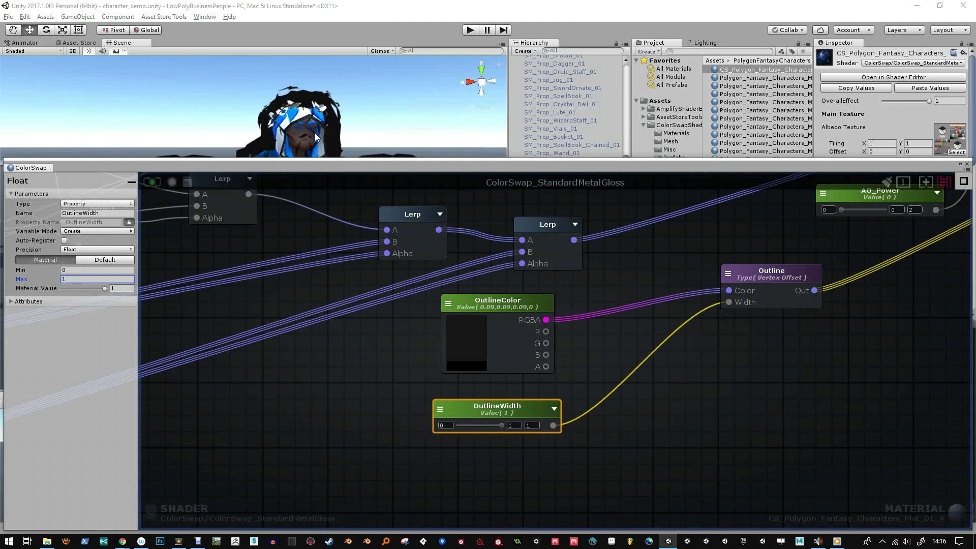
Set the druid material's OutlineWidth to 1 and review the outline in the scene from farther away.
drag(337, 173, 183, 456)
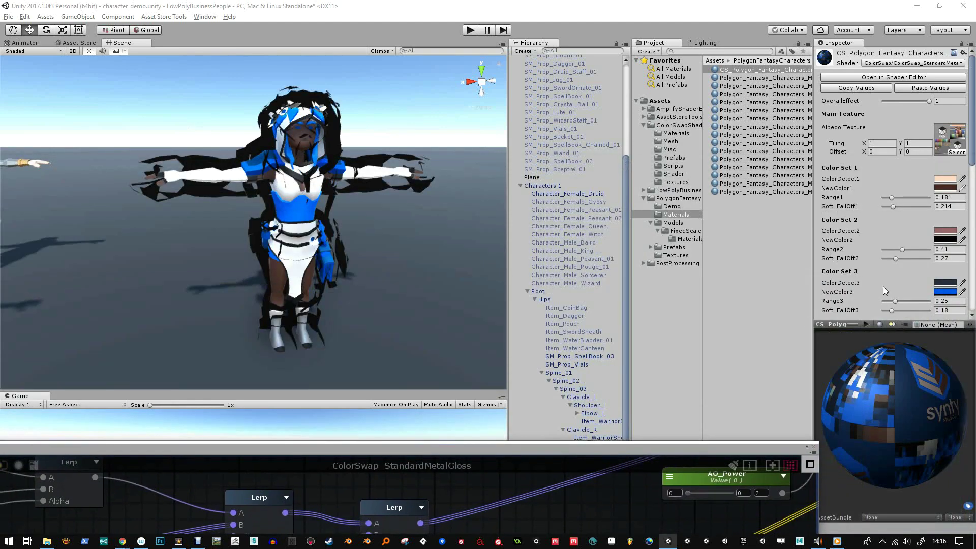
scroll(895, 273, down, 5)
scroll(896, 275, down, 8)
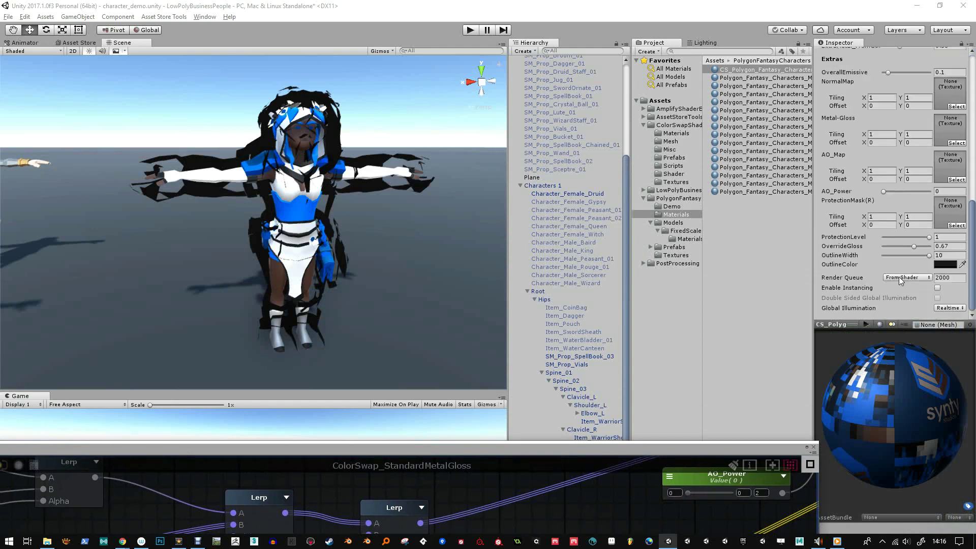
click(930, 256)
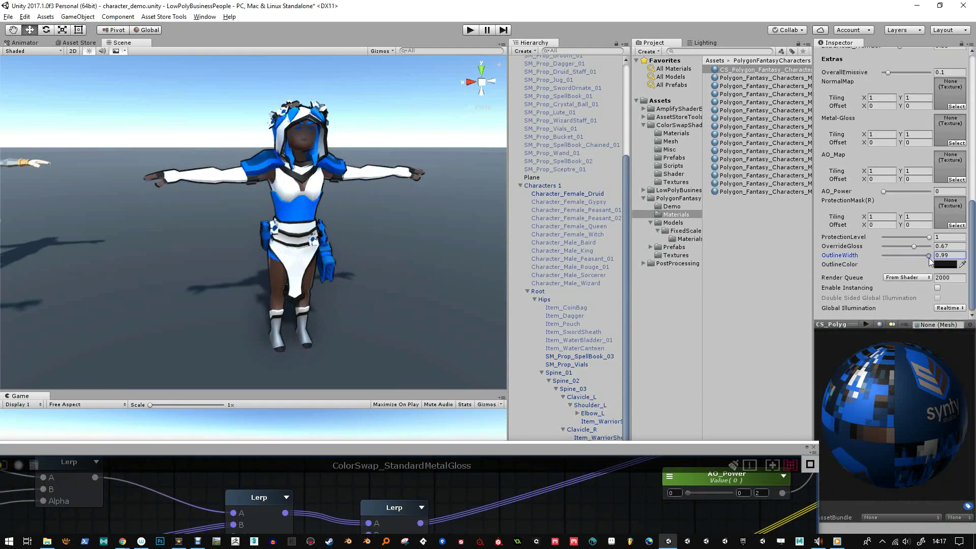
mouse_move(929, 258)
mouse_down()
mouse_move(918, 257)
mouse_move(949, 257)
mouse_move(883, 255)
mouse_move(944, 253)
mouse_up()
alt+right_drag(392, 249, 385, 181)
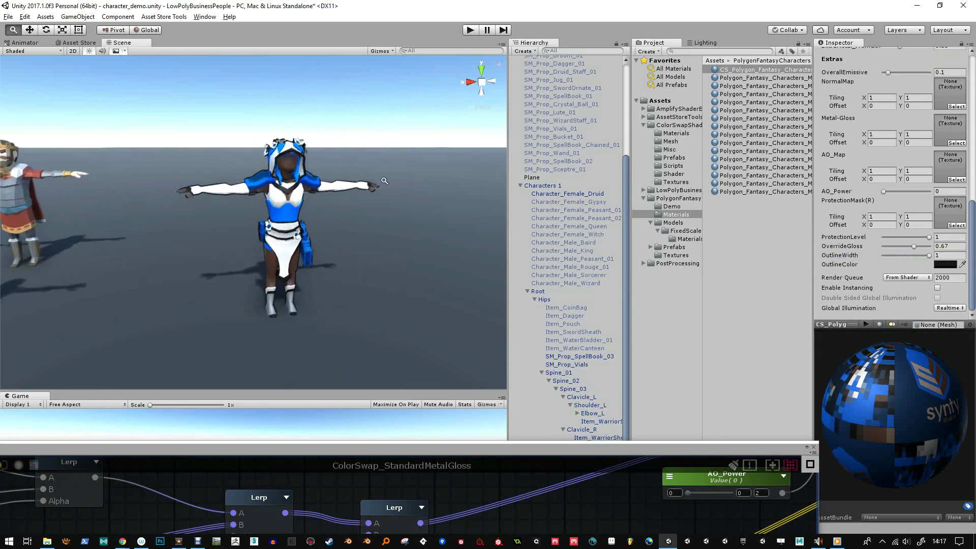
Set the OutlineWidth node's Max value to 3, update the shader, and close the shader editor.
drag(351, 446, 551, 76)
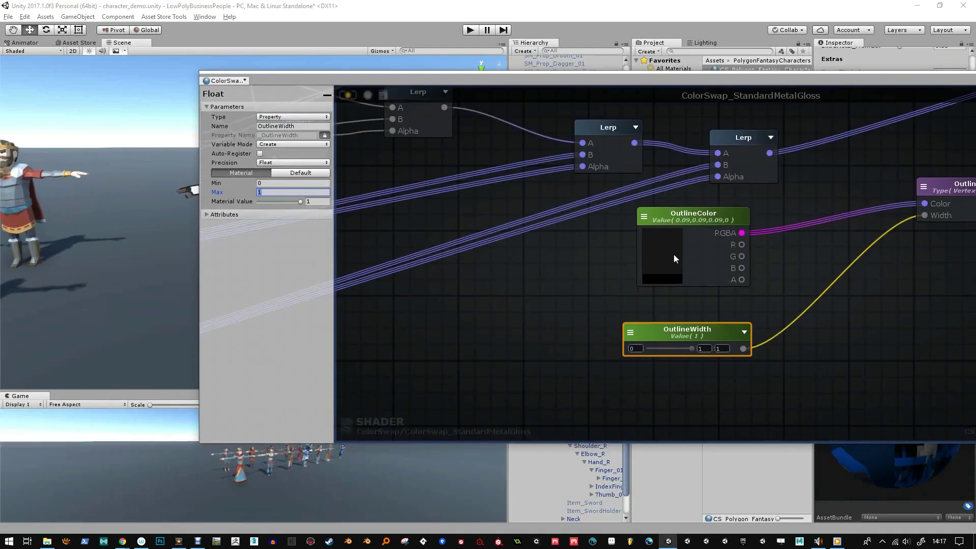
click(670, 328)
click(284, 193)
drag(828, 81, 438, 290)
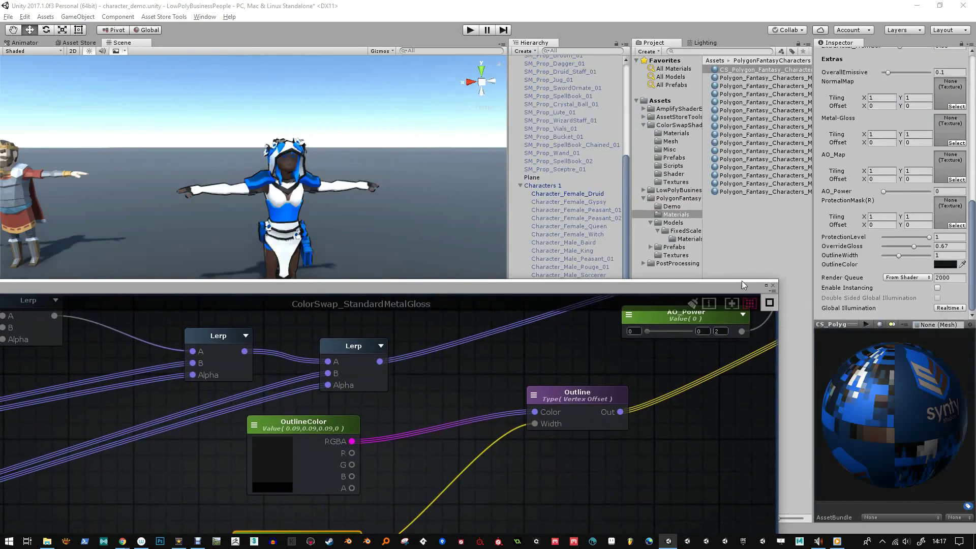
click(774, 286)
Set the material's OutlineWidth to 2.5 and check the druid's outline up close.
click(936, 255)
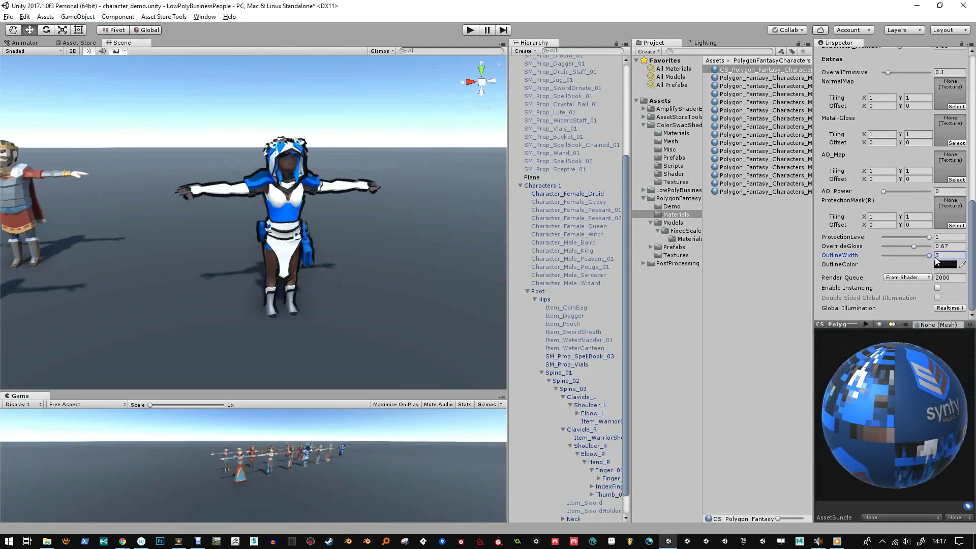
text(2.5)
alt+right_drag(287, 122, 354, 305)
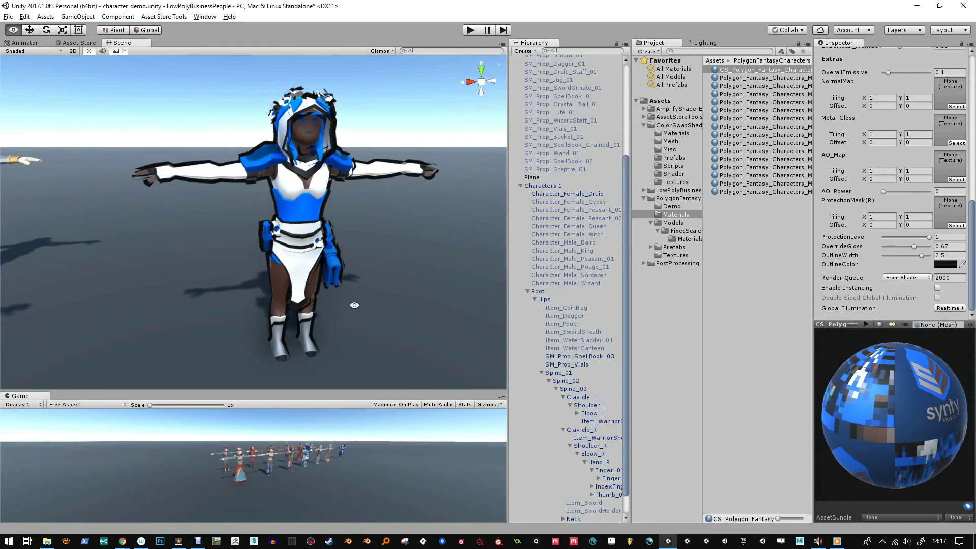
Locate the model file behind Character_Female_Druid's mesh and open the Characters 1 import settings.
click(297, 190)
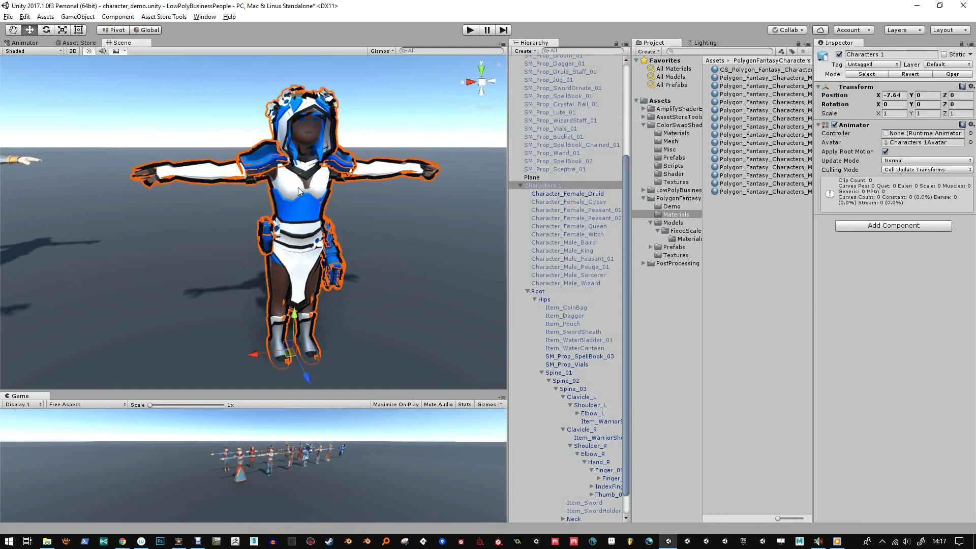
click(548, 187)
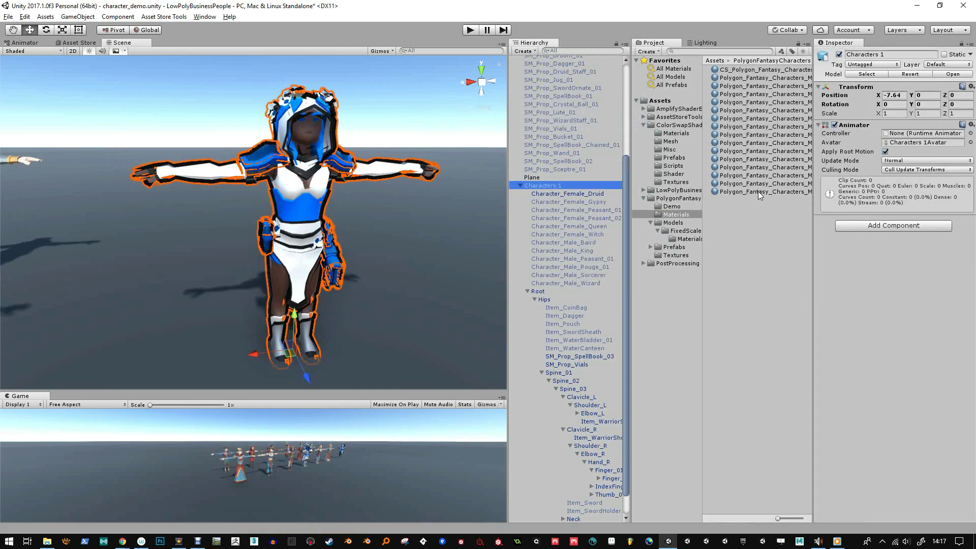
click(561, 195)
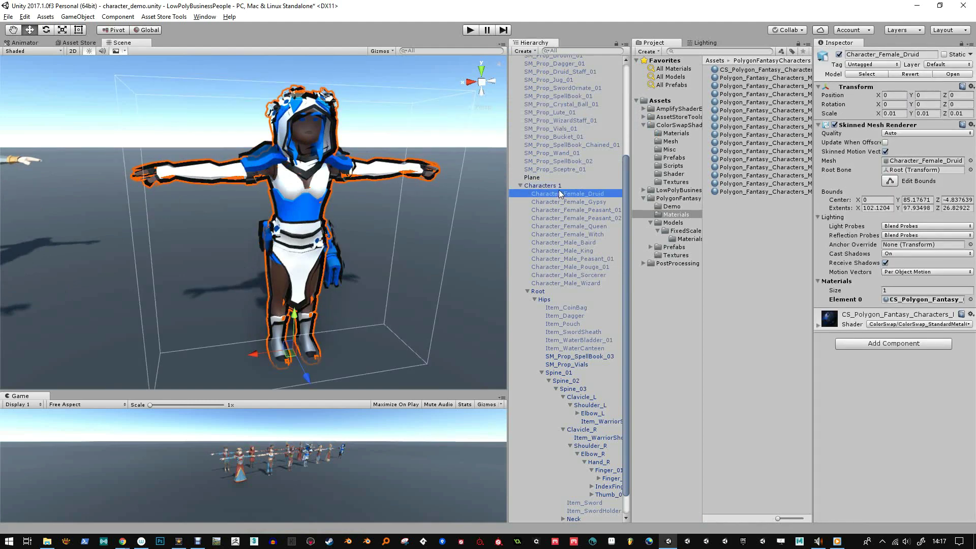
click(924, 161)
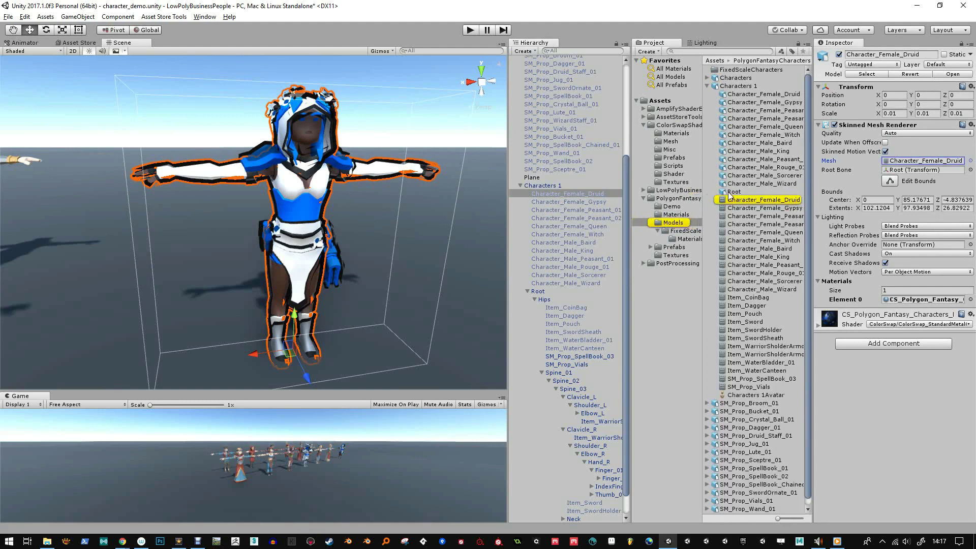
click(737, 86)
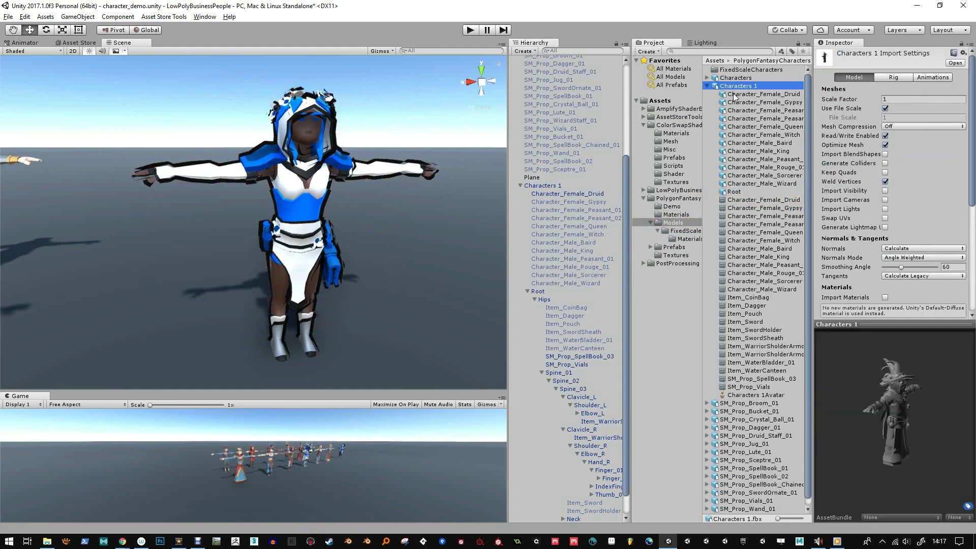
Set the Characters 1 Smoothing Angle to 180, apply the import, and review the druid's outline.
drag(903, 269, 948, 272)
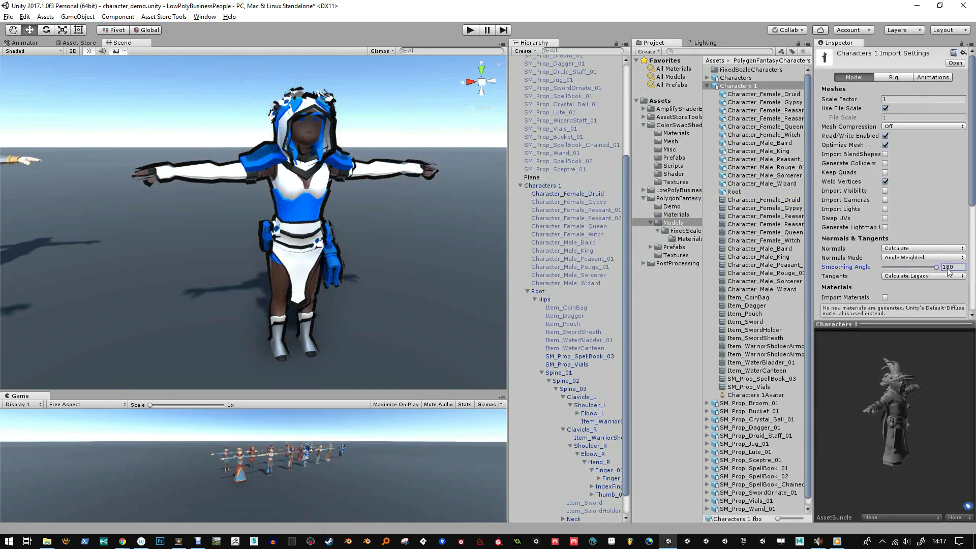
scroll(956, 291, down, 3)
click(959, 239)
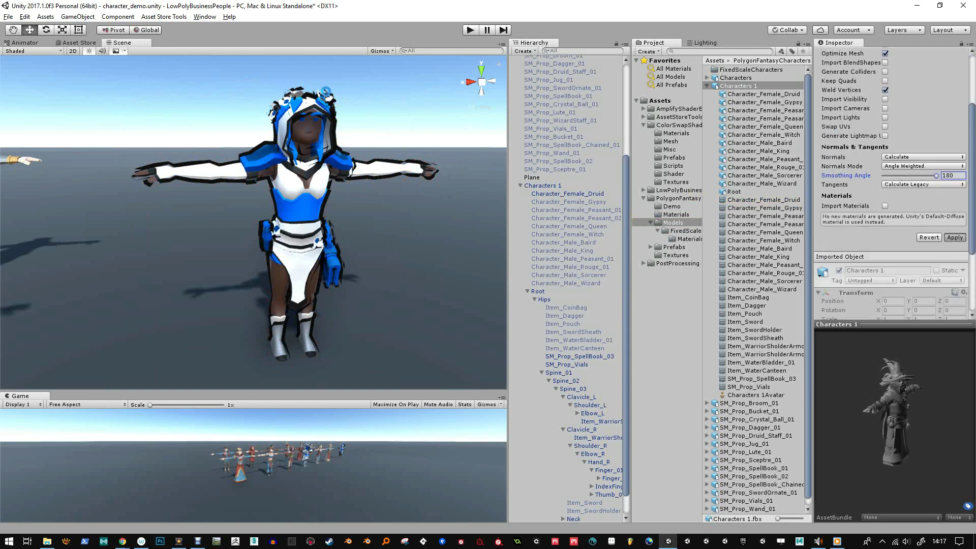
alt+drag(410, 181, 392, 218)
scroll(392, 218, up, 5)
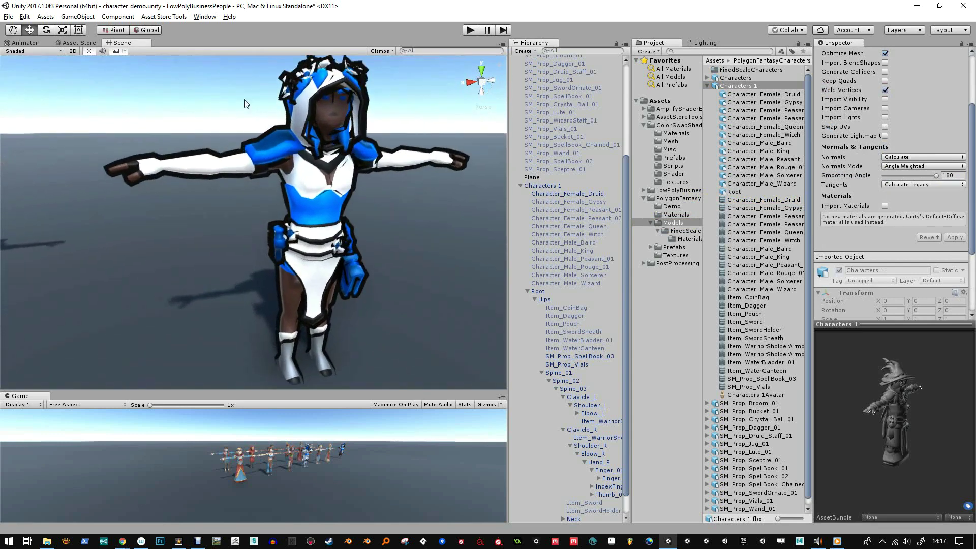
scroll(912, 115, up, 5)
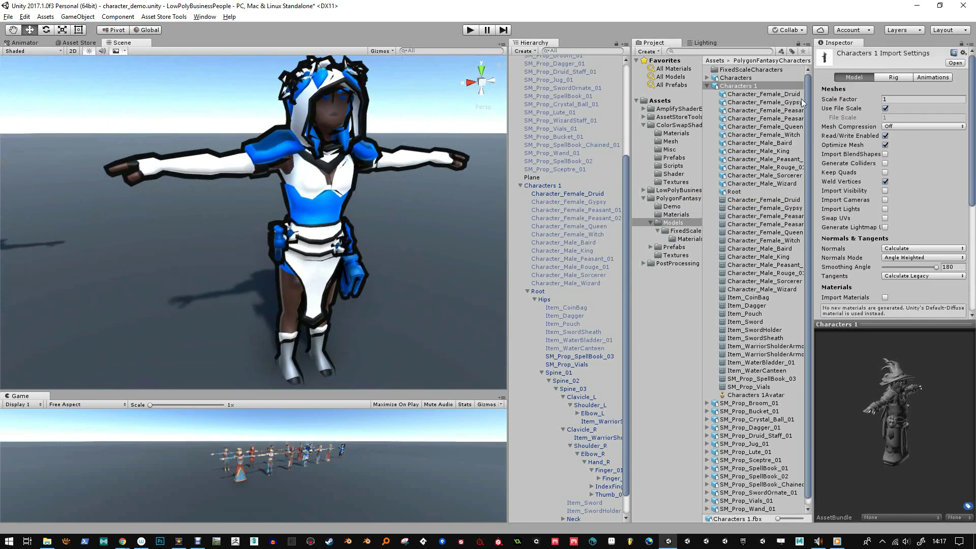
click(707, 87)
alt+drag(257, 182, 248, 184)
scroll(247, 183, down, 5)
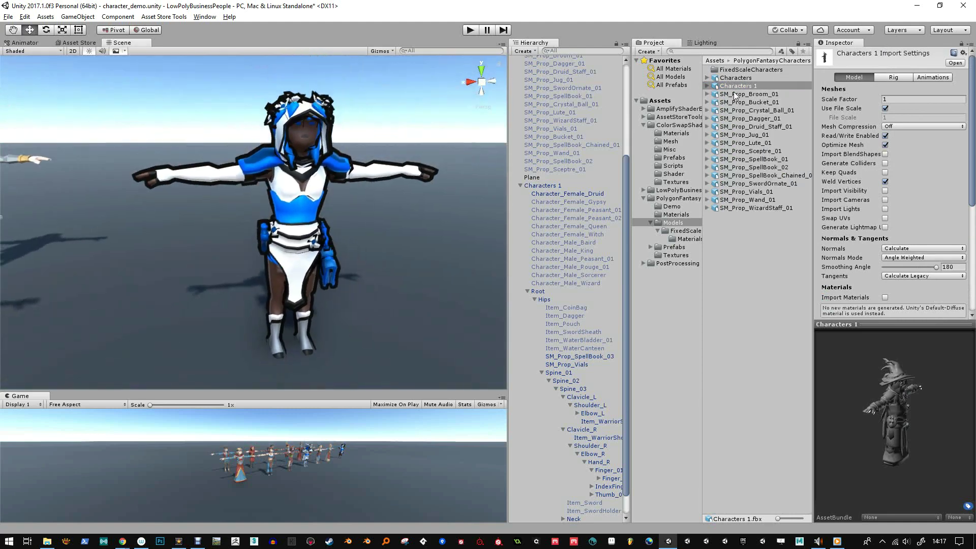
Raise the Characters 1 object slightly so the druid's feet clear the ground plane.
click(583, 195)
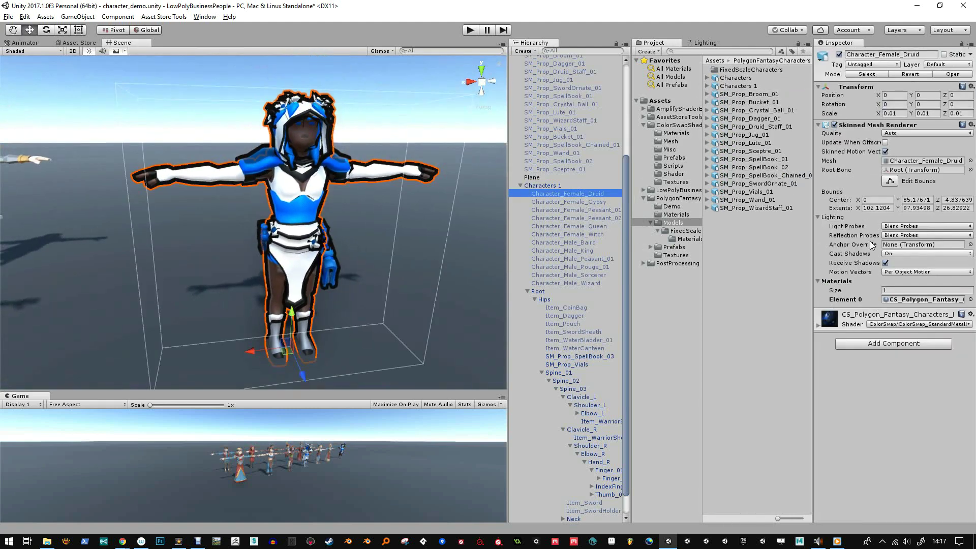
click(915, 299)
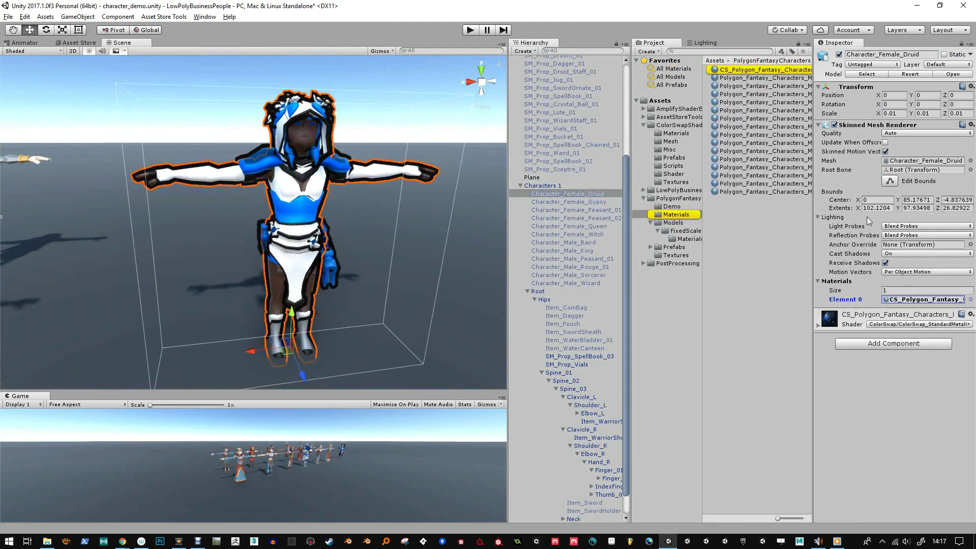
alt+drag(378, 239, 294, 303)
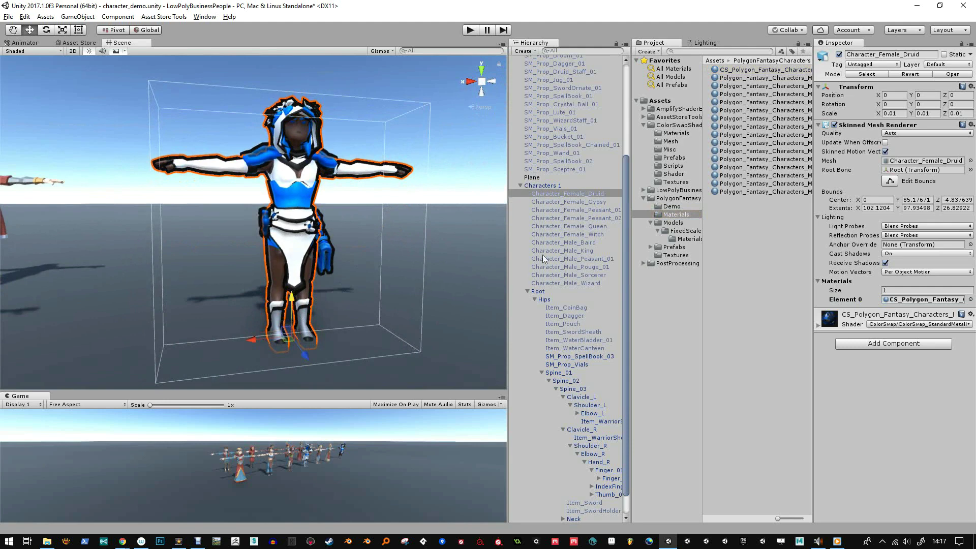
click(542, 185)
drag(292, 298, 294, 289)
Select the druid's CS_Polygon_Fantasy_Characters material and reduce its OutlineWidth to 1.47.
click(573, 196)
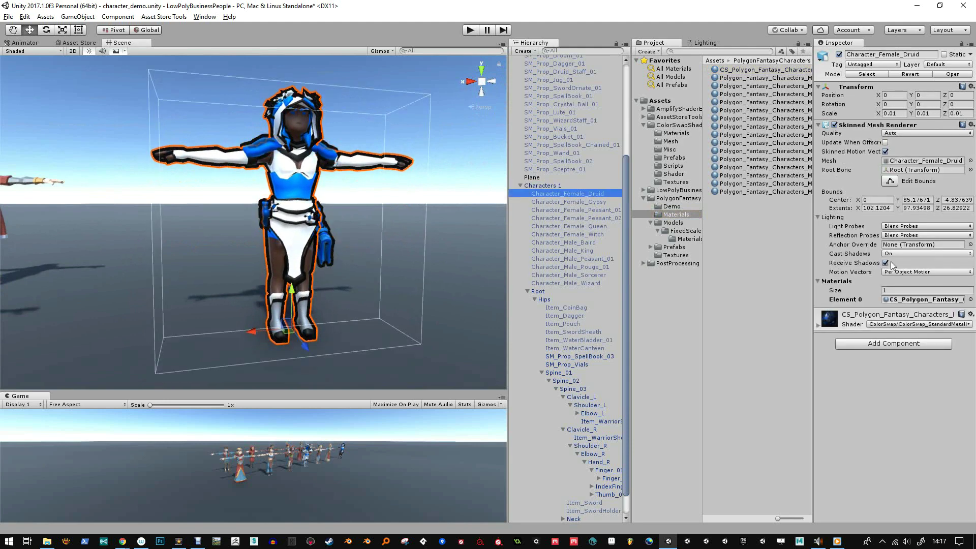
click(919, 299)
click(766, 71)
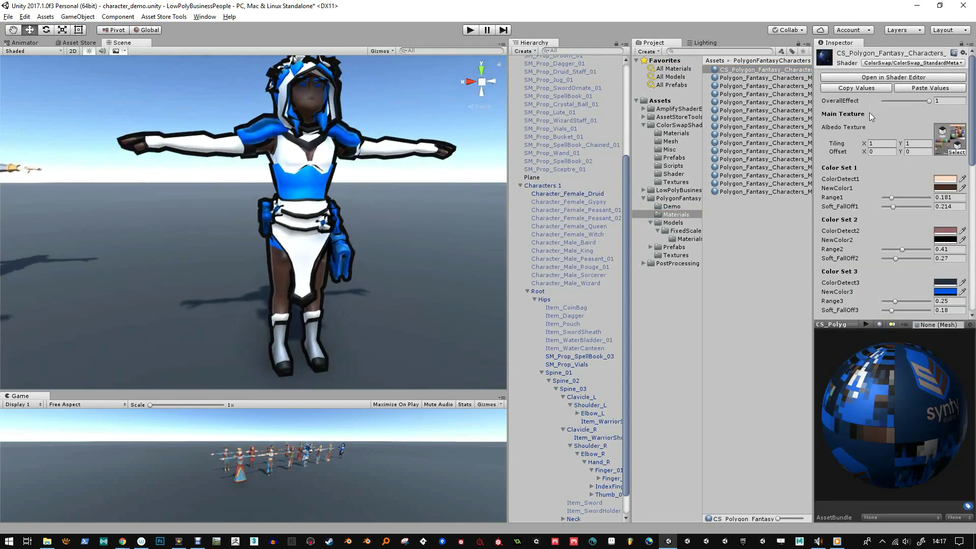
scroll(883, 125, down, 10)
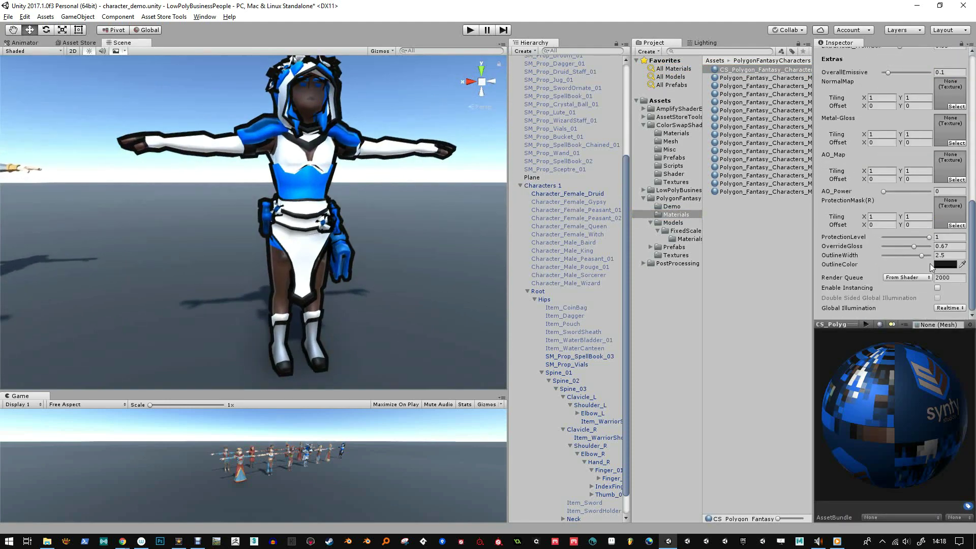
mouse_move(923, 254)
mouse_down()
mouse_move(892, 254)
mouse_move(914, 255)
mouse_move(905, 256)
mouse_up()
Set the material's OutlineColor to the dark blue 2E2F9A.
click(944, 264)
mouse_move(635, 283)
mouse_down()
mouse_move(627, 279)
mouse_move(648, 273)
mouse_move(645, 257)
mouse_move(615, 246)
mouse_move(623, 242)
mouse_move(611, 262)
mouse_up()
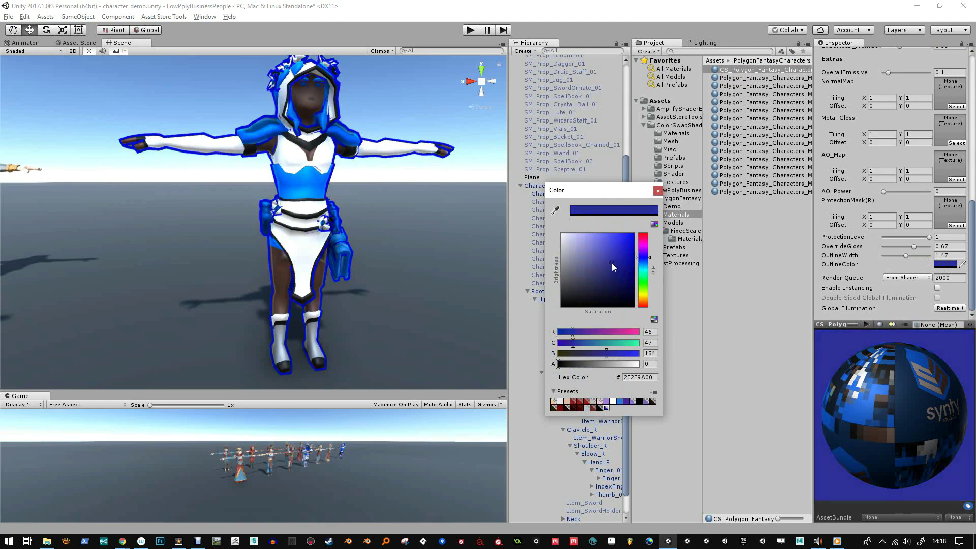
click(658, 191)
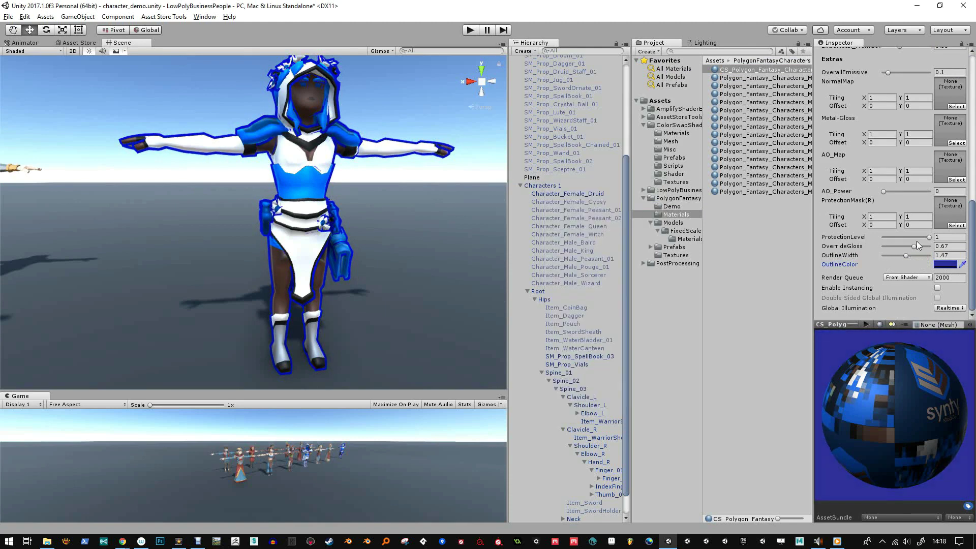
Review the material's color-swap properties, then open its shader in the shader editor and examine the node graph.
scroll(912, 269, up, 10)
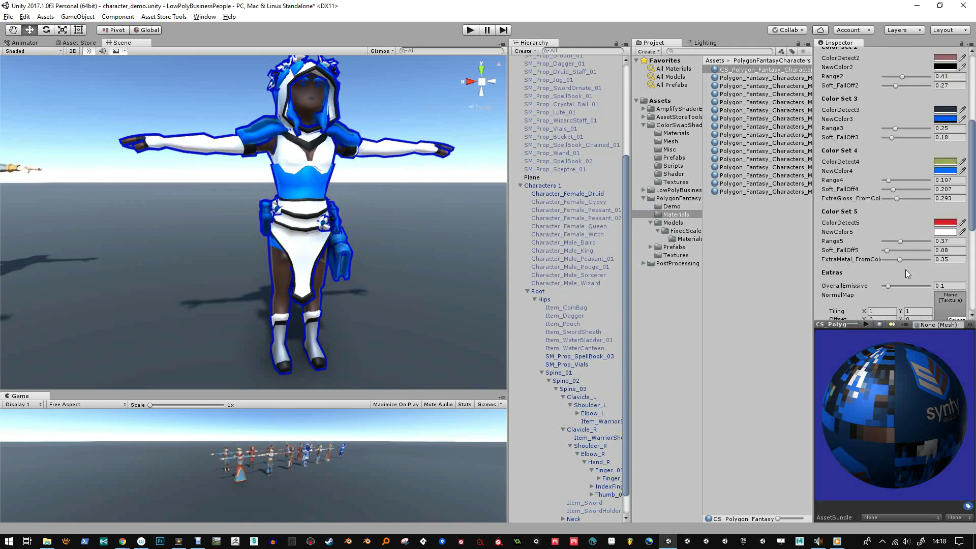
scroll(907, 274, down, 10)
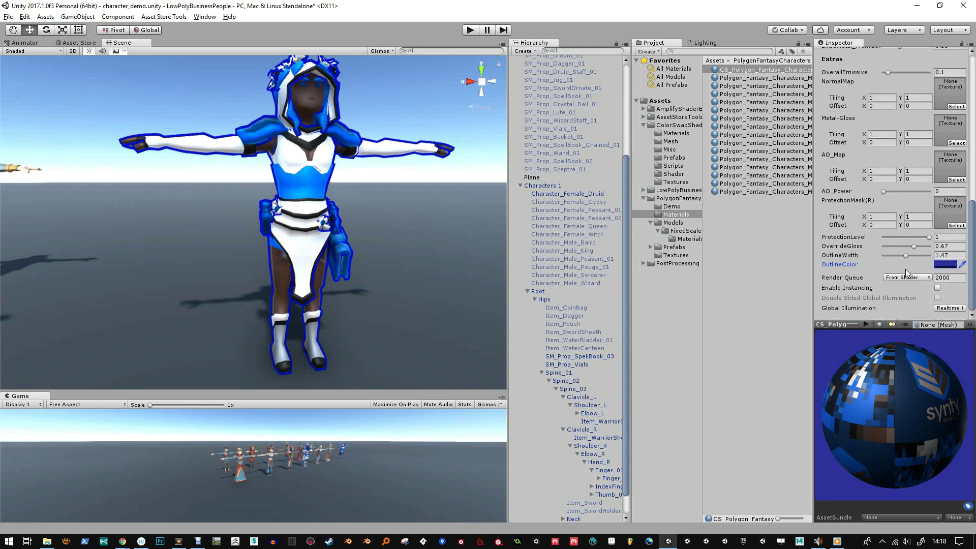
scroll(859, 265, up, 15)
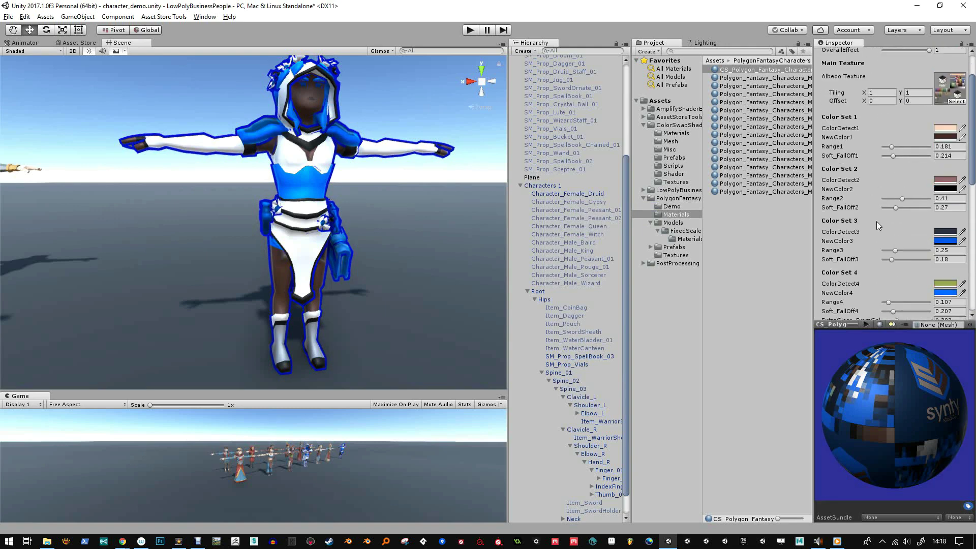
click(864, 79)
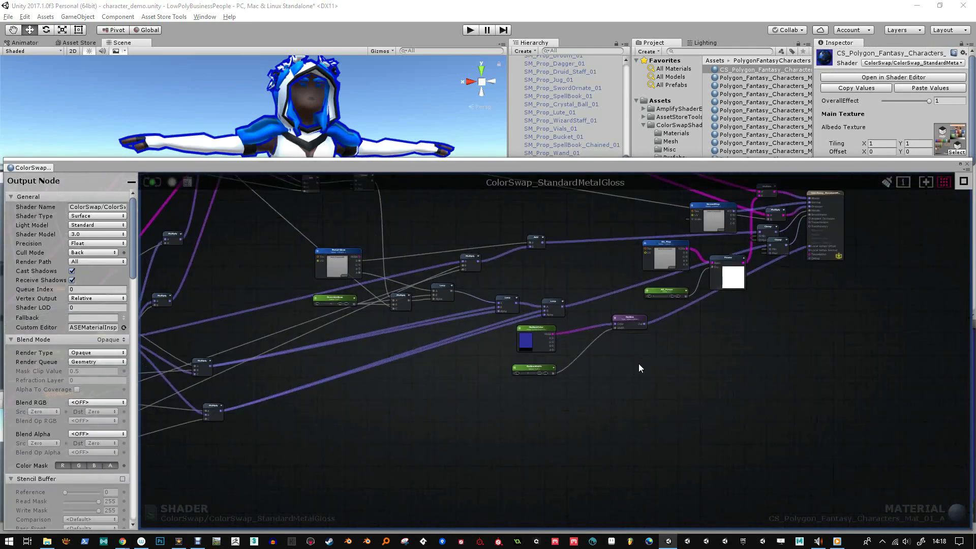
scroll(638, 364, down, 3)
middle_drag(669, 350, 642, 416)
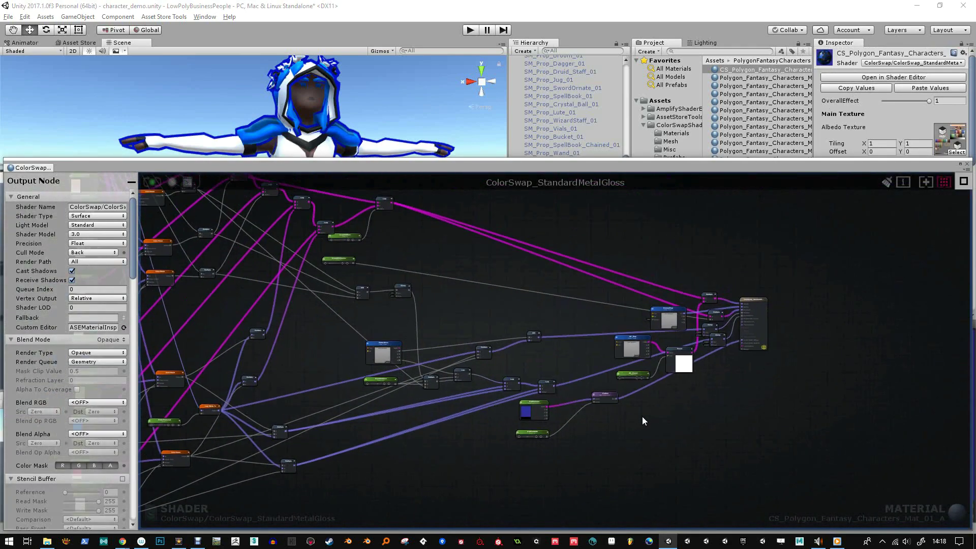
middle_drag(512, 273, 475, 303)
scroll(618, 350, up, 3)
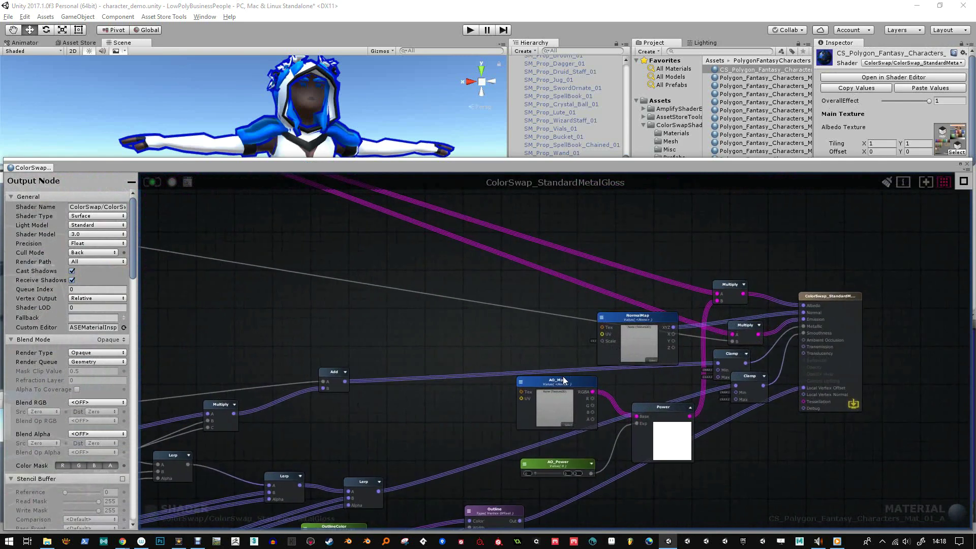
Move the NormalMap and output nodes apart in the shader graph and close the shader editor.
click(538, 379)
drag(642, 319, 596, 303)
right_drag(792, 338, 560, 316)
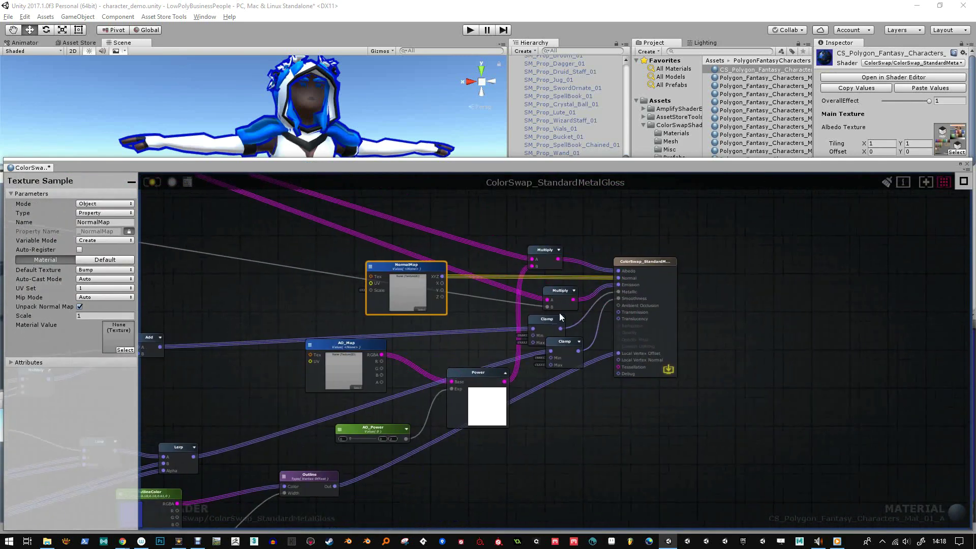
drag(643, 264, 843, 286)
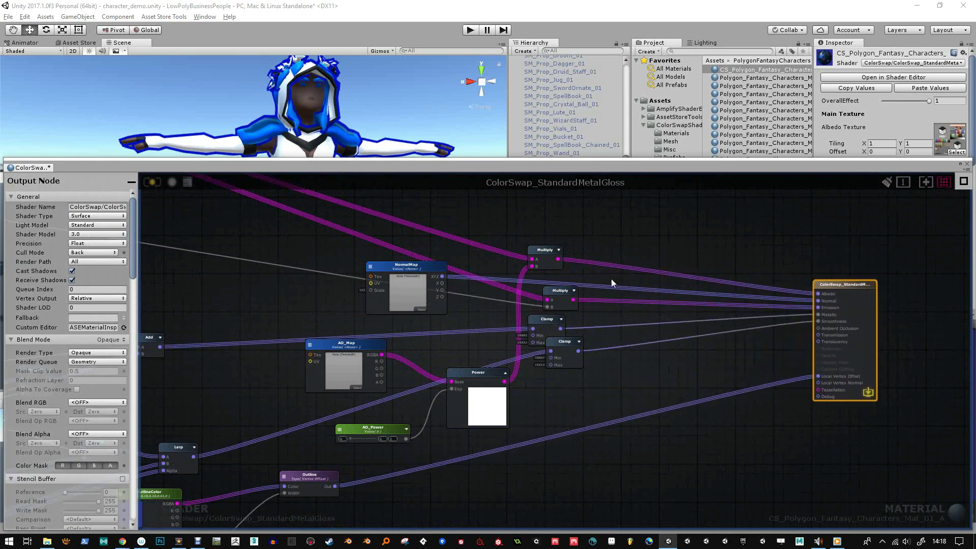
click(968, 164)
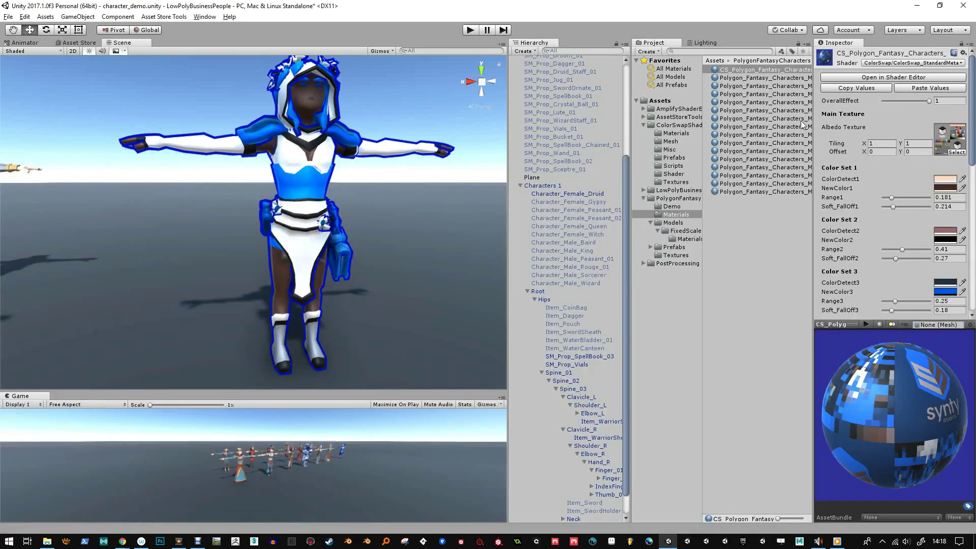
Import the colorSwapShaderOnly package from the Desktop into the ColorSwapShader folder, including its ColorSwap_Standard_MetalGloss shader.
click(687, 199)
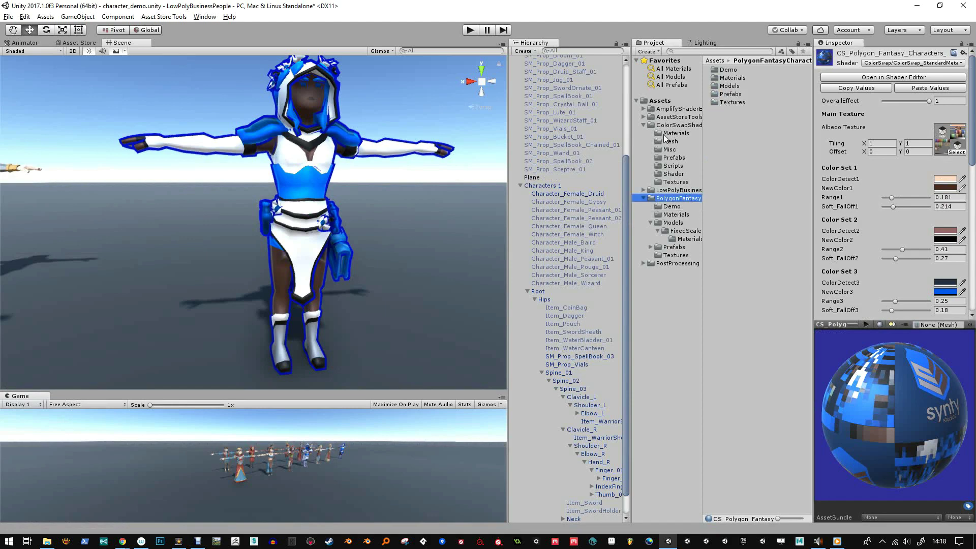
click(676, 125)
right_click(727, 202)
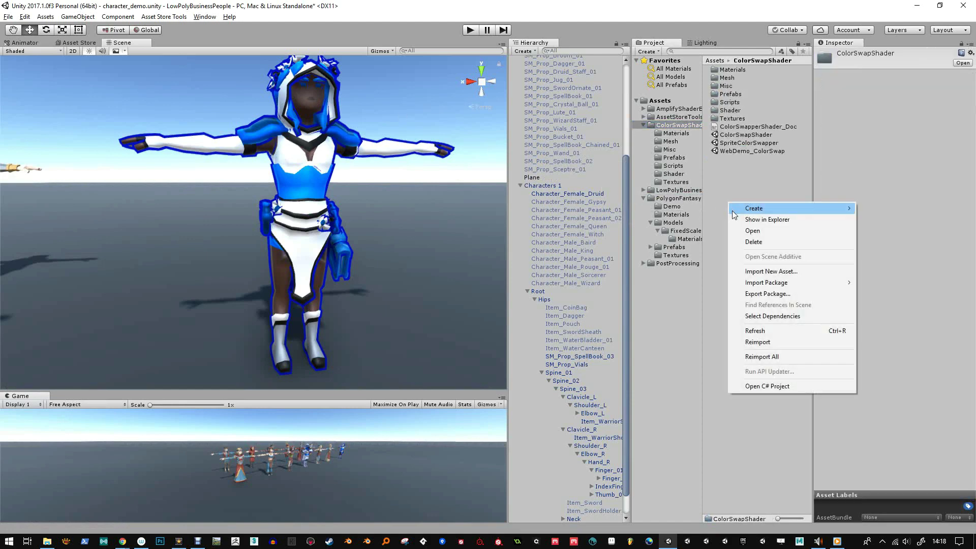
mouse_move(796, 287)
click(895, 282)
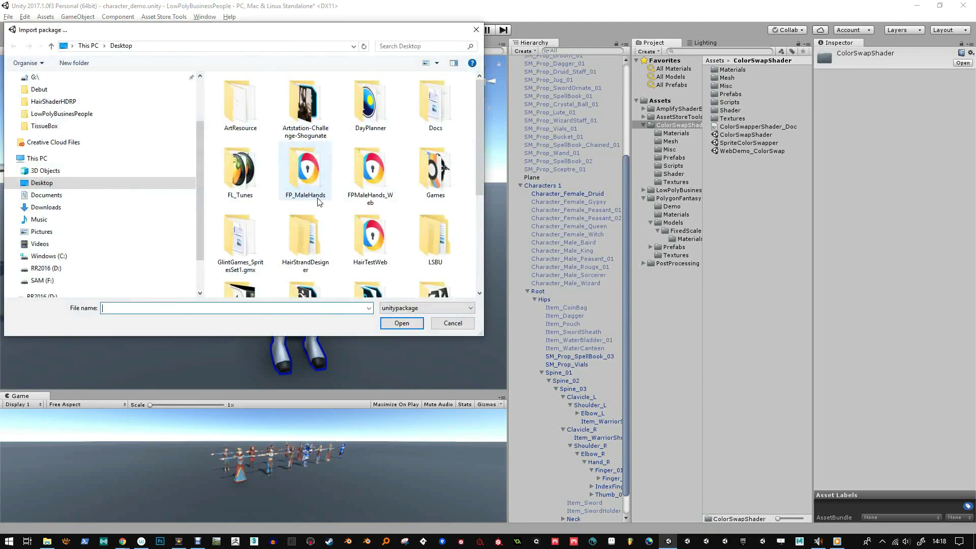
scroll(481, 170, down, 5)
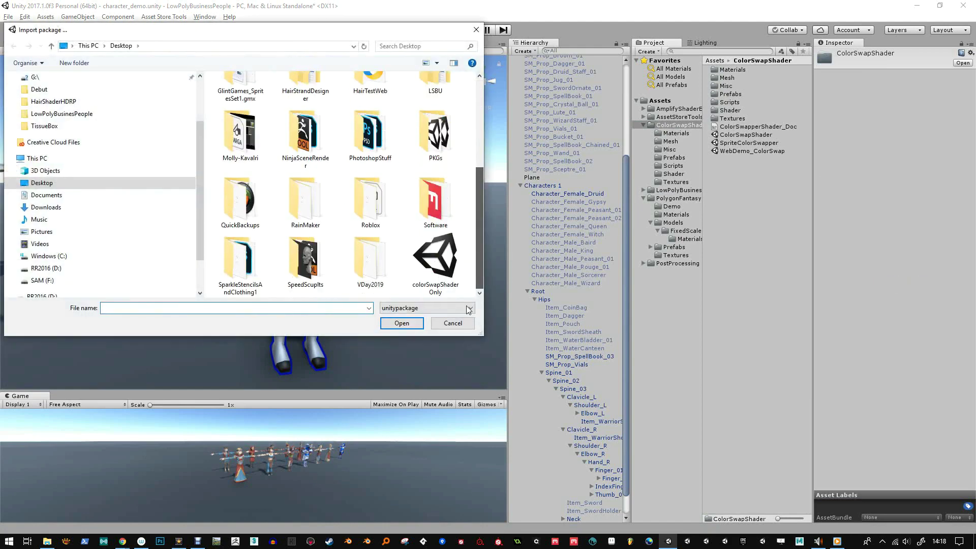
double_click(440, 272)
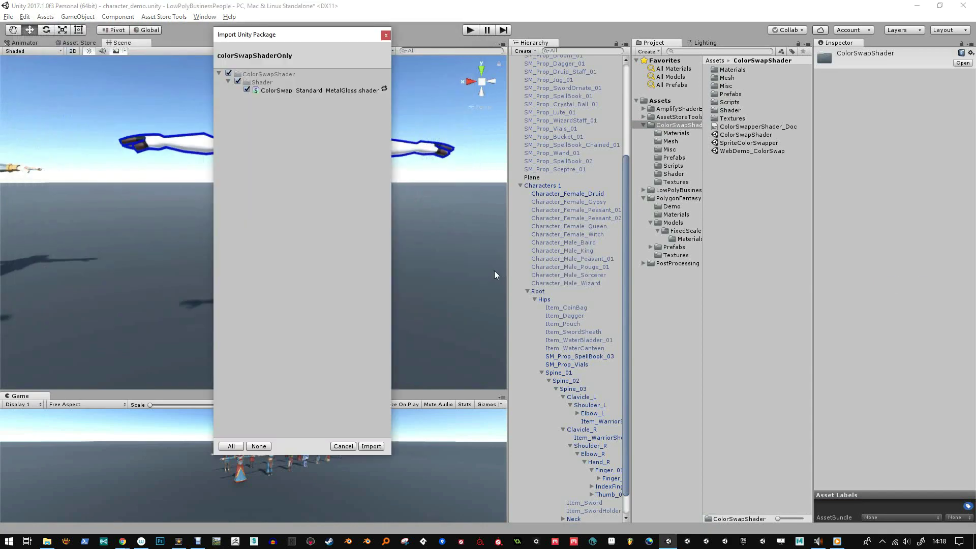
click(371, 446)
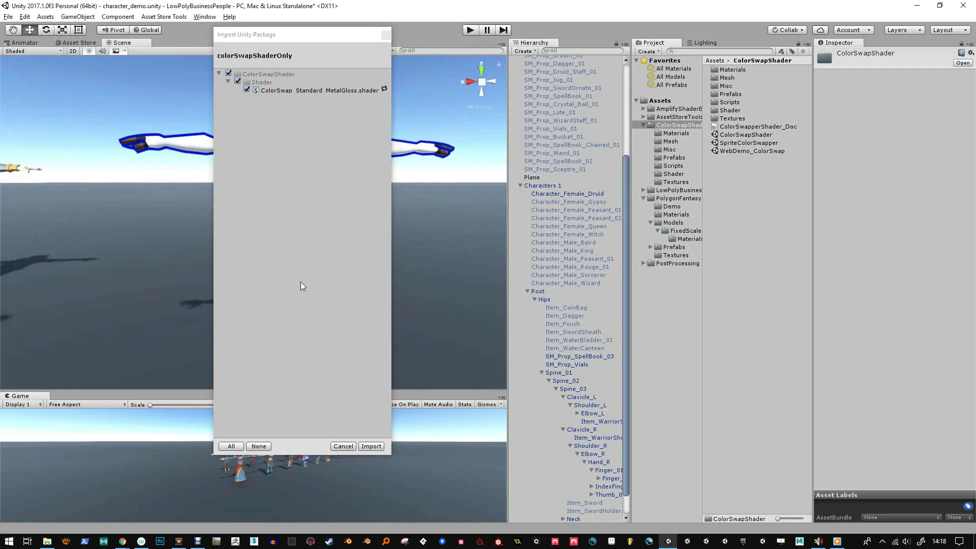
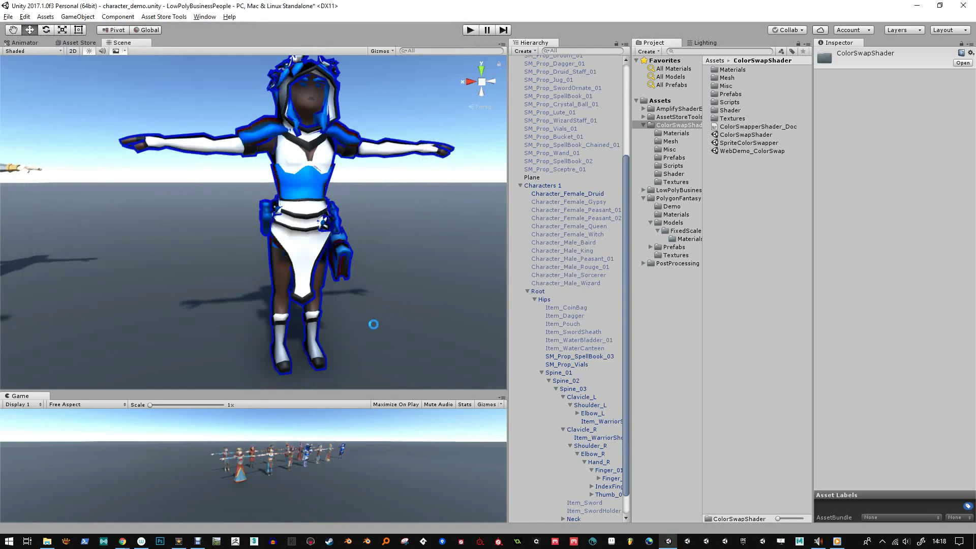
Select the CS_Polygon_Fantasy_Characters material, set its FresnelColor_Amount(A) to the pale pink FFE1E1A2 and reduce its FresnelScale to 2.8.
click(312, 177)
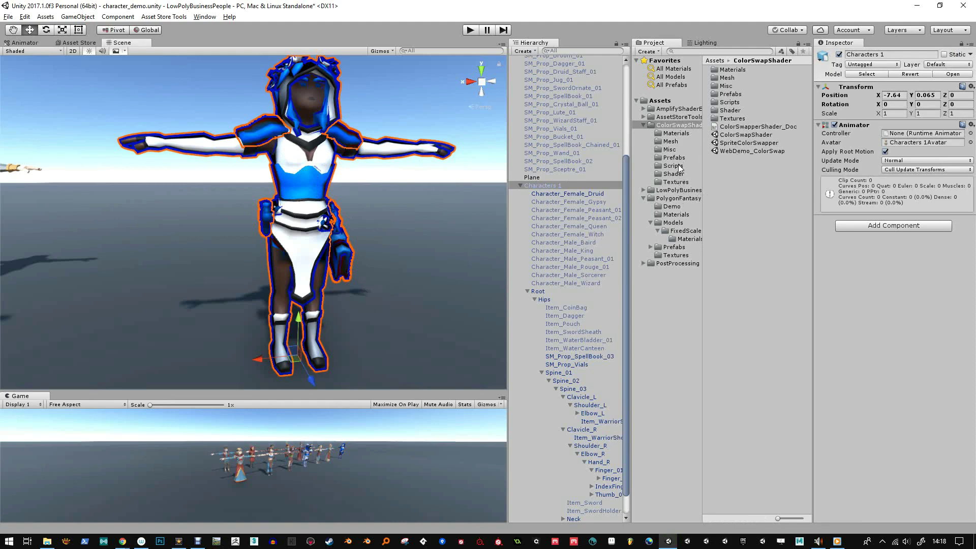
click(676, 133)
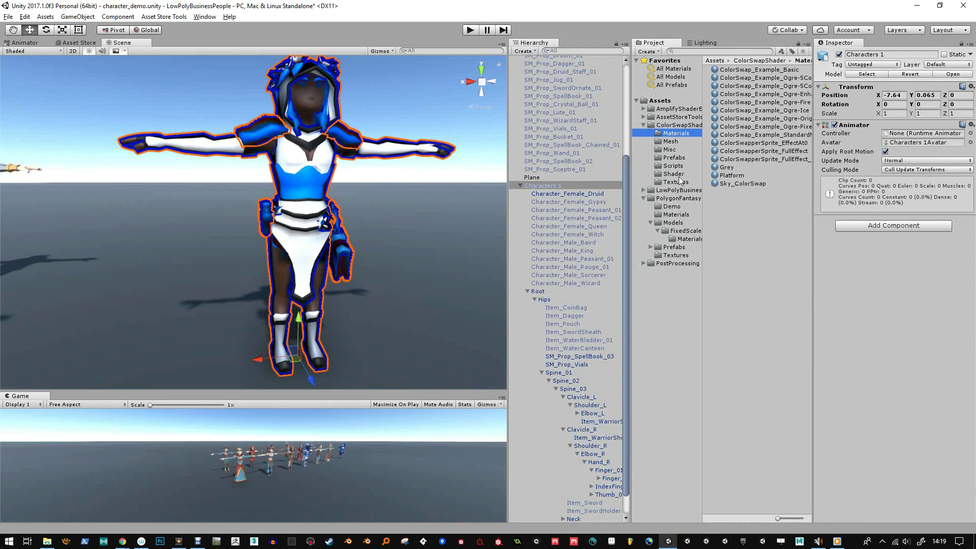
click(687, 215)
click(743, 70)
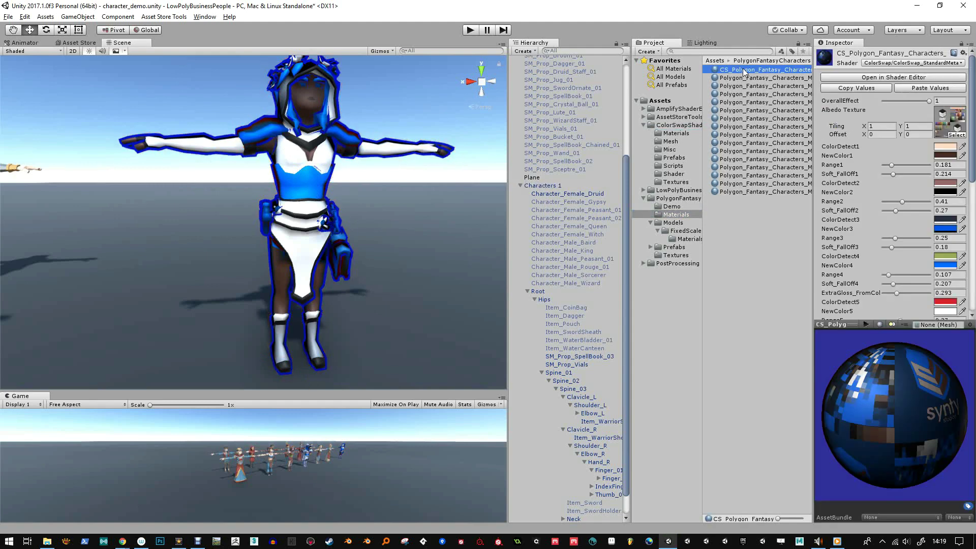
scroll(881, 275, down, 10)
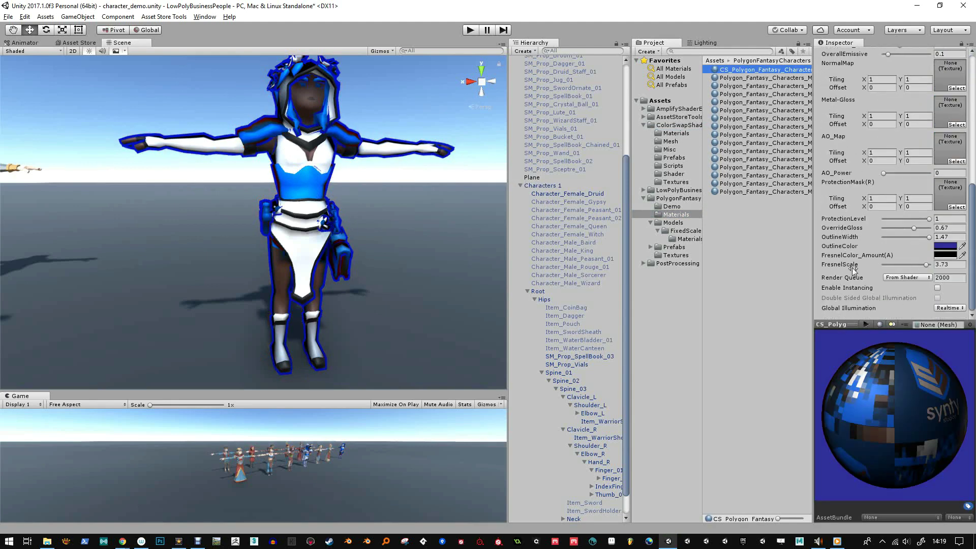
click(944, 255)
click(571, 236)
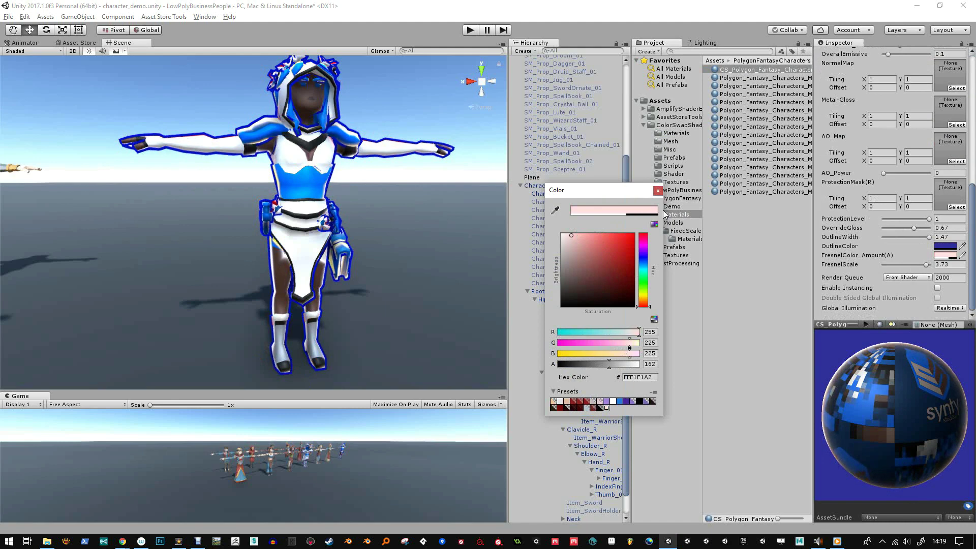
click(658, 190)
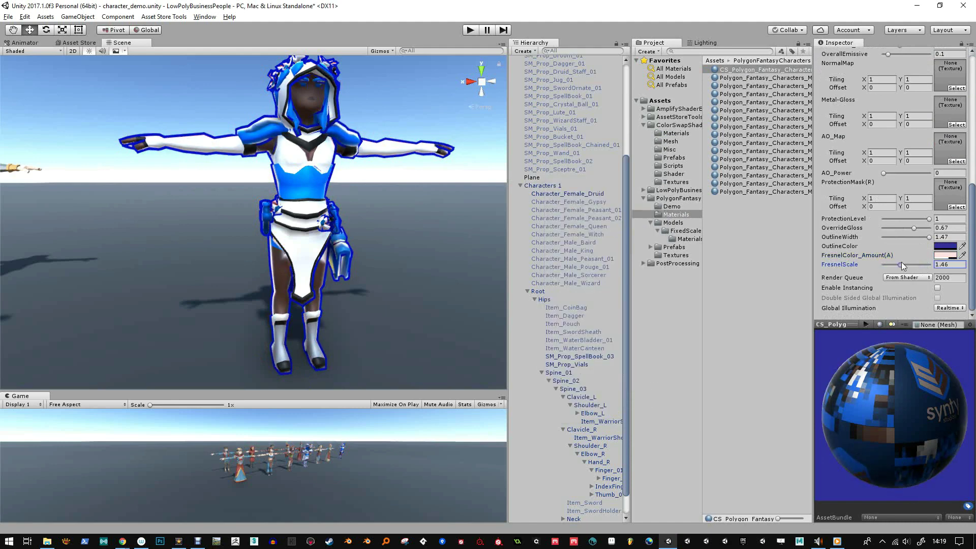
drag(925, 265, 862, 266)
Open the material's shader in the shader editor, set the FresnelScale node's Max to 10 and close the editor.
scroll(903, 84, up, 15)
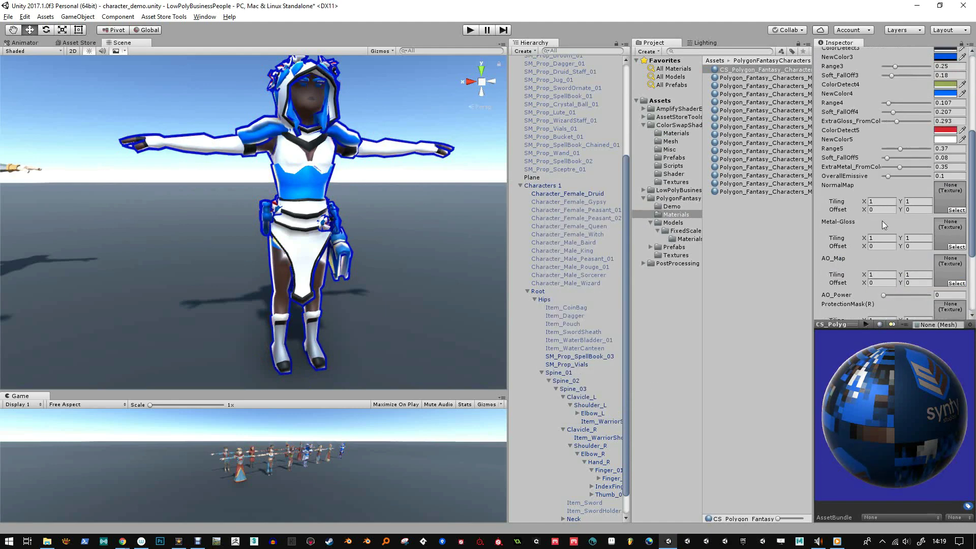
click(904, 78)
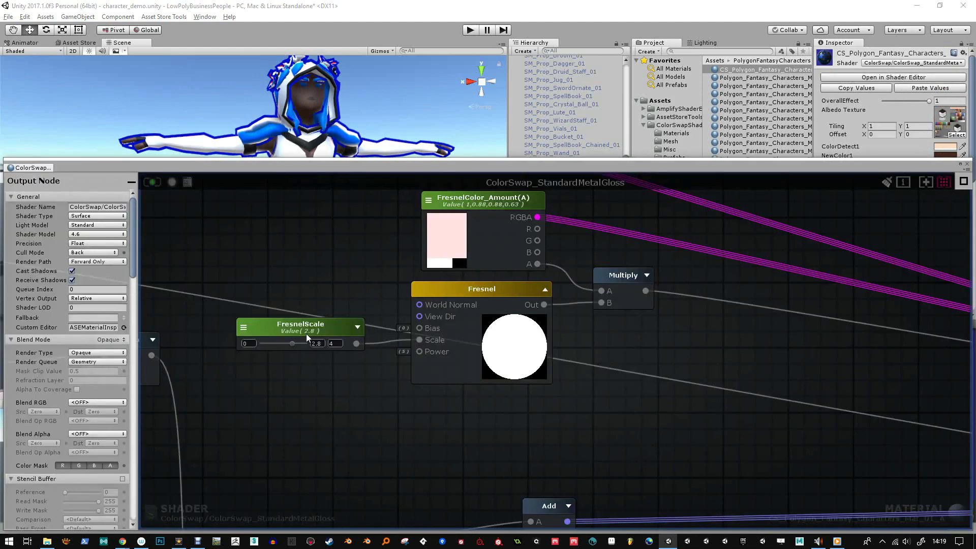
click(306, 333)
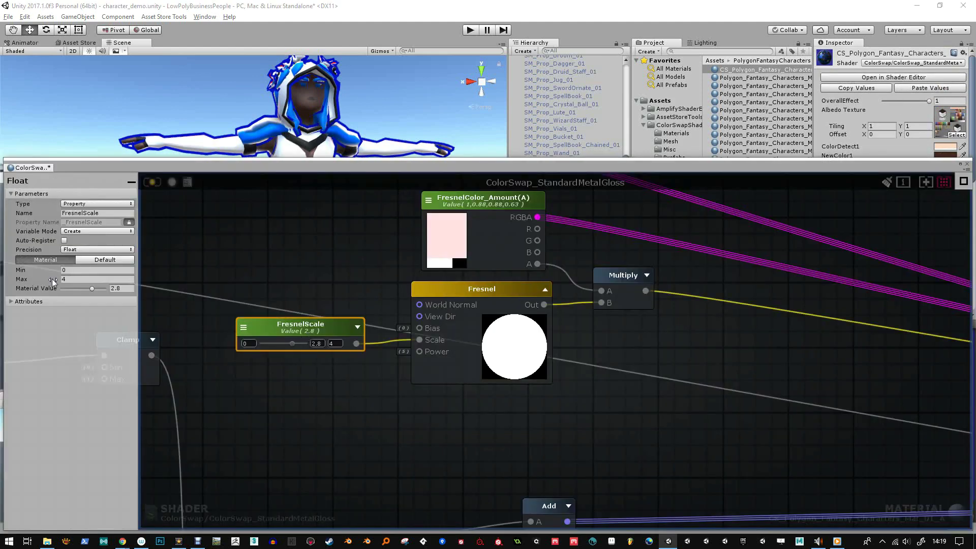
click(81, 279)
text(10)
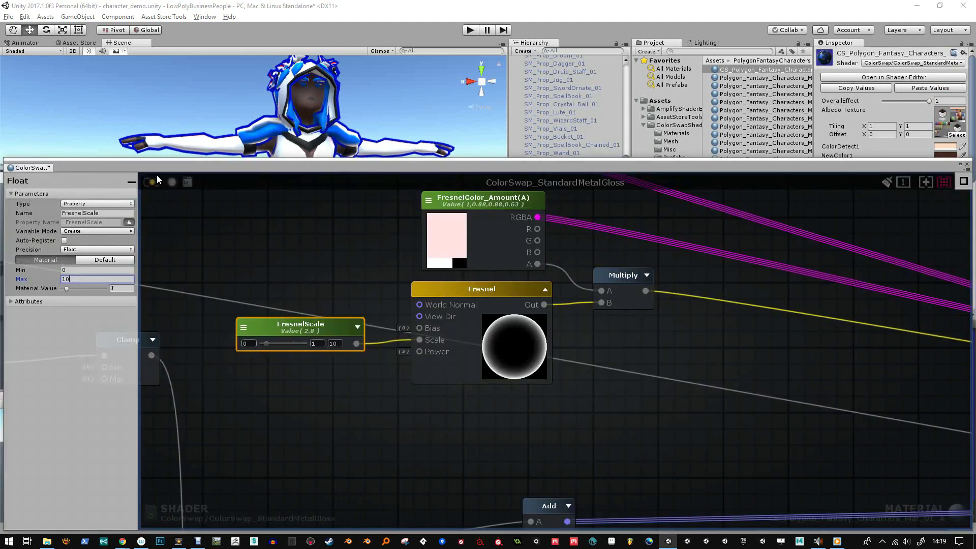
click(967, 165)
Raise the material's FresnelScale to 10 and inspect the druid's rim effect from a higher angle.
scroll(909, 292, down, 10)
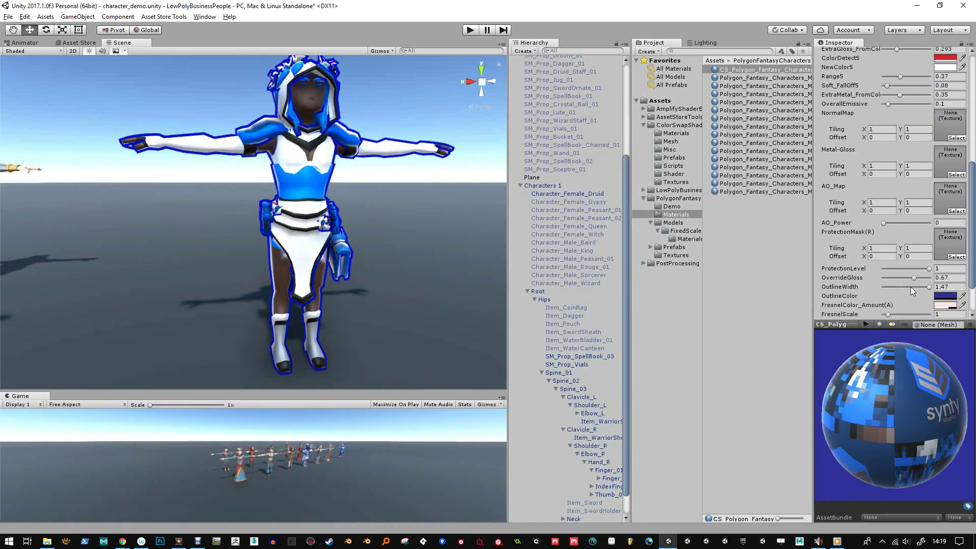
drag(896, 265, 944, 263)
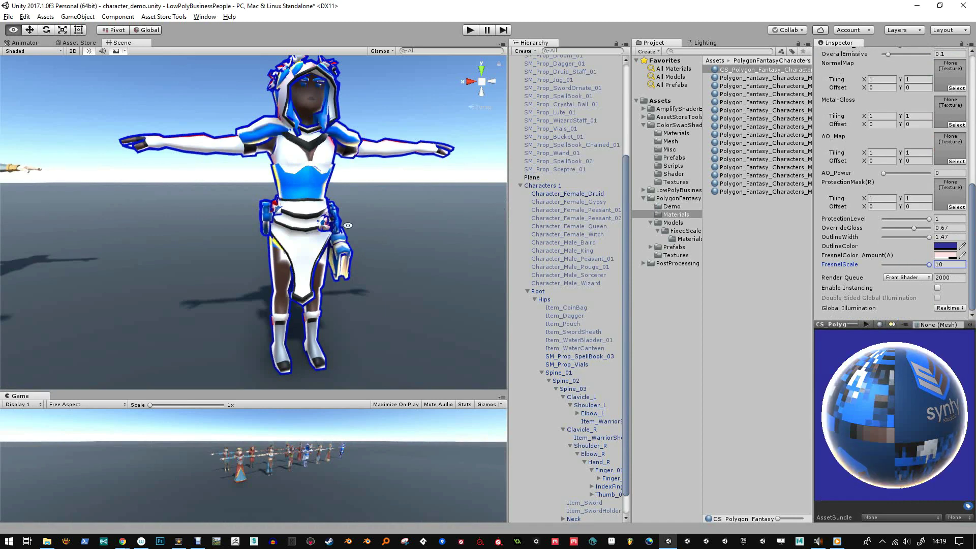
alt+drag(349, 225, 368, 290)
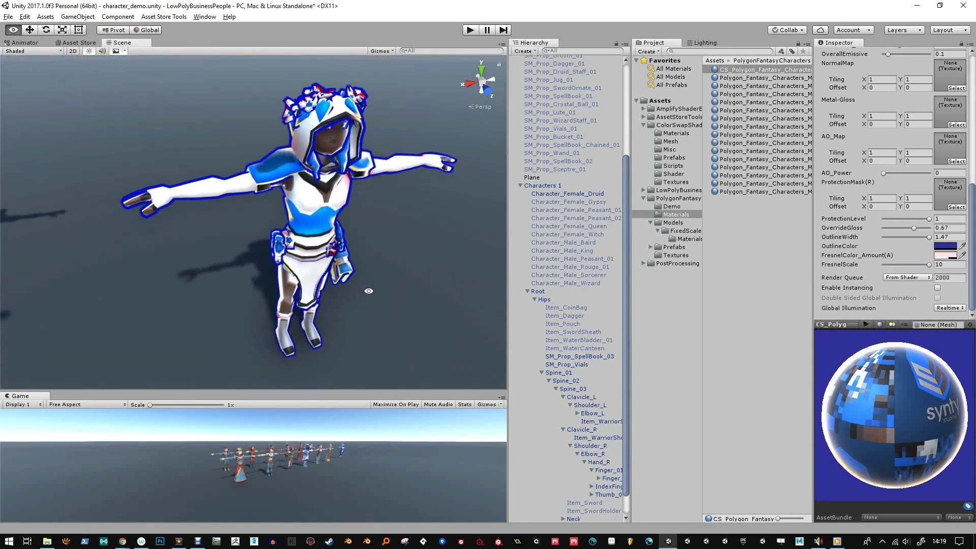
Reopen the shader graph, select the Fresnel node and lower the value of the FresnelScale node feeding it.
scroll(920, 152, up, 10)
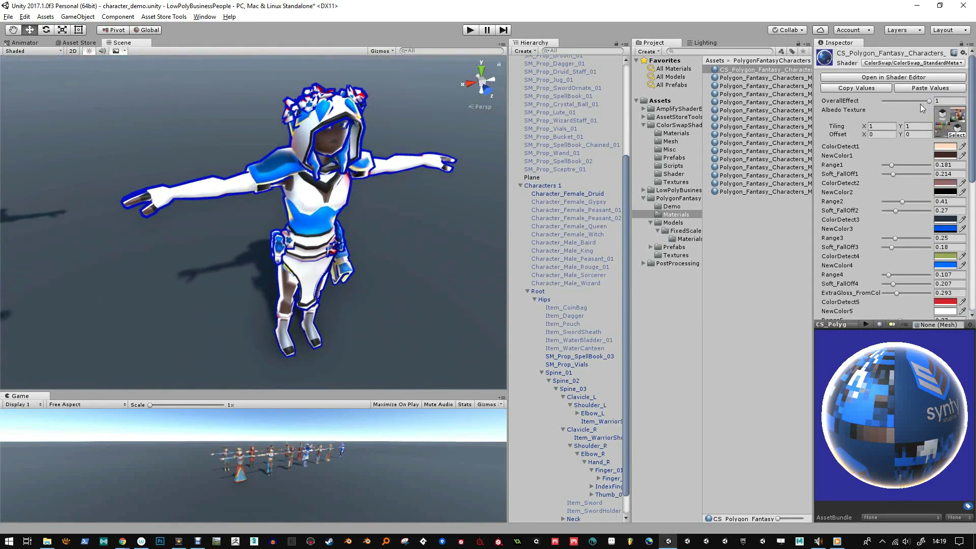
click(912, 78)
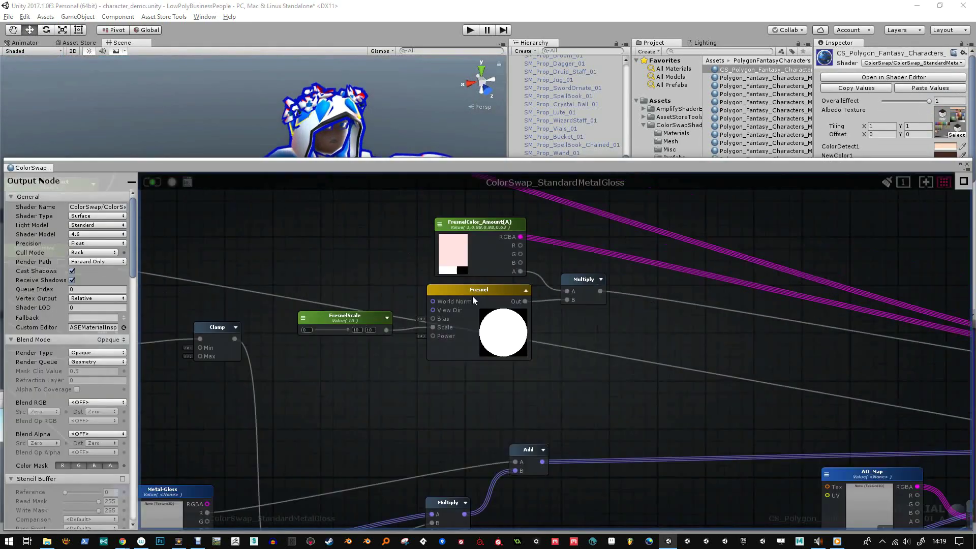
scroll(551, 340, up, 6)
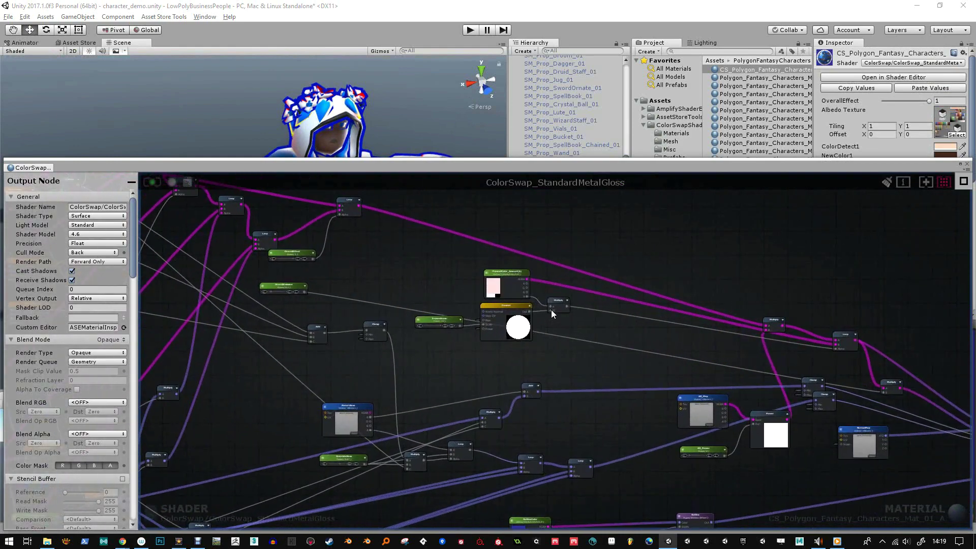
click(513, 308)
scroll(425, 335, up, 3)
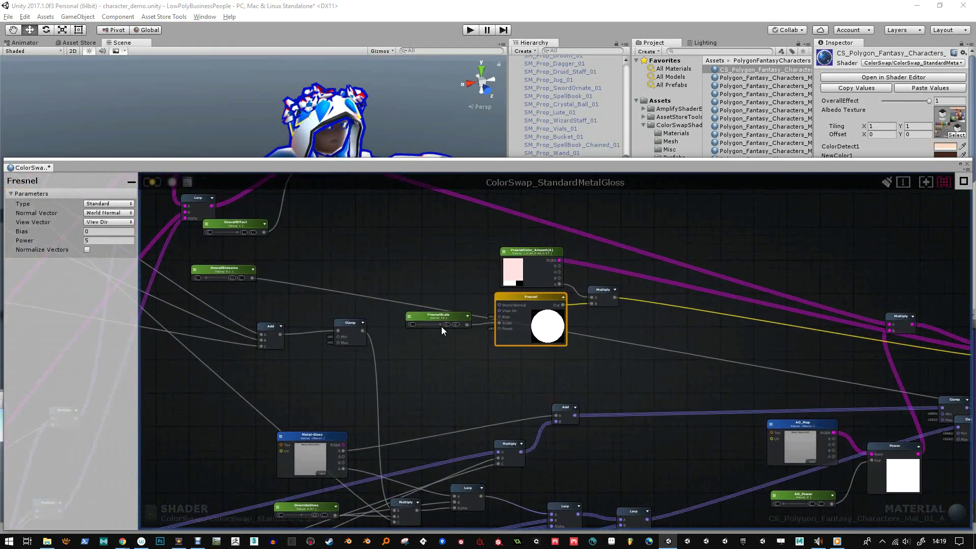
drag(428, 324, 422, 323)
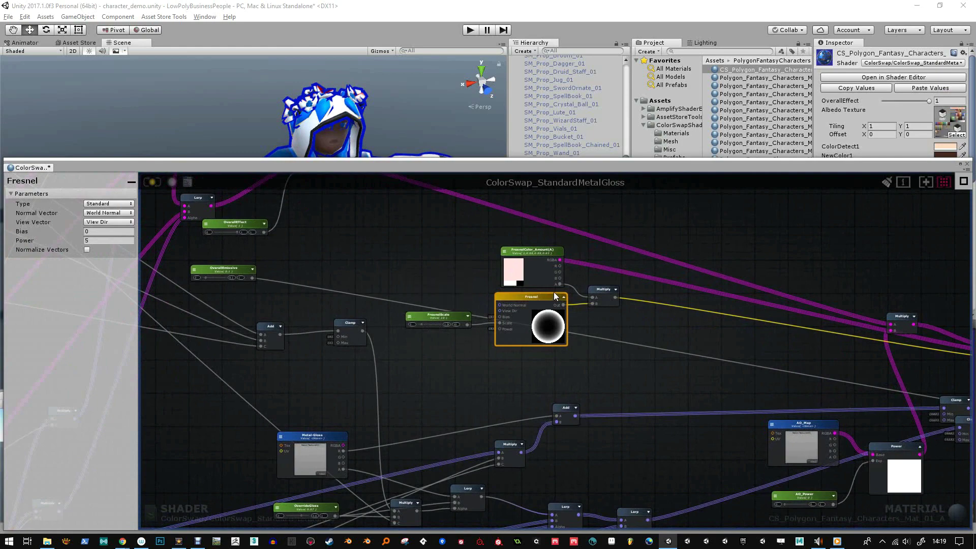
Trace the Fresnel branch towards the output and move the OverallEmissive node beside the Multiply node that feeds Emission.
middle_drag(624, 296, 593, 293)
scroll(603, 301, down, 2)
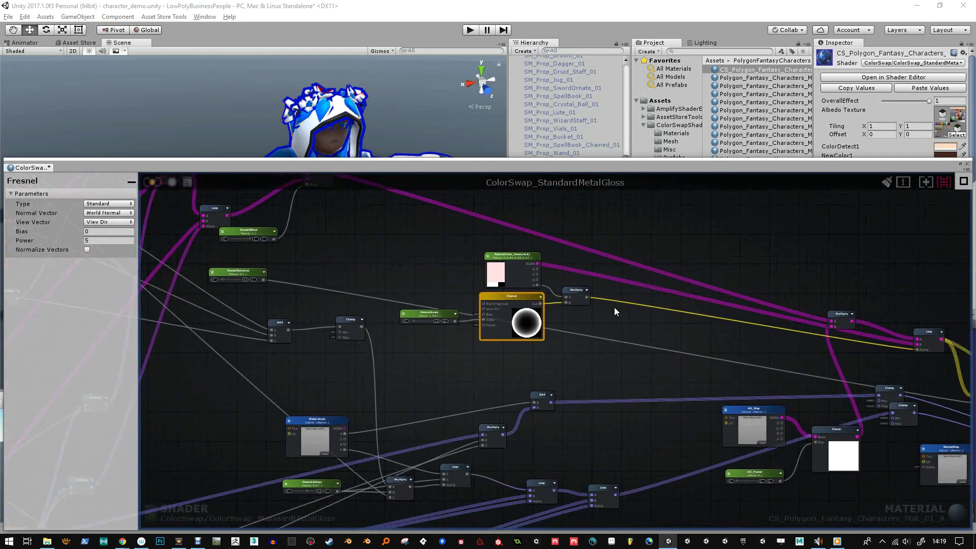
middle_drag(667, 327, 613, 331)
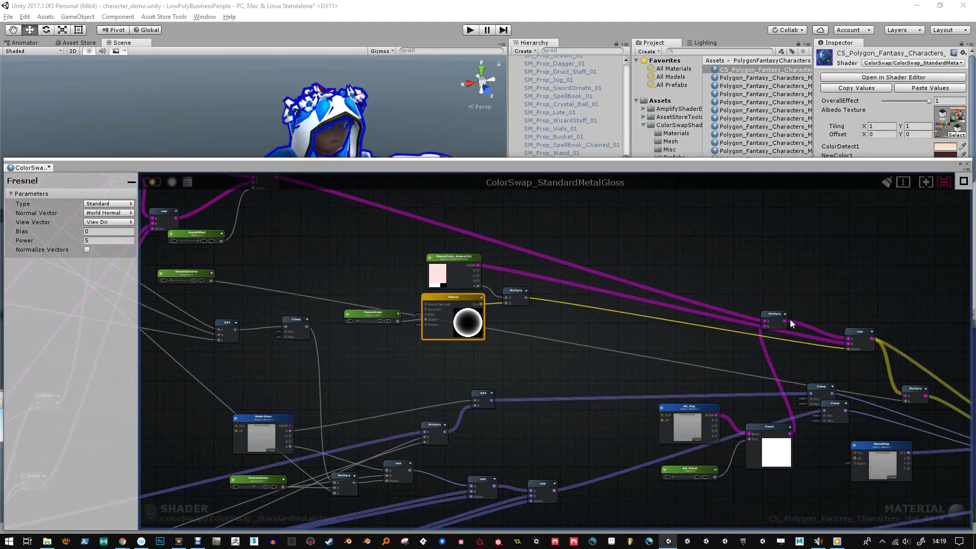
middle_drag(852, 319, 740, 282)
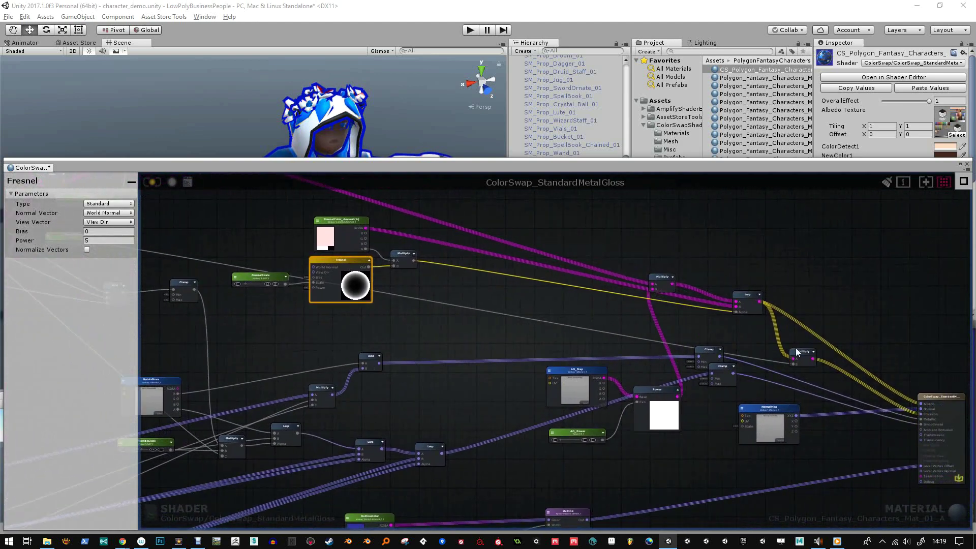
mouse_move(798, 351)
mouse_down()
mouse_move(800, 339)
mouse_move(791, 349)
mouse_up()
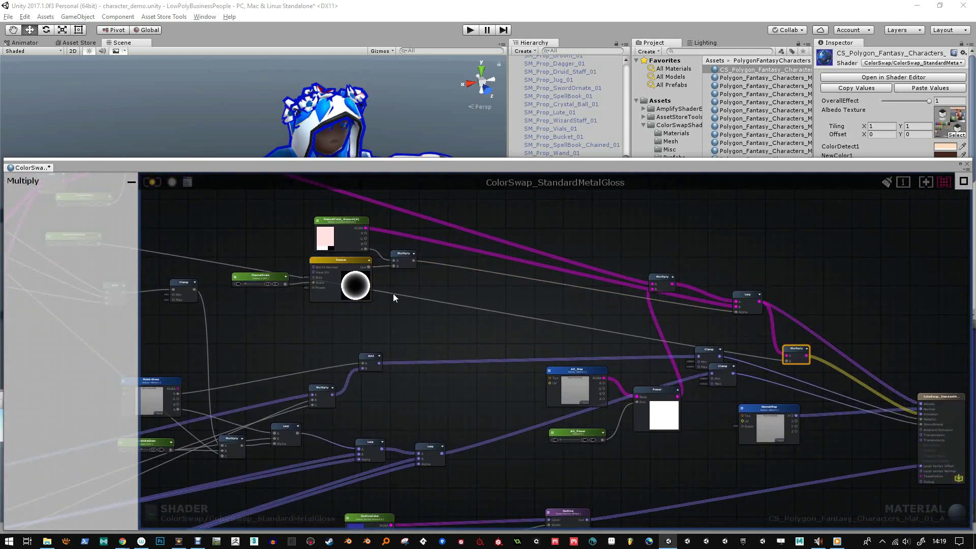
scroll(389, 297, down, 2)
middle_drag(374, 308, 510, 334)
drag(270, 273, 756, 346)
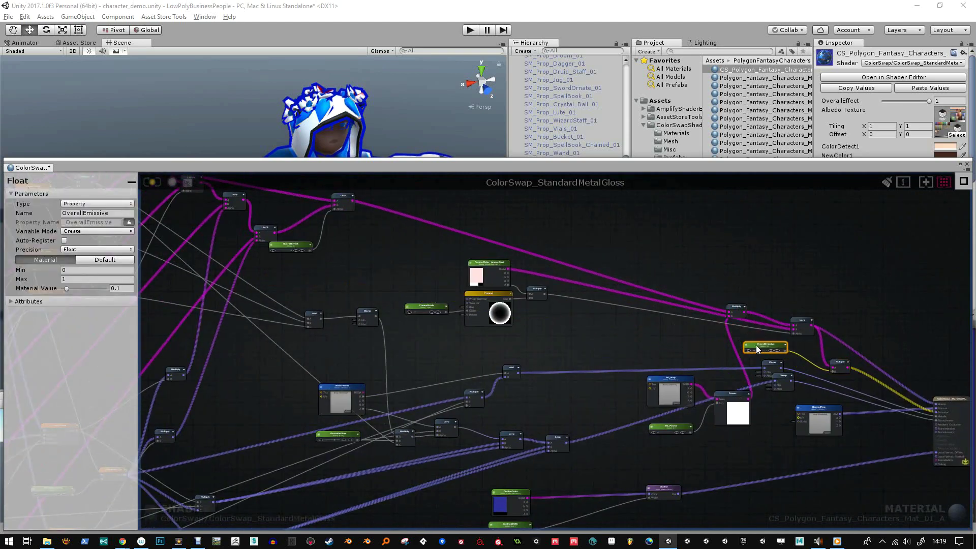
Add a Clamp node near the output node and connect the final Lerp's output to its input.
scroll(707, 323, up, 5)
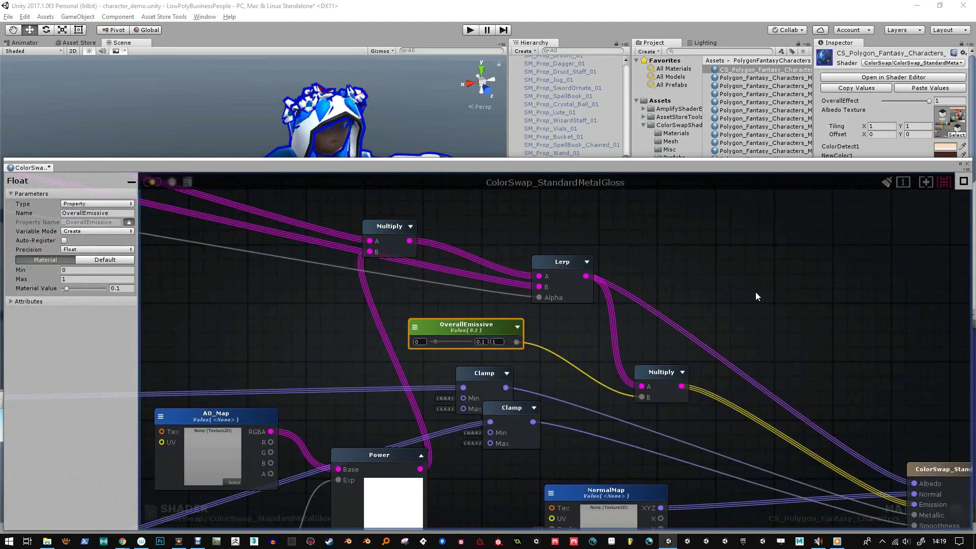
right_click(756, 293)
text(clam)
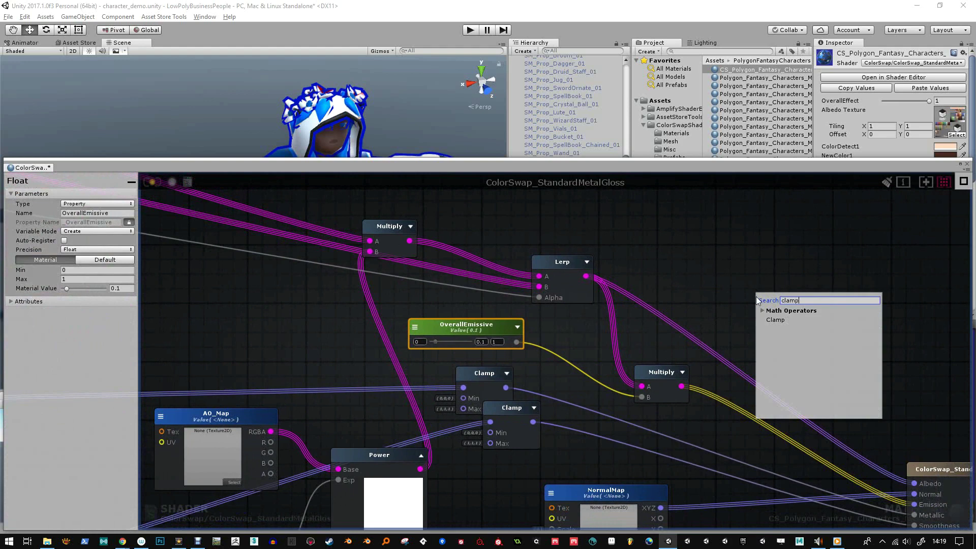
text(p)
click(775, 320)
drag(590, 278, 762, 313)
Set the new Clamp node's Max color to white and connect its output to the shader's Albedo input.
middle_drag(836, 354, 716, 314)
click(94, 213)
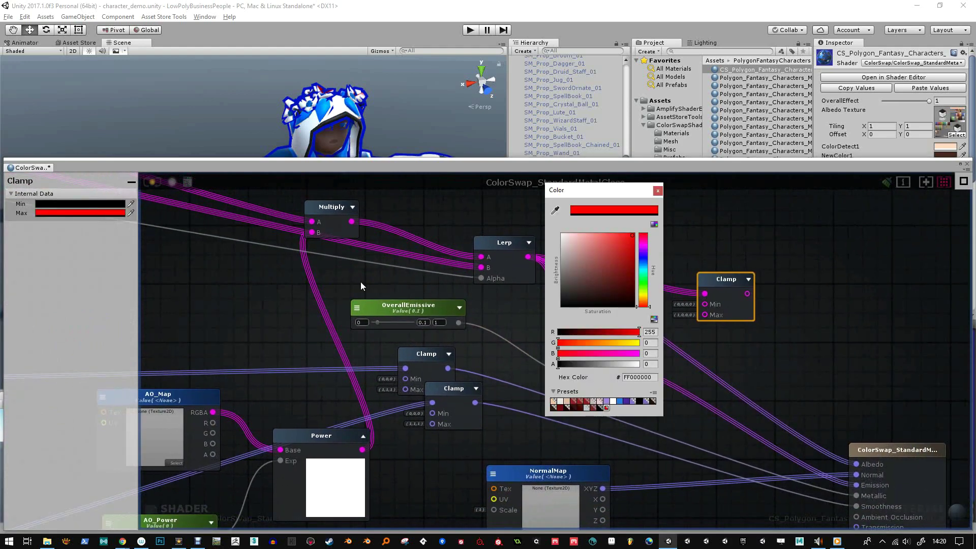
drag(624, 293, 550, 210)
click(658, 191)
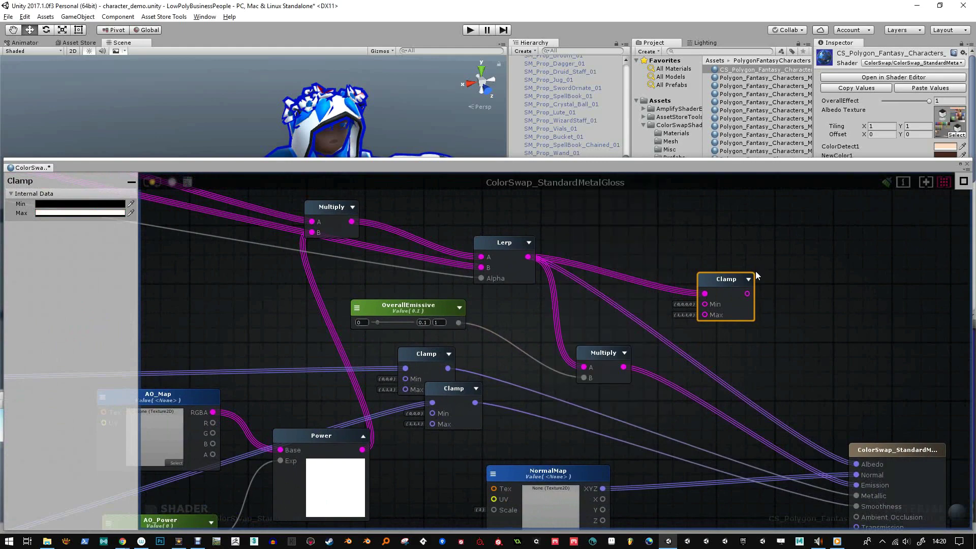
scroll(737, 324, down, 2)
drag(710, 274, 792, 406)
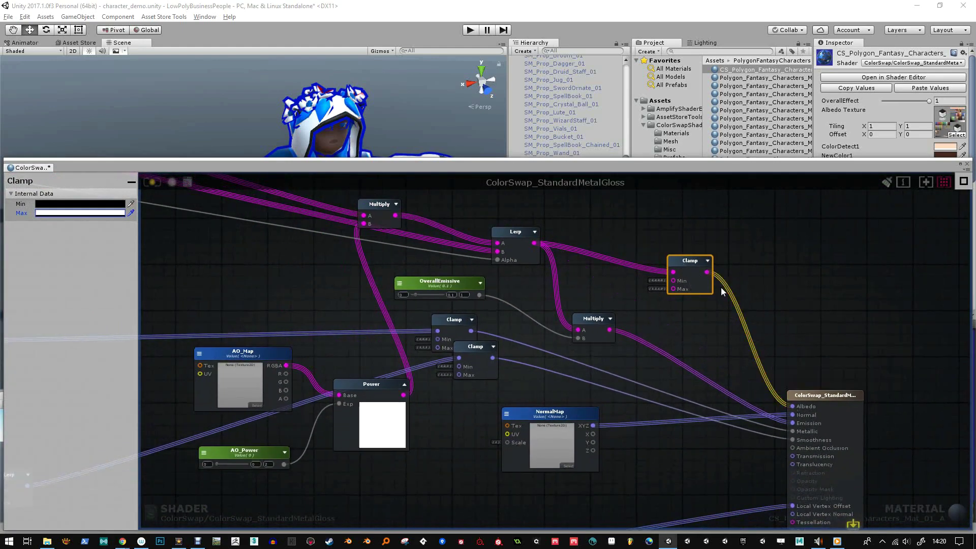
Duplicate the new Clamp node beside the lower Multiply node and wire it between that Multiply's output and the shader's Emission input.
click(710, 247)
click(693, 260)
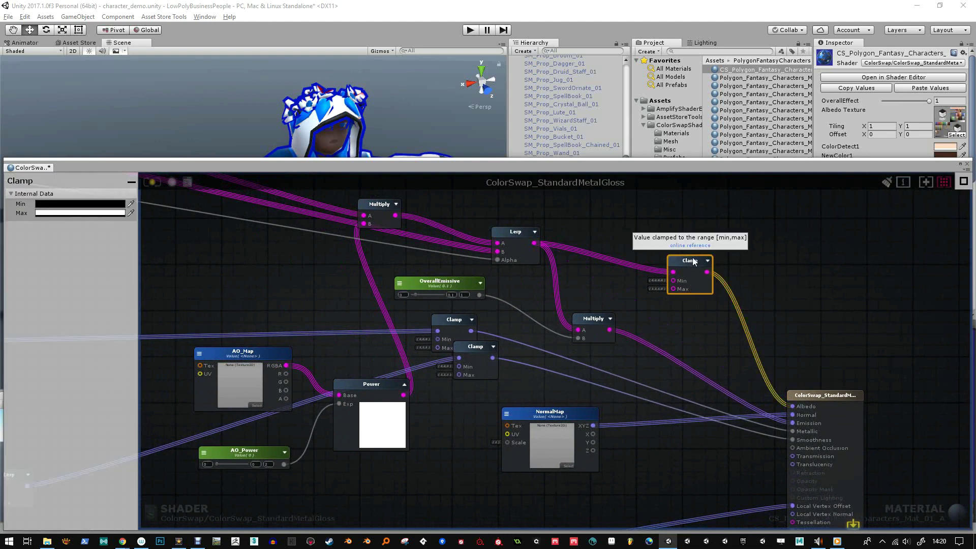
key(ctrl+d)
drag(708, 272, 679, 352)
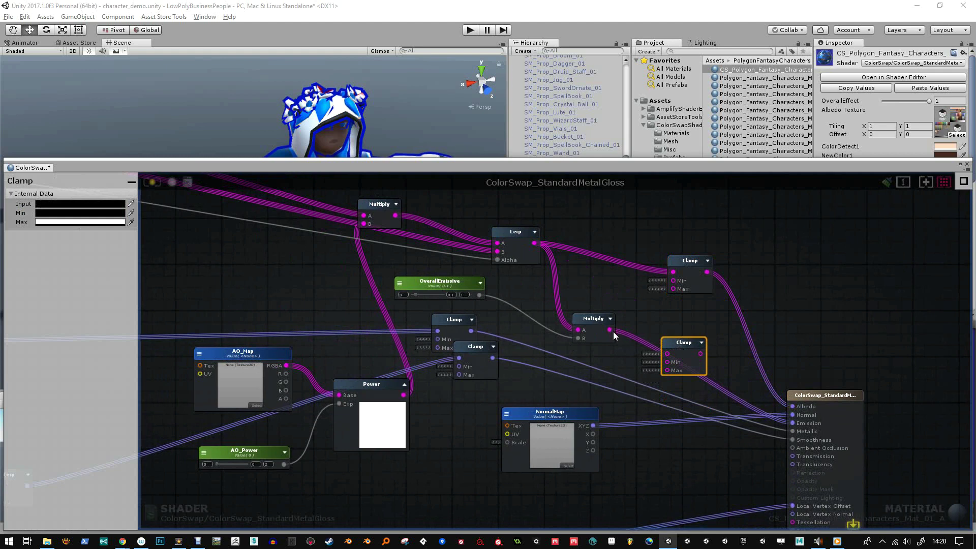
drag(613, 332, 792, 422)
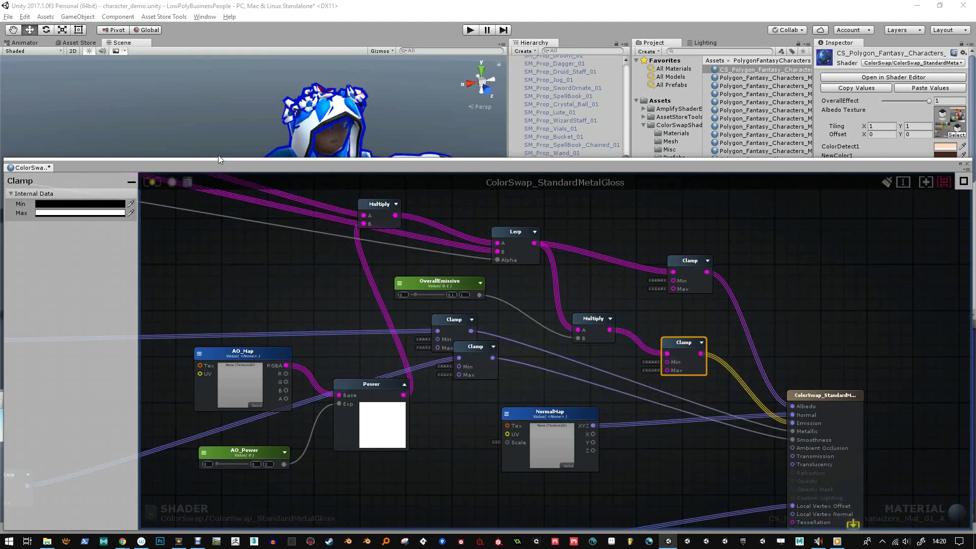
Compile and save the shader graph, check the druid in the scene and close the shader editor window.
click(154, 182)
drag(236, 167, 291, 278)
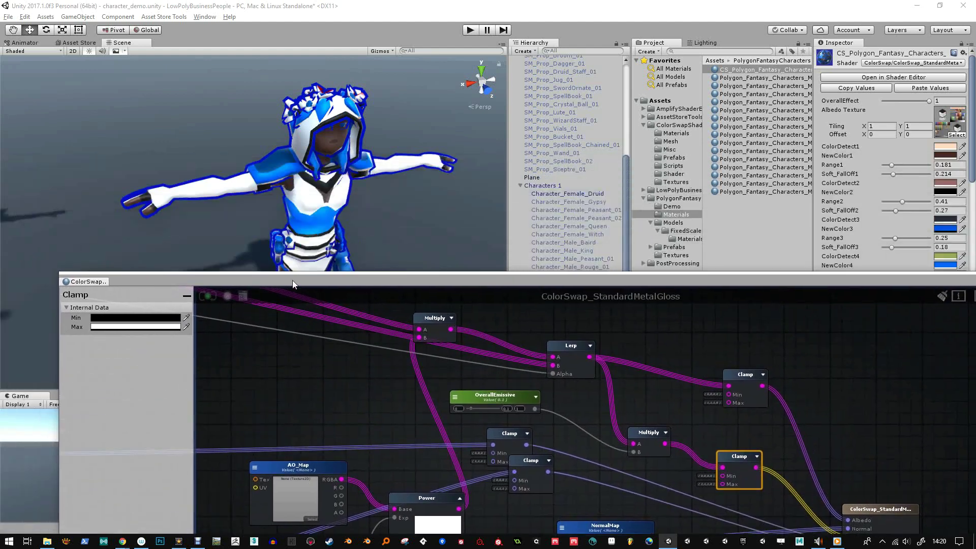
alt+drag(284, 235, 348, 193)
middle_drag(362, 229, 346, 180)
alt+drag(345, 180, 391, 199)
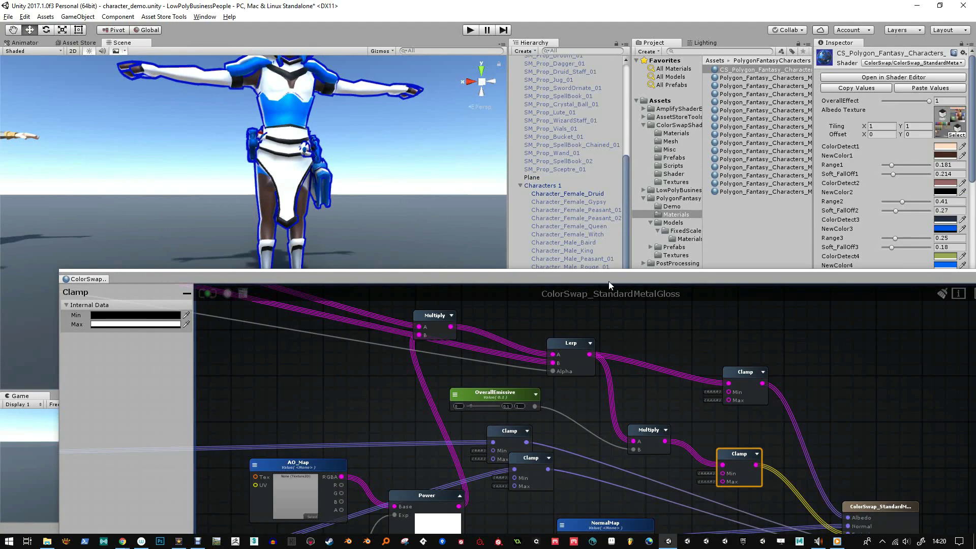
drag(615, 283, 283, 316)
click(690, 308)
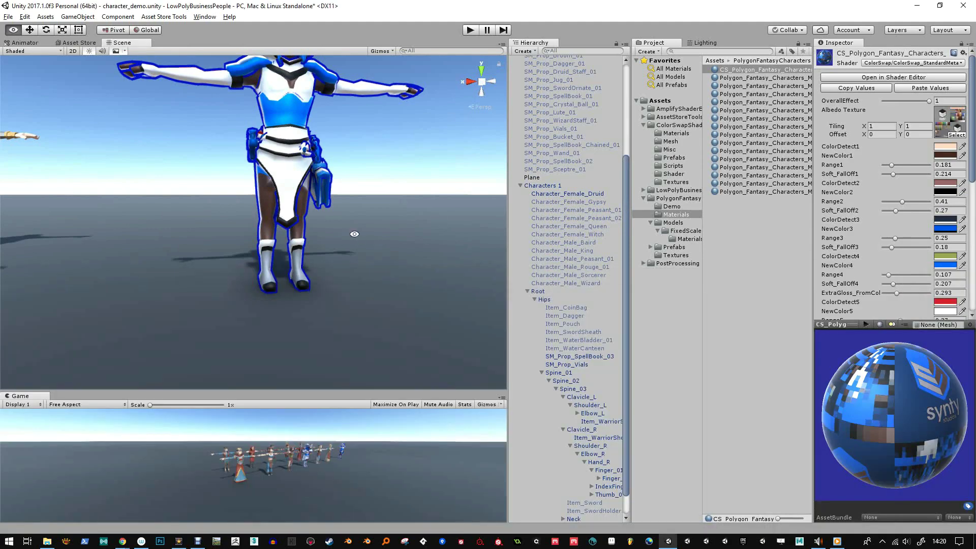
Locate the druid's source mesh, set the Characters 1 model's import Smoothing Angle to 80 and apply the change.
alt+drag(353, 233, 361, 266)
scroll(271, 234, up, 3)
mouse_move(271, 234)
alt+mouse_down()
mouse_move(289, 207)
mouse_move(281, 228)
alt+mouse_up()
click(281, 225)
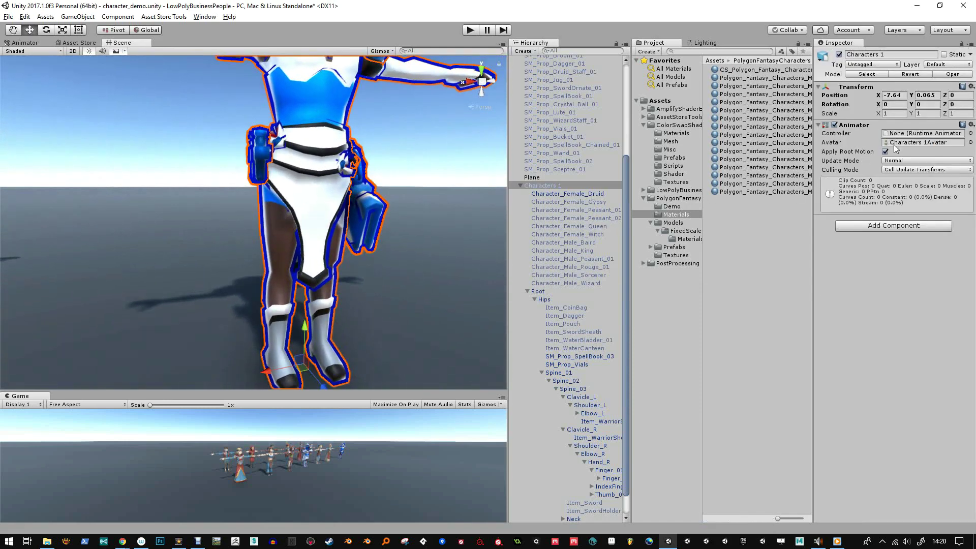
click(593, 197)
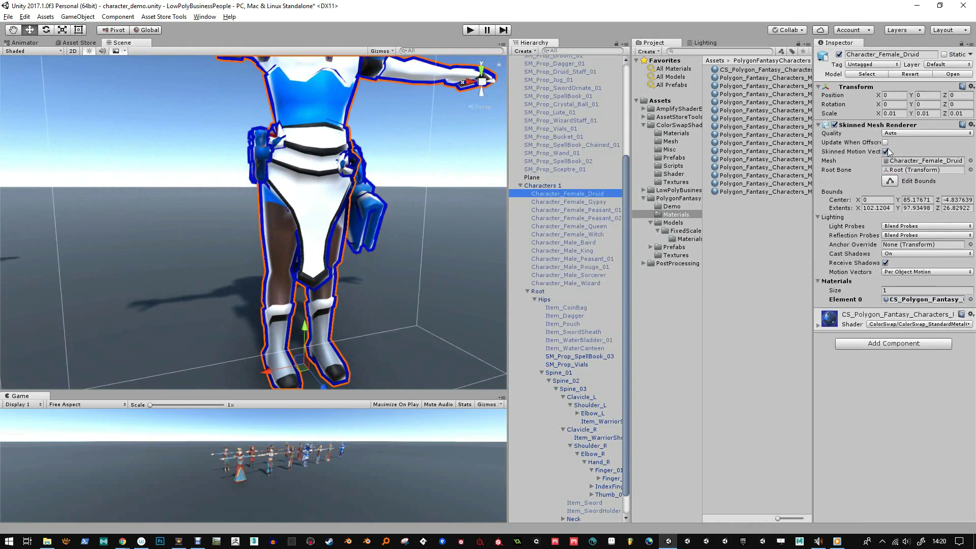
click(914, 161)
click(737, 86)
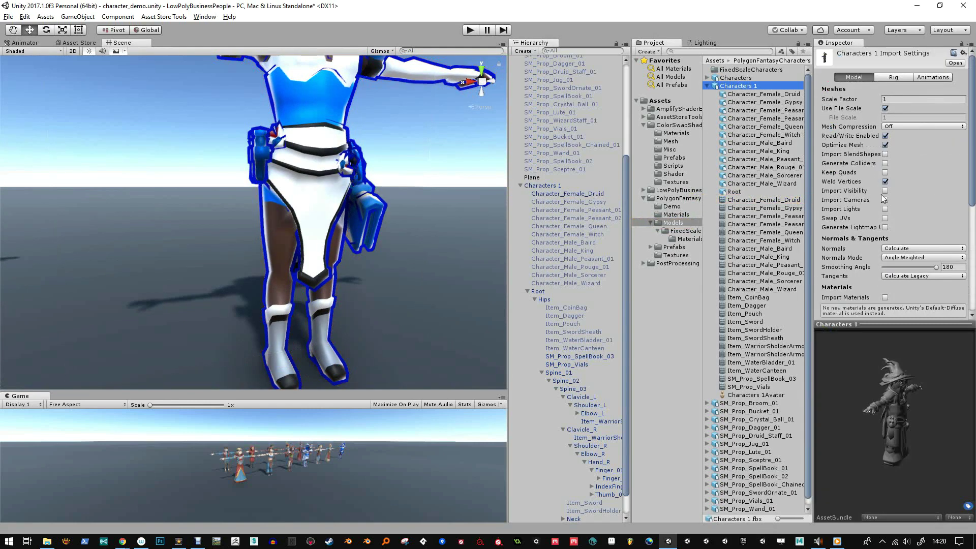
click(936, 268)
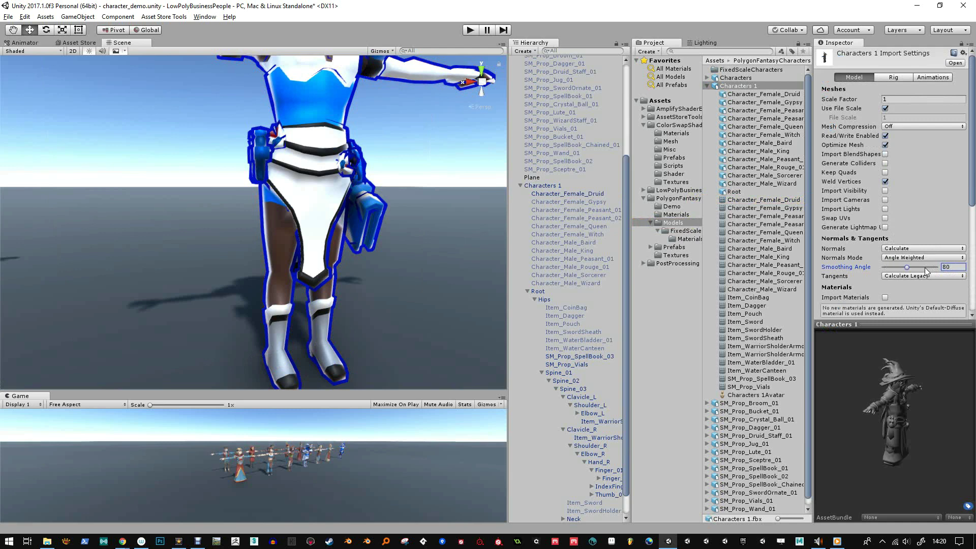
scroll(903, 209, down, 5)
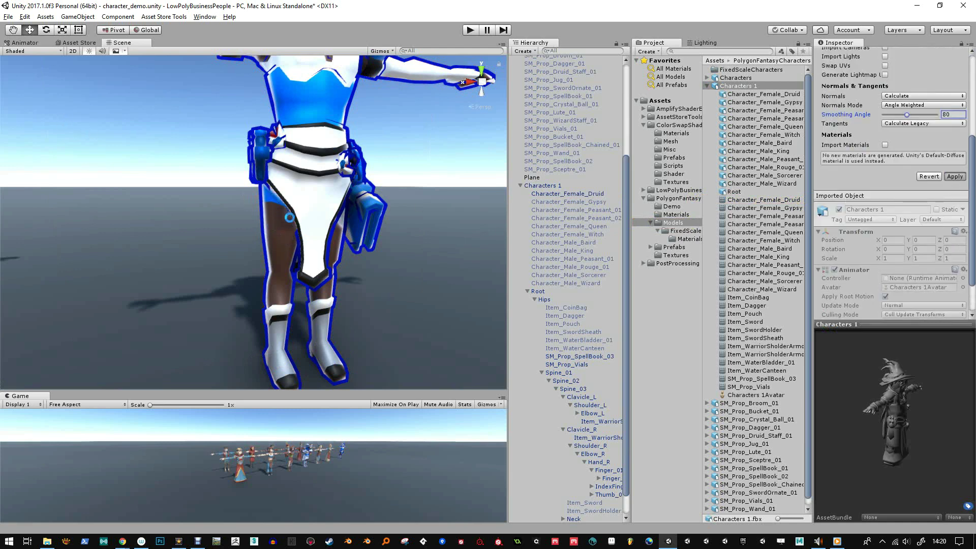
Examine the druid's shading and outline edges on the loincloth, legs, hip bag and whole body from several angles and distances.
alt+drag(283, 207, 244, 213)
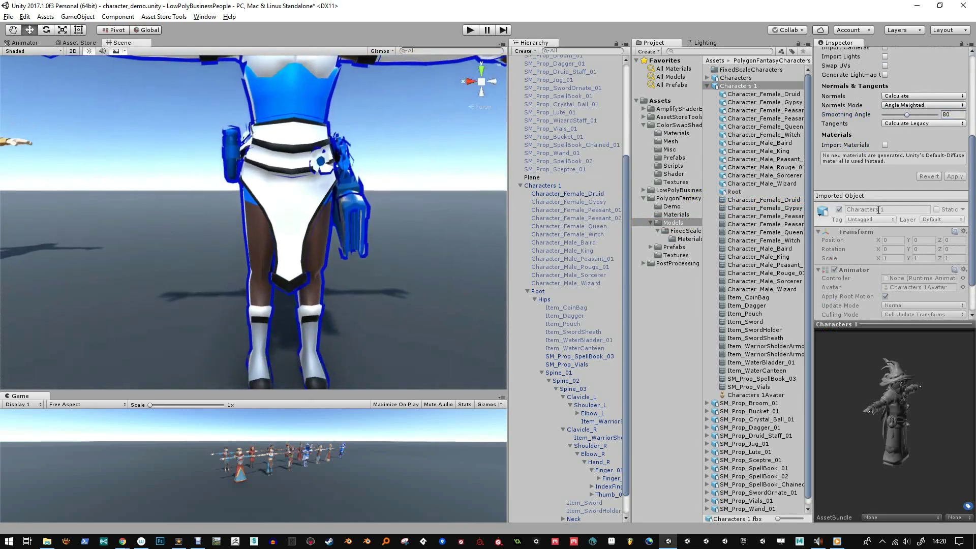
alt+drag(324, 160, 289, 154)
alt+right_drag(288, 154, 317, 189)
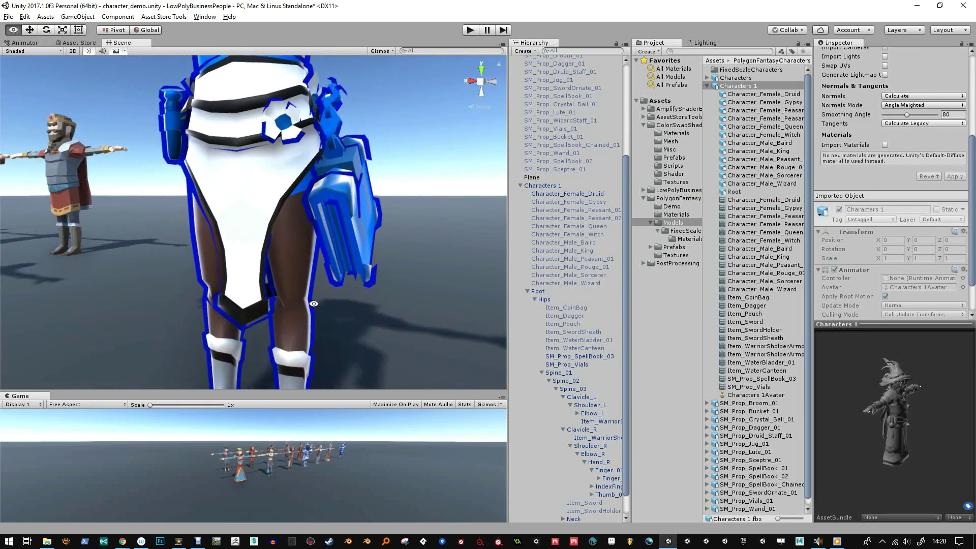
alt+drag(316, 189, 349, 279)
alt+right_drag(349, 279, 345, 342)
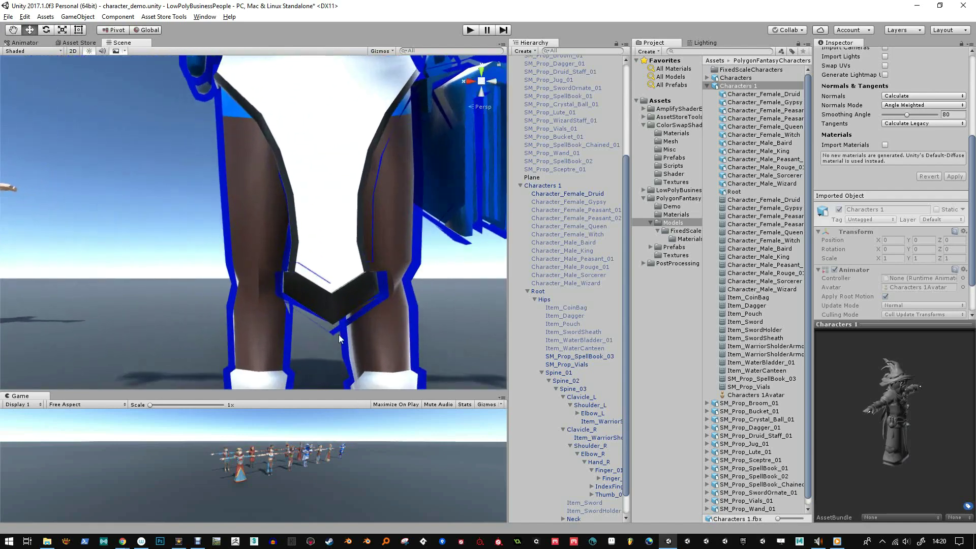
alt+drag(338, 334, 239, 348)
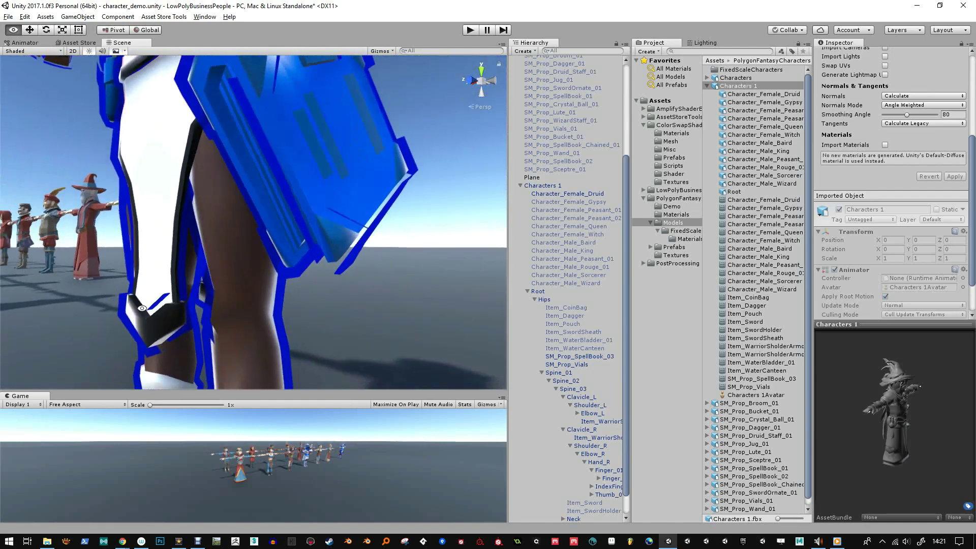
alt+drag(142, 308, 244, 297)
alt+right_drag(244, 297, 255, 216)
alt+drag(256, 216, 287, 250)
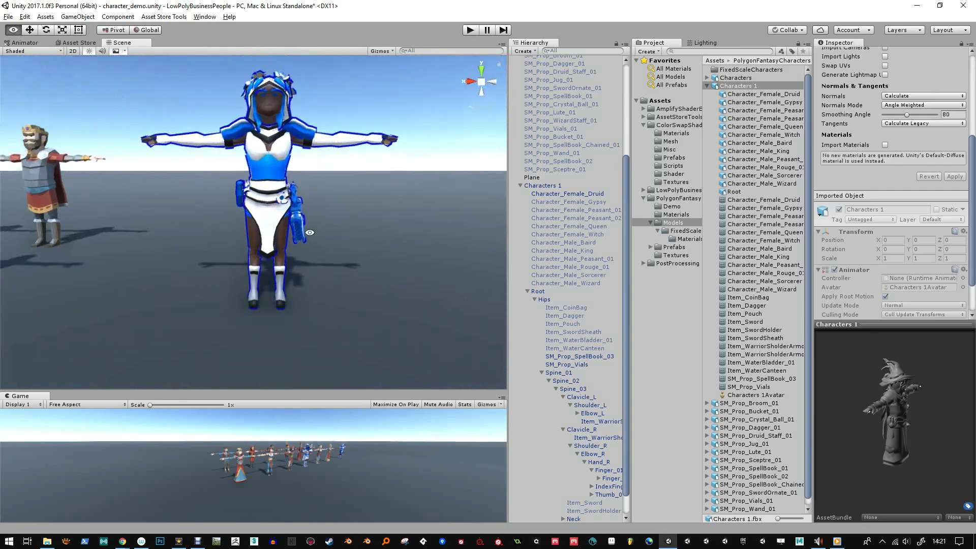
alt+right_drag(287, 250, 314, 149)
alt+middle_drag(297, 176, 301, 226)
alt+drag(301, 226, 377, 247)
Collapse the Characters 1 model asset and assign the LPBP_Animations controller to the Animator of the Characters 1 object in the scene.
click(707, 86)
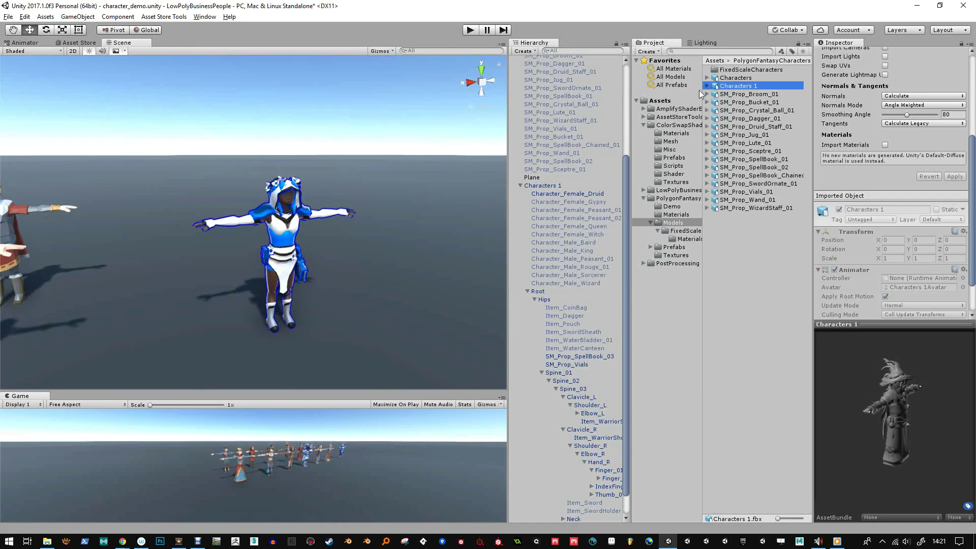
alt+right_drag(330, 224, 209, 279)
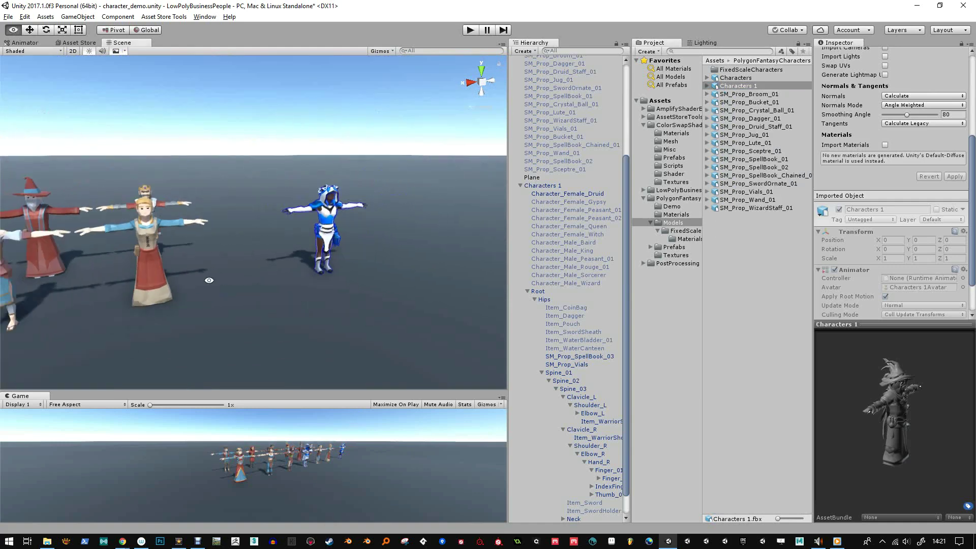
alt+middle_drag(209, 279, 305, 281)
alt+right_drag(305, 282, 284, 276)
alt+middle_drag(284, 275, 402, 275)
alt+drag(401, 275, 445, 216)
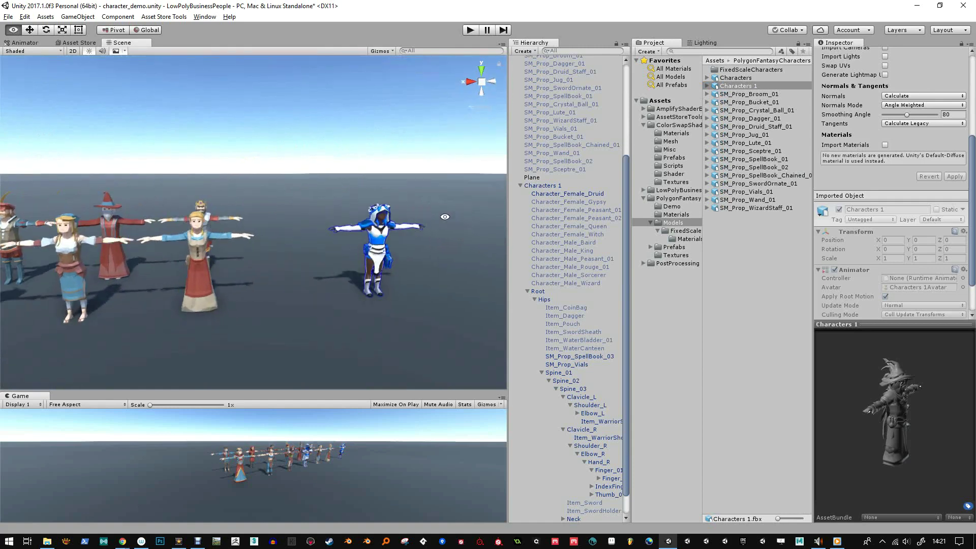
click(533, 186)
click(971, 133)
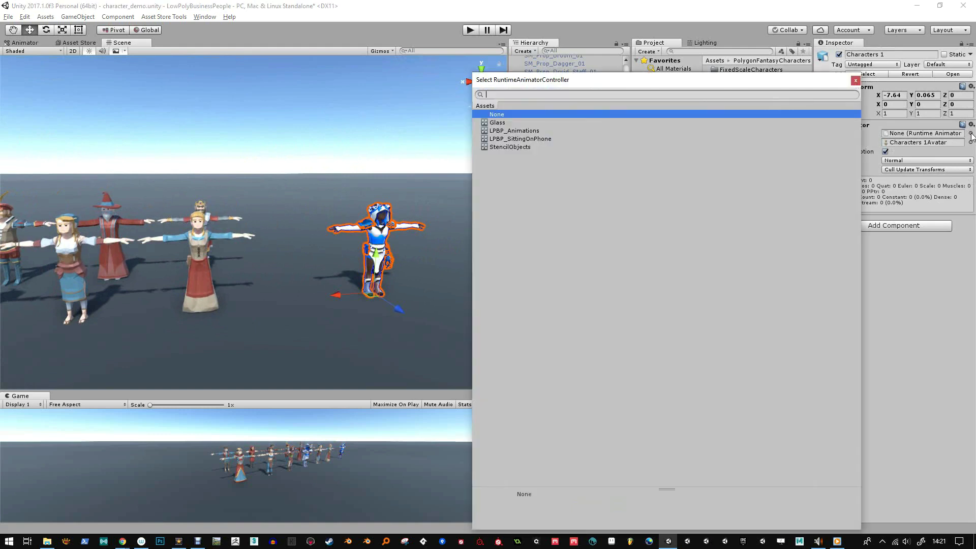
double_click(514, 130)
Frame the druid in the scene view and enter Play mode to run its animations.
scroll(347, 293, up, 5)
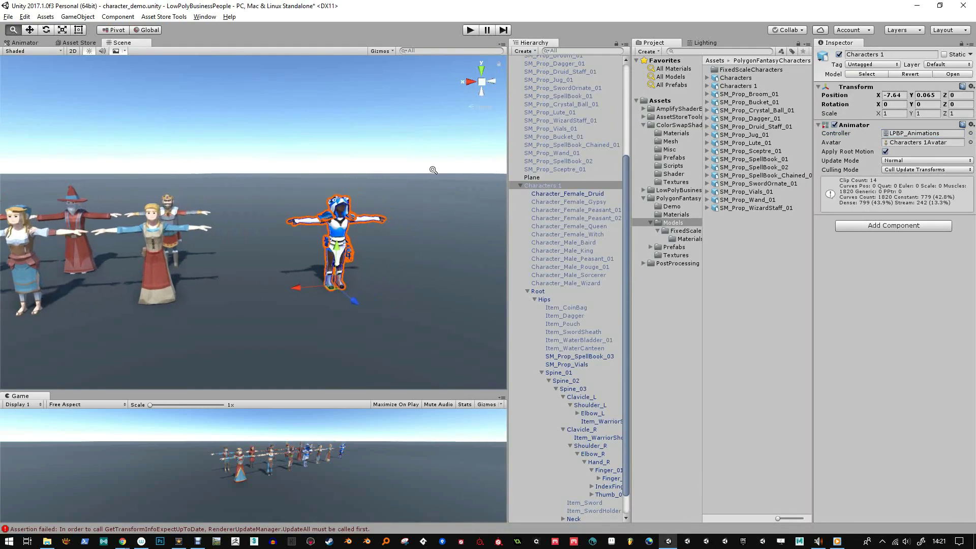
middle_drag(347, 293, 239, 298)
scroll(336, 278, up, 2)
alt+drag(382, 318, 386, 300)
click(417, 217)
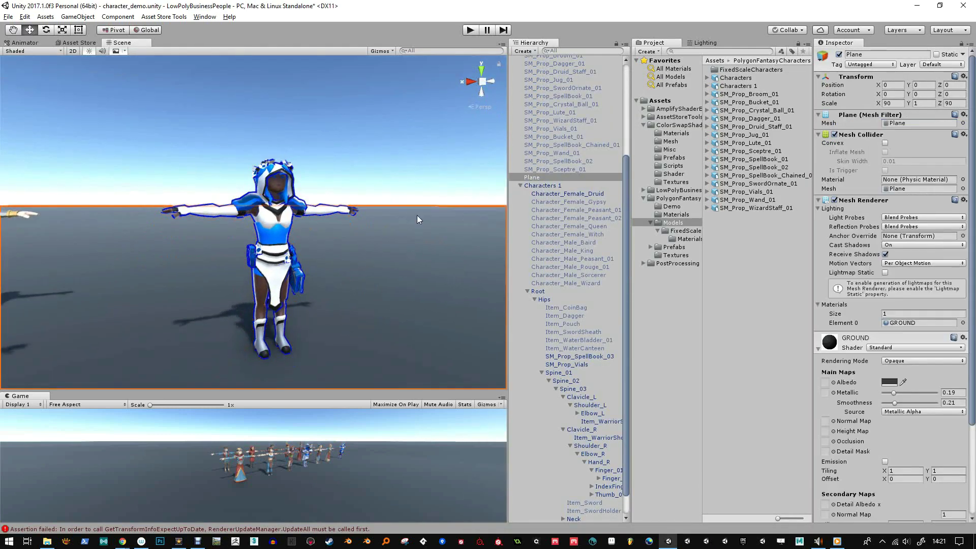
click(469, 30)
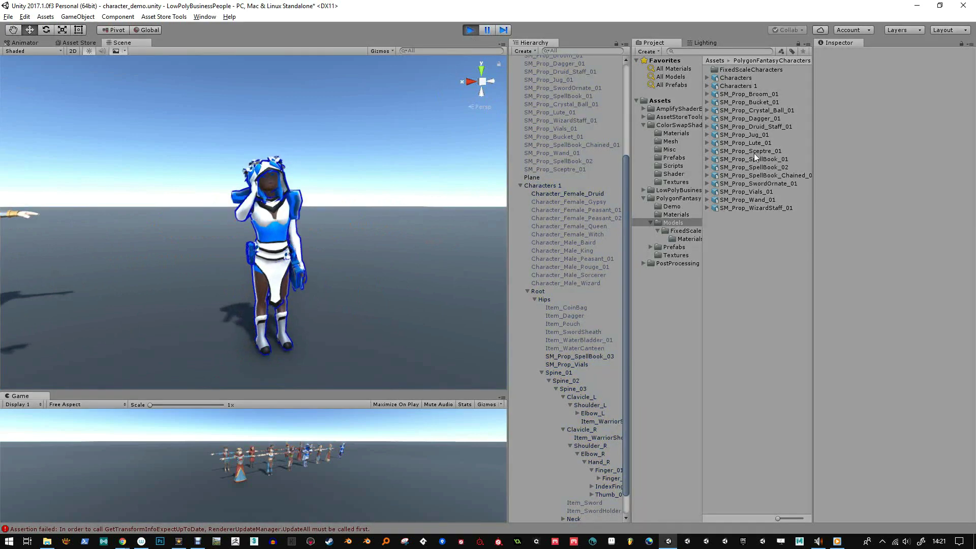
Select the CS_Polygon_Fantasy_Characters material in the Materials folder and set its NewColor3 to a light orange-brown.
click(685, 214)
click(754, 70)
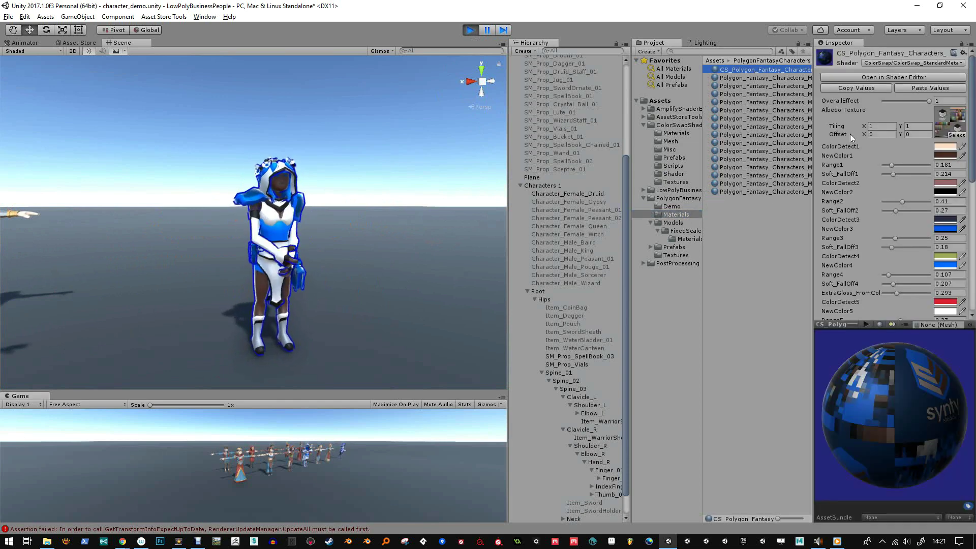
click(945, 228)
drag(644, 262, 644, 304)
click(657, 192)
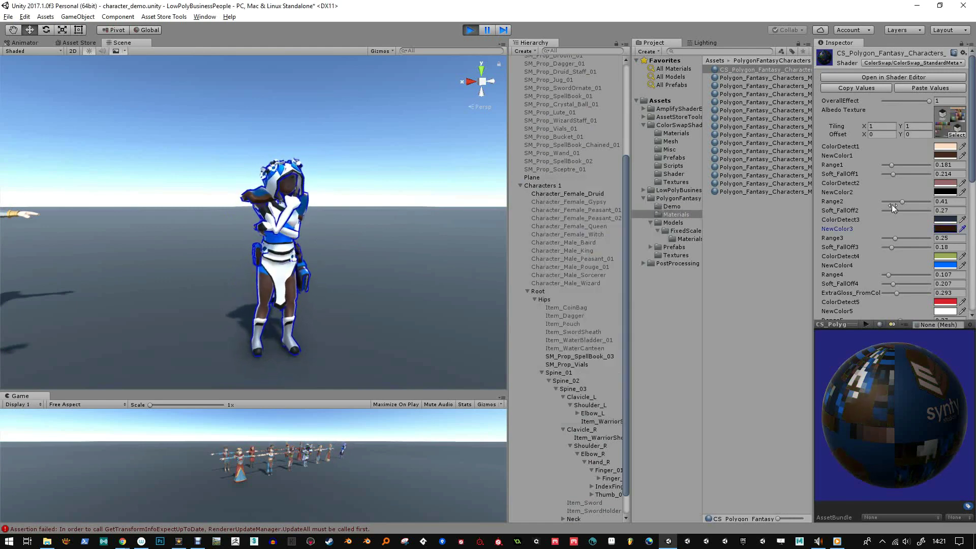
click(942, 229)
drag(615, 273, 602, 255)
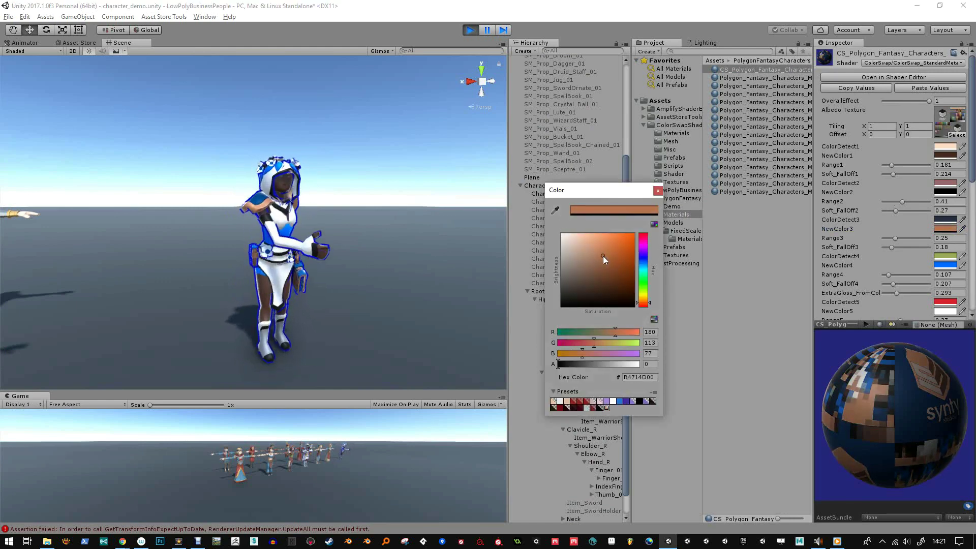
click(657, 191)
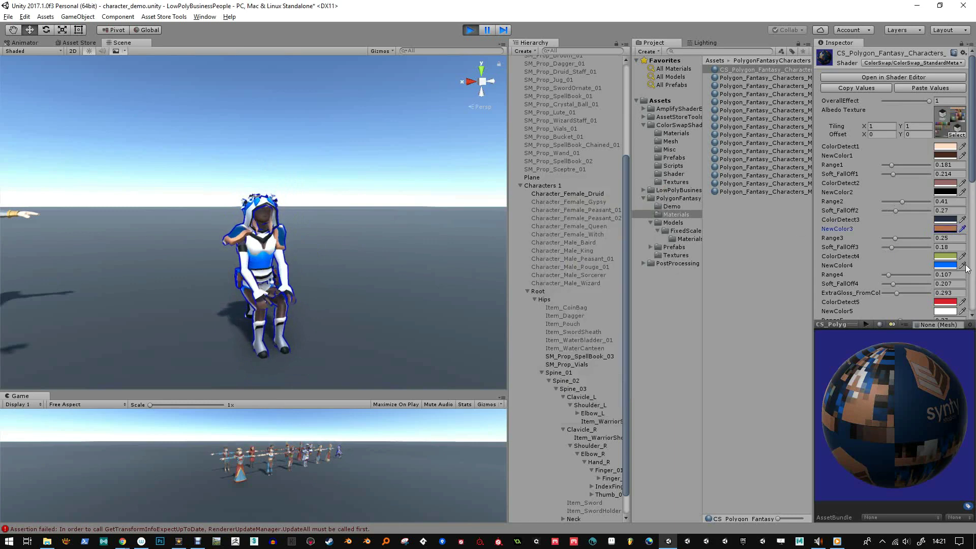
Set the material's NewColor4 to white (FFFFFFFF).
click(947, 266)
drag(625, 274, 554, 229)
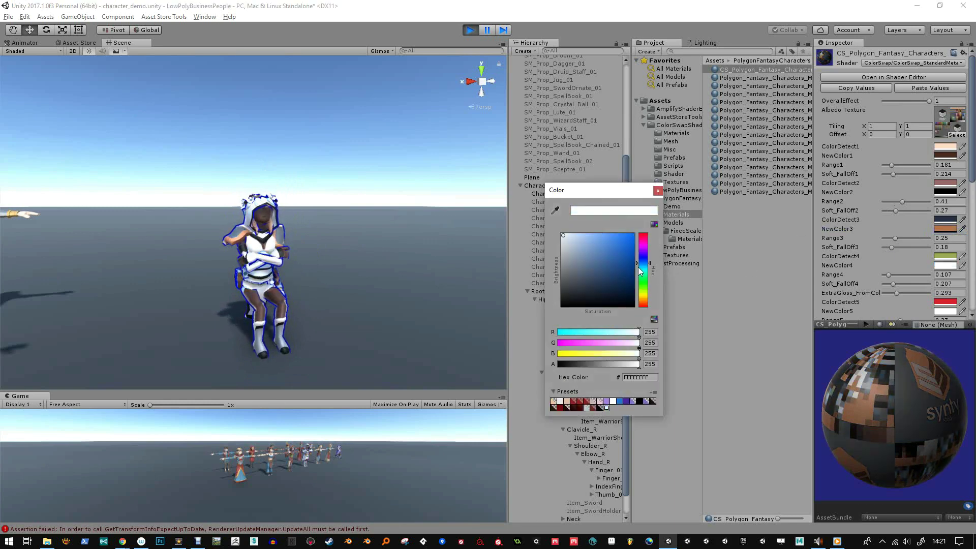
click(658, 190)
Set the material's NewColor5 to dark green.
scroll(974, 269, down, 3)
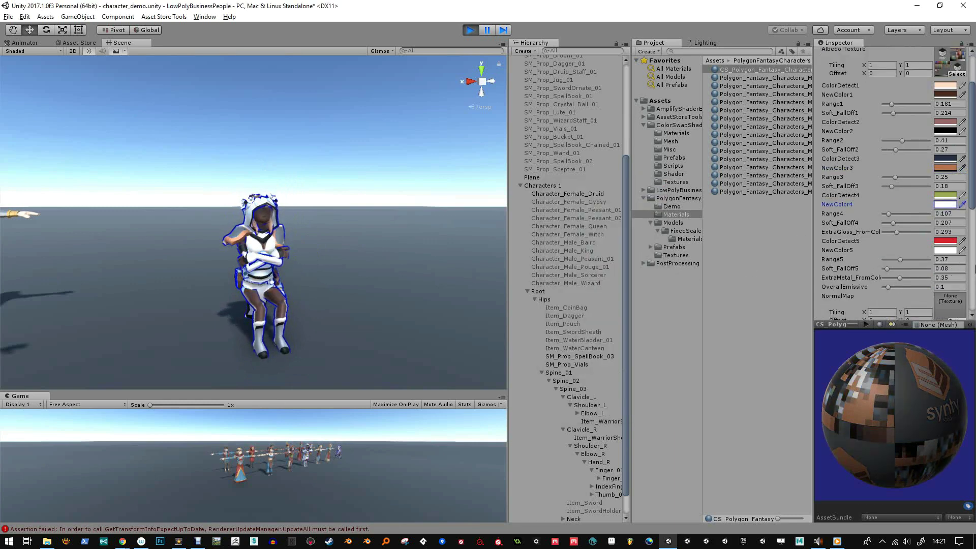
click(944, 251)
mouse_move(643, 266)
mouse_down()
mouse_move(645, 287)
mouse_move(630, 280)
mouse_up()
click(658, 191)
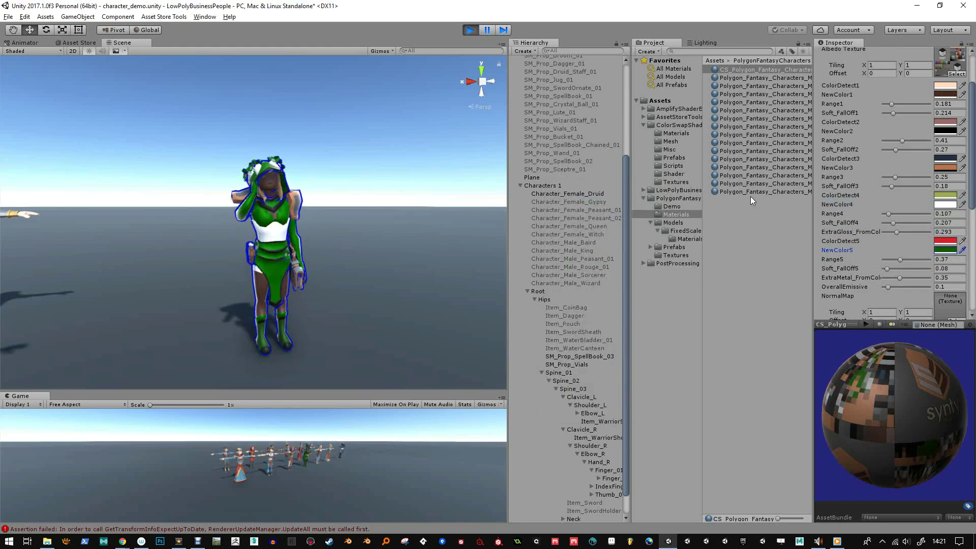
Set the material's NewColor4 to black (000000FF) and its NewColor3 to bright green.
click(945, 204)
click(576, 306)
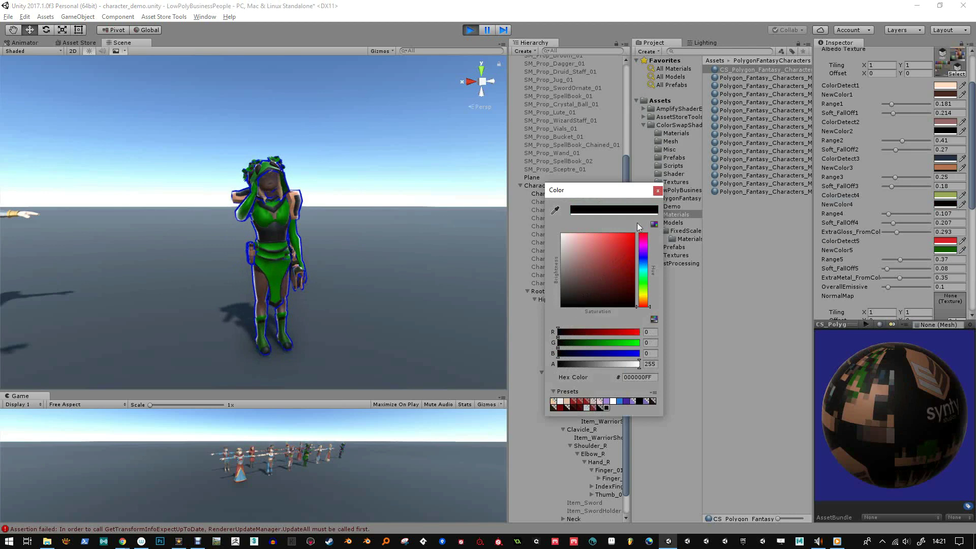
click(658, 191)
click(950, 167)
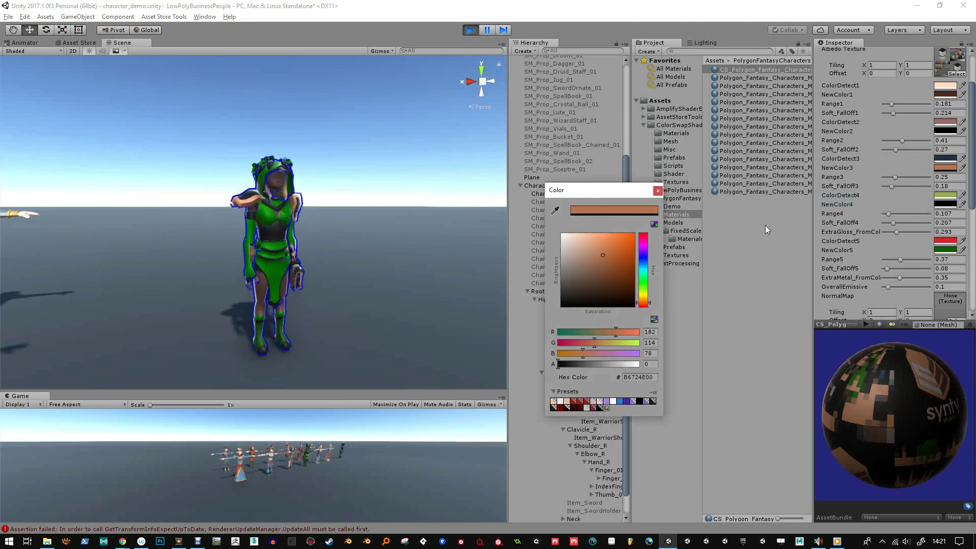
drag(644, 294, 644, 286)
drag(629, 275, 637, 243)
click(658, 191)
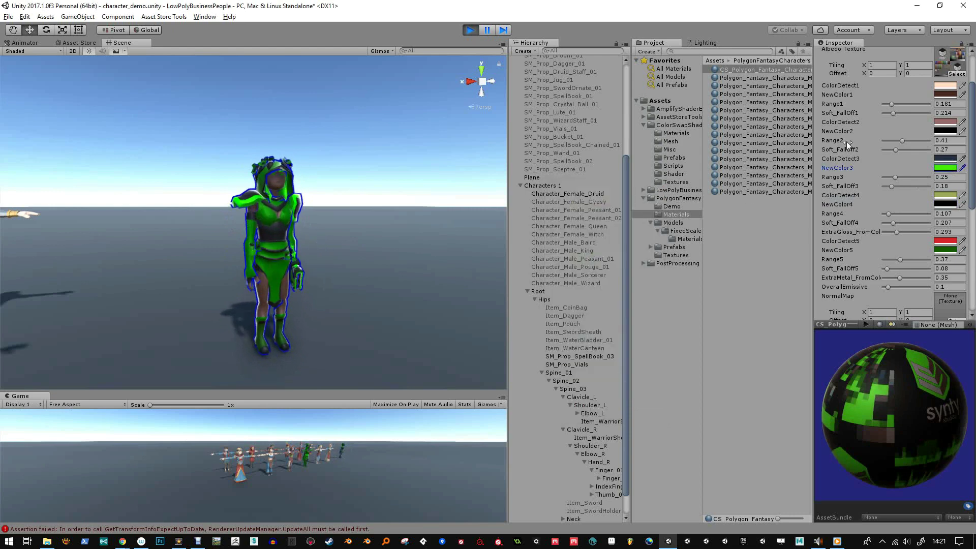
Set the material's NewColor1 to a pale pink skin tone and go to its outline settings.
drag(593, 251, 580, 223)
click(658, 191)
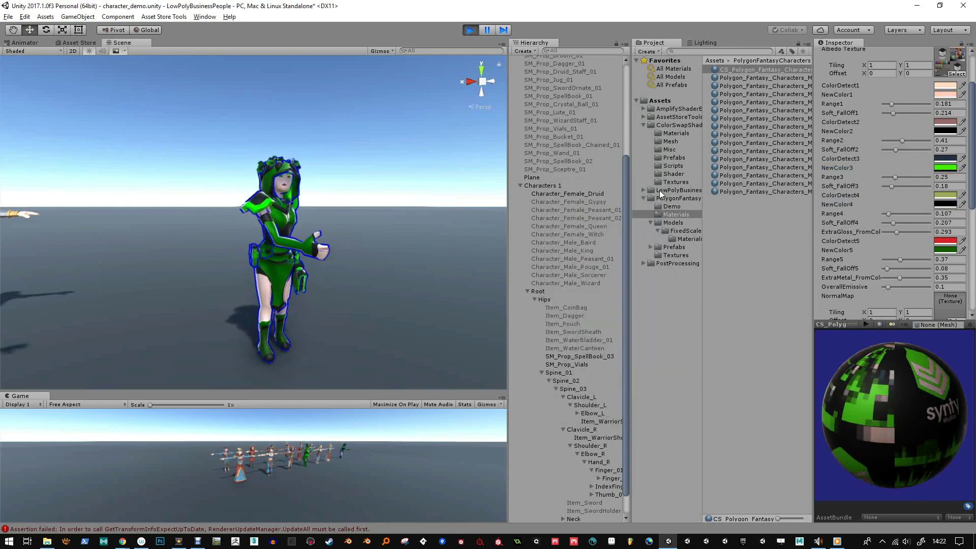
scroll(896, 255, down, 8)
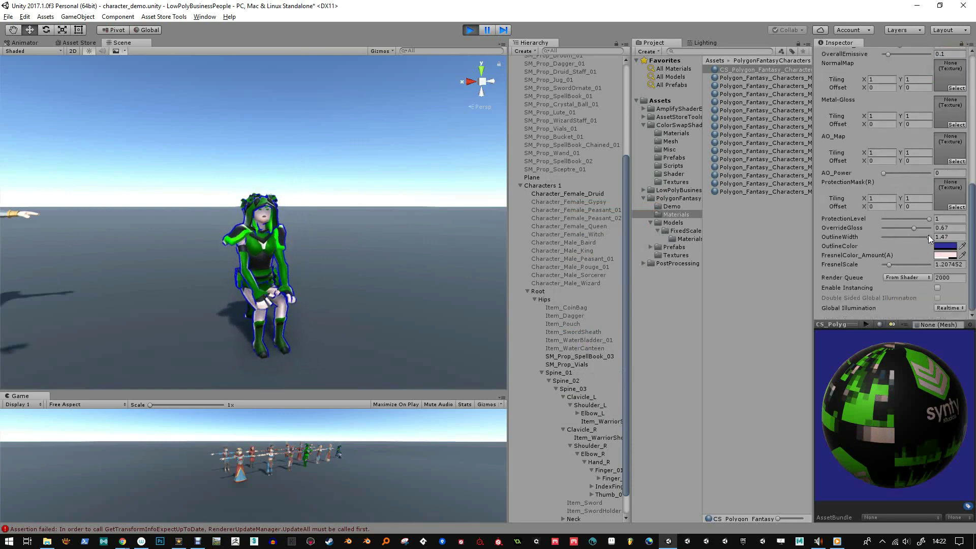
Try the material's OutlineWidth at 0 and at the slider's maximum of 0.05.
drag(928, 237, 862, 239)
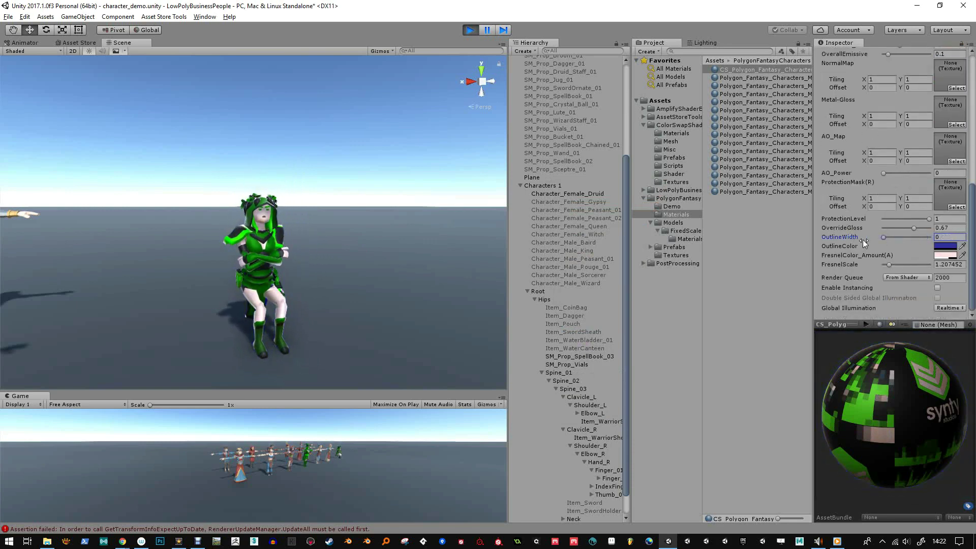
drag(922, 238, 935, 241)
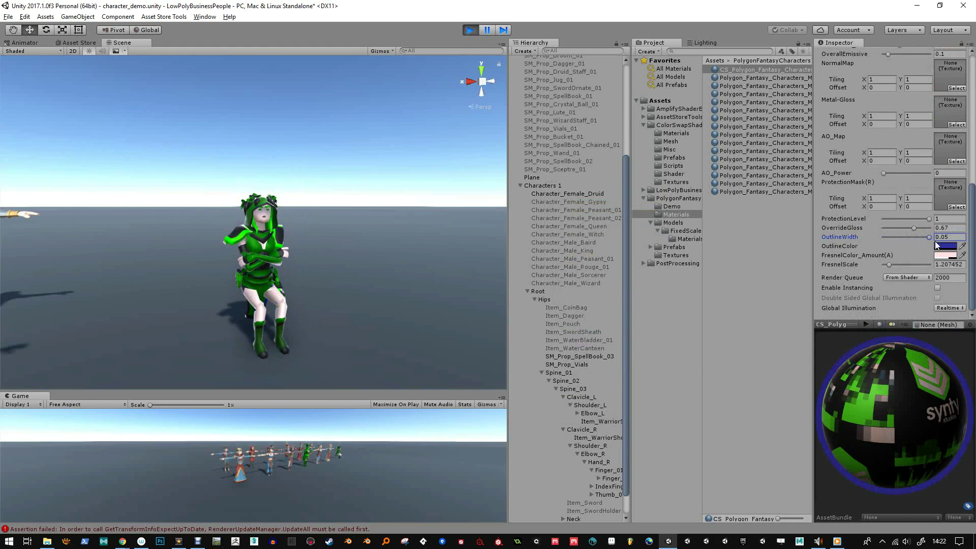
Open the material's shader for editing, set the OutlineWidth property's maximum to 3, and move the shader editor off the scene.
scroll(897, 240, up, 3)
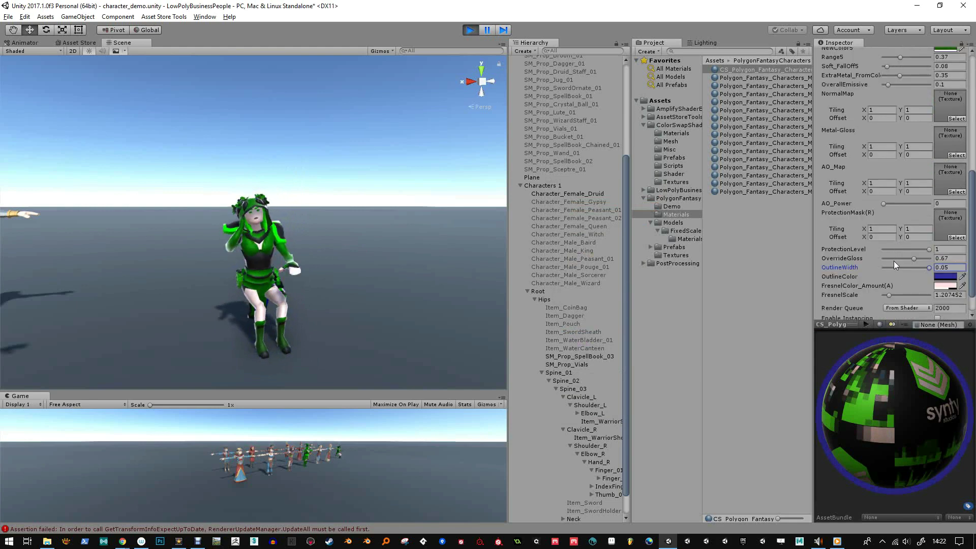
scroll(899, 270, up, 10)
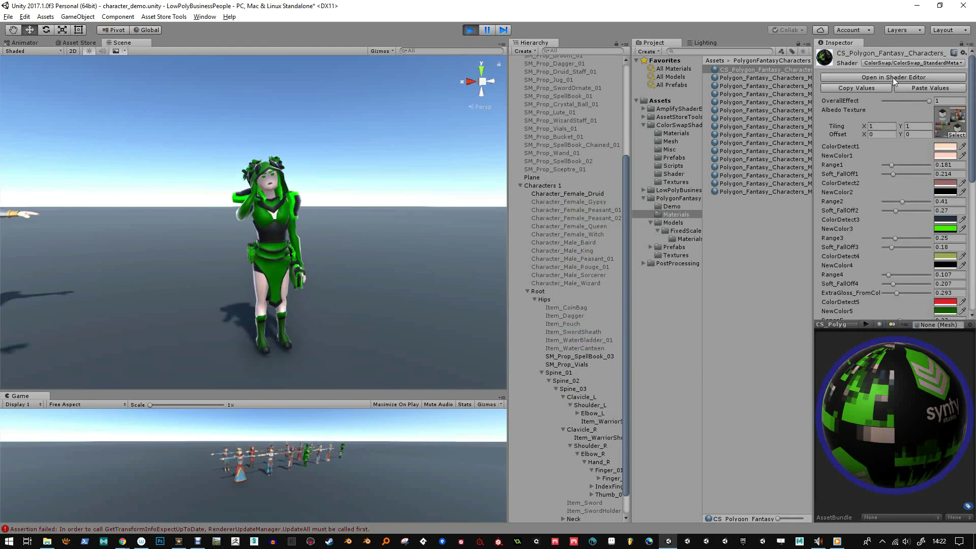
click(893, 77)
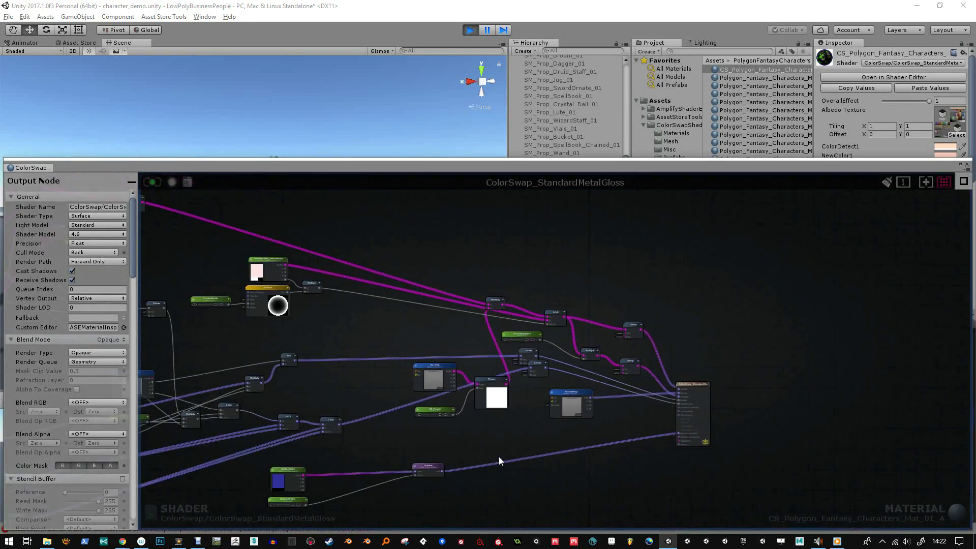
middle_drag(476, 427, 660, 304)
scroll(421, 418, up, 6)
middle_drag(421, 417, 478, 389)
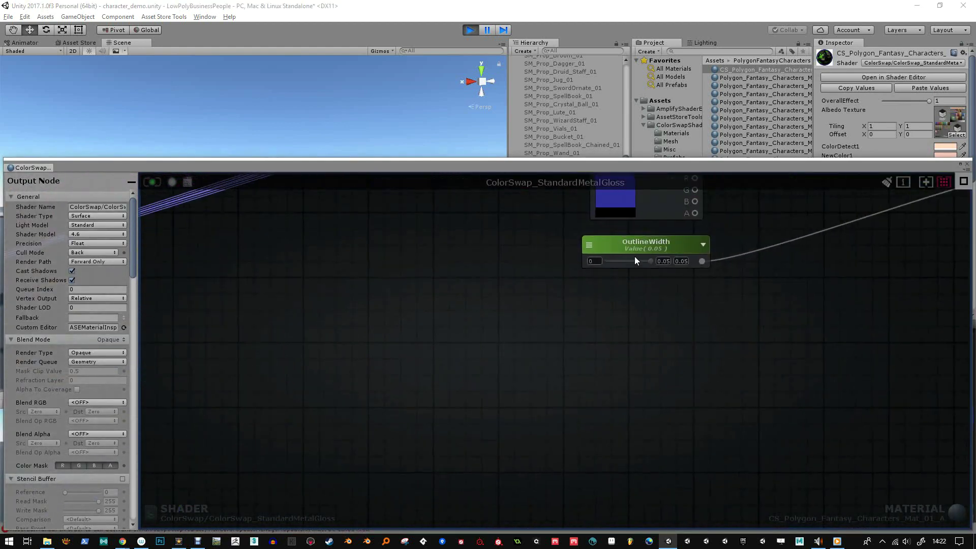
click(635, 257)
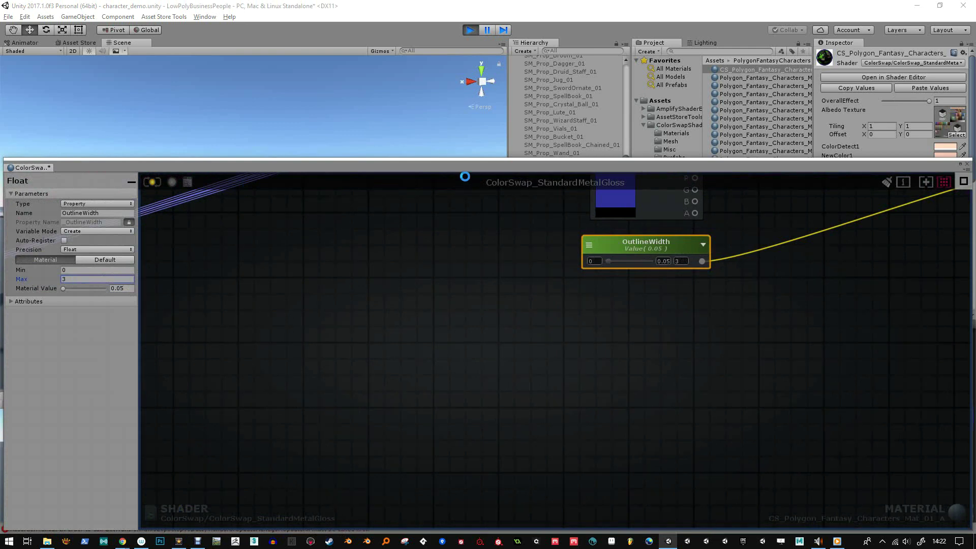
drag(466, 169, 391, 513)
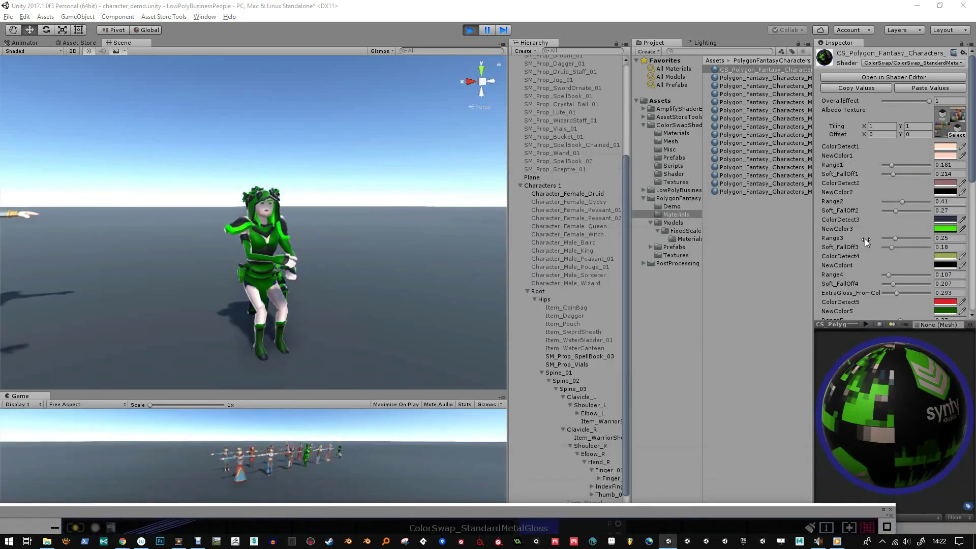
Set the material's OutlineWidth to 2.07 and its OutlineColor to black.
scroll(882, 248, down, 6)
scroll(885, 249, down, 5)
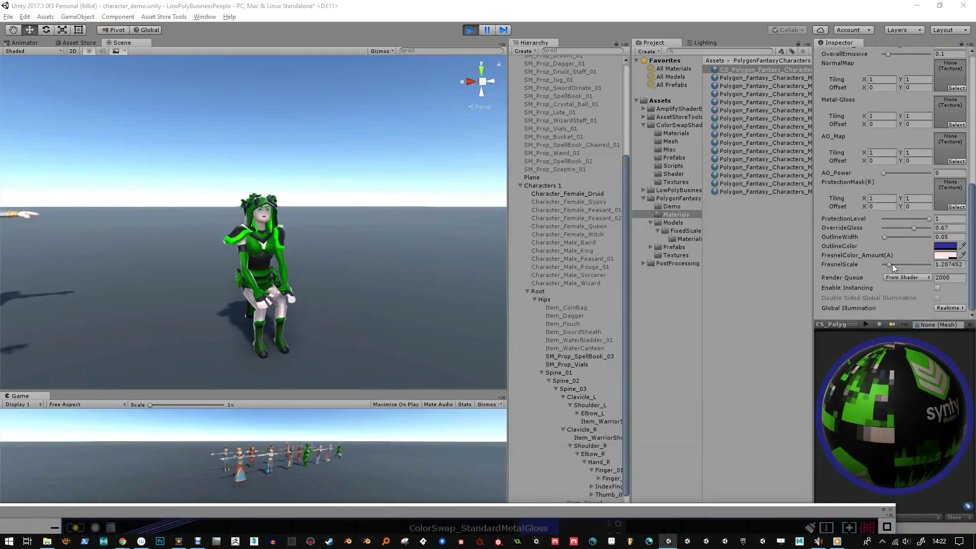
drag(885, 237, 914, 237)
click(946, 246)
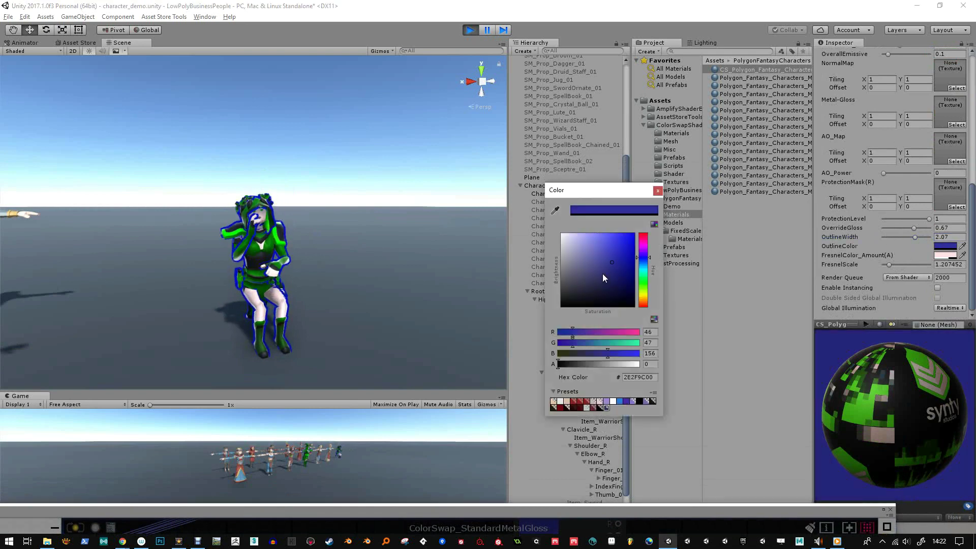
drag(603, 274, 554, 305)
click(657, 190)
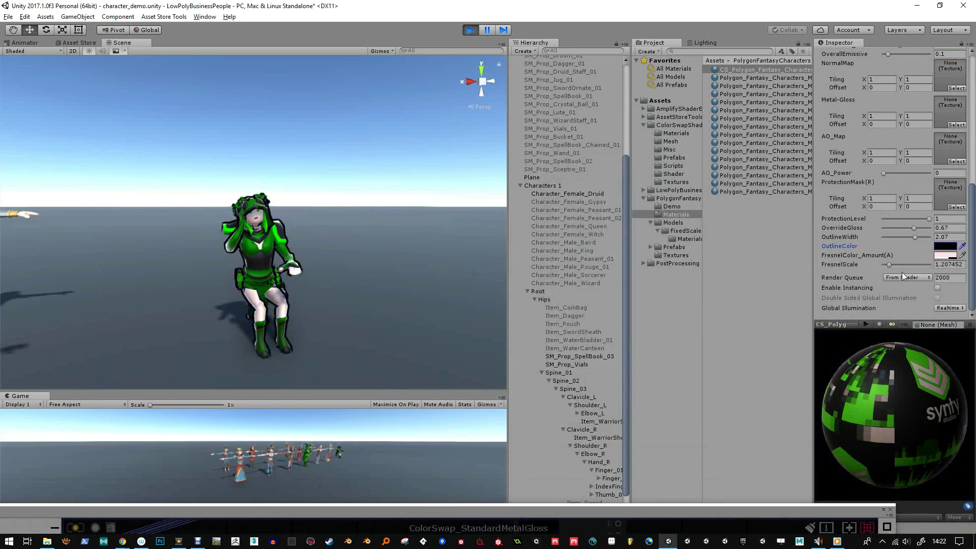
Set the material's FresnelColor_Amount to black (000000A2) and its FresnelScale to 6.8.
drag(892, 263, 917, 264)
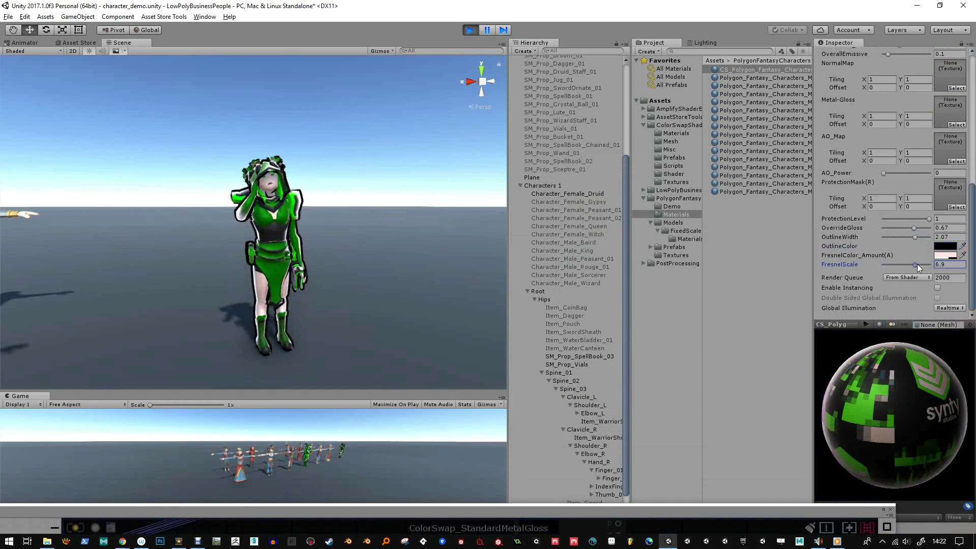
click(944, 255)
drag(628, 267, 555, 307)
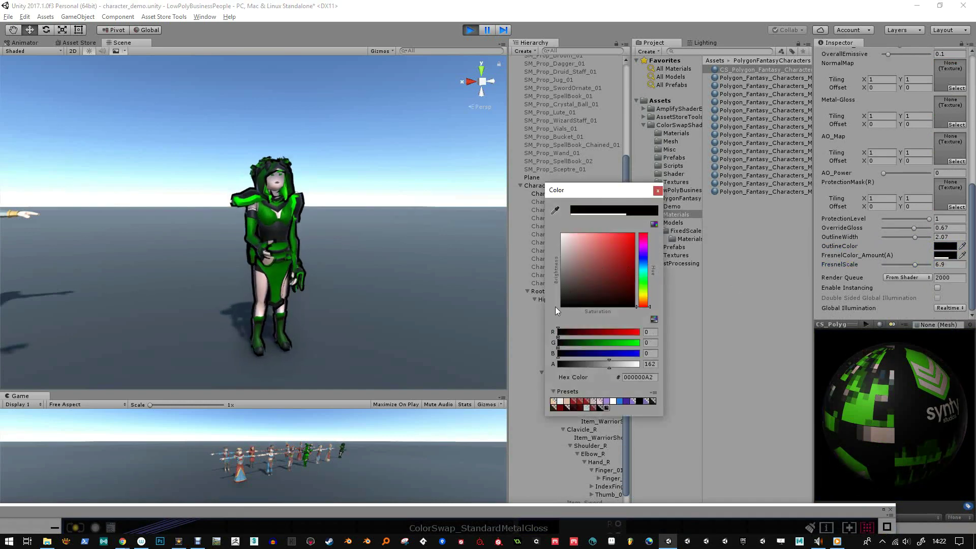
click(658, 191)
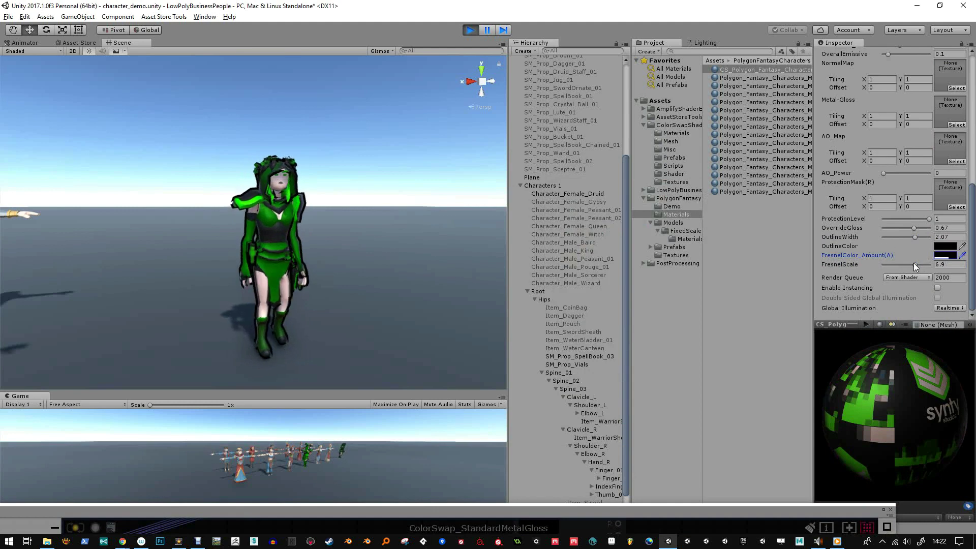
mouse_move(914, 264)
mouse_down()
mouse_move(941, 267)
mouse_move(861, 264)
mouse_move(935, 264)
mouse_move(877, 262)
mouse_move(914, 262)
mouse_up()
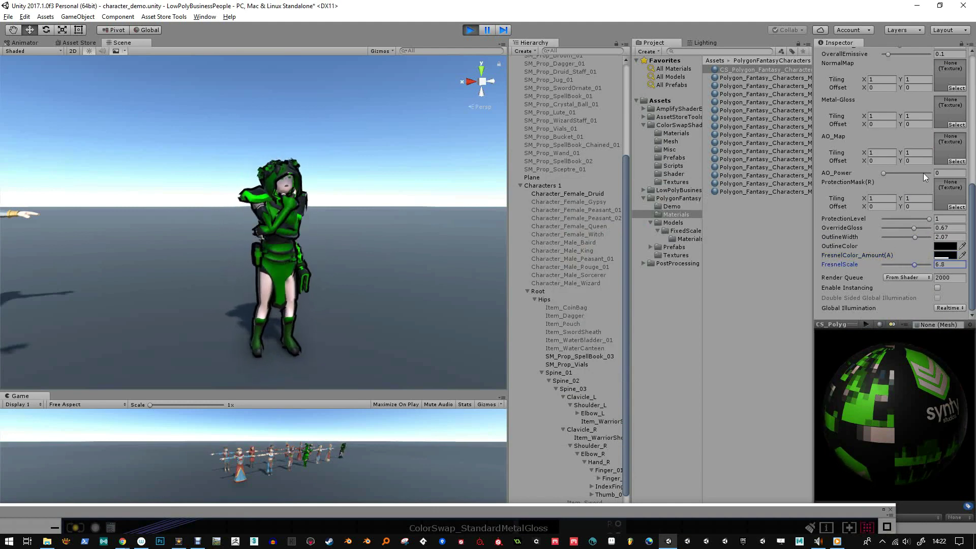
Set Range5 to 0.28, Soft_FallOff5 to 0.11, Soft_FallOff4 to 0.2, and both the extra metal amount and OverallEmissive to 0.23.
scroll(893, 239, up, 6)
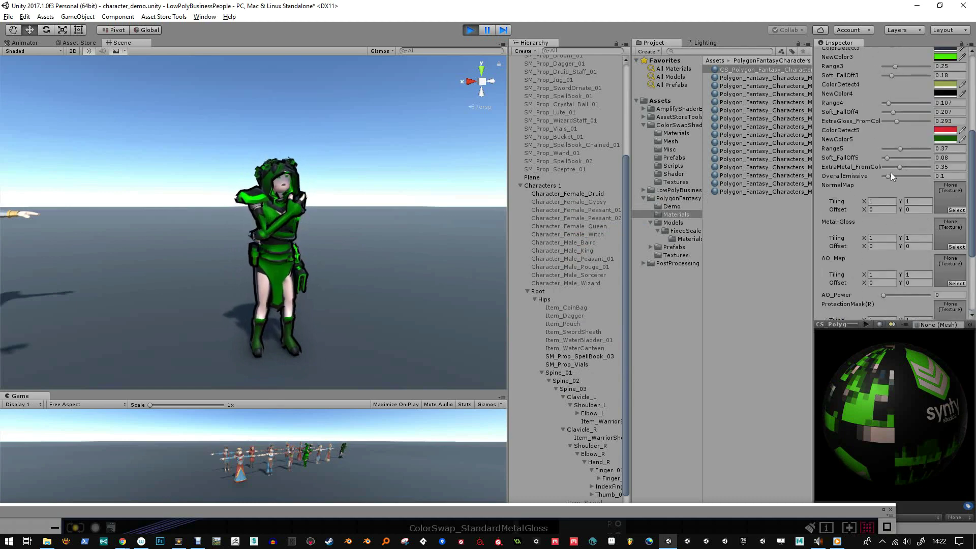
drag(903, 169, 895, 148)
scroll(892, 131, up, 3)
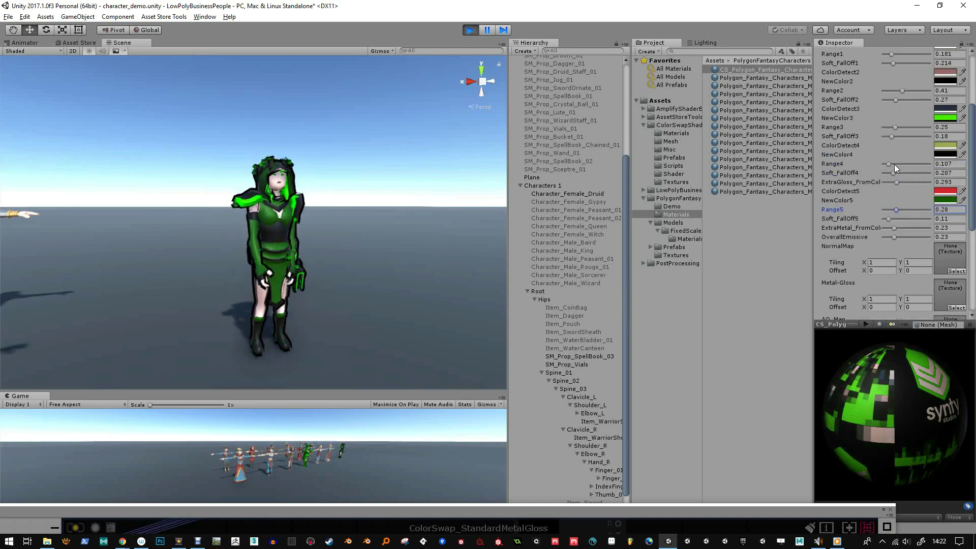
scroll(899, 158, up, 5)
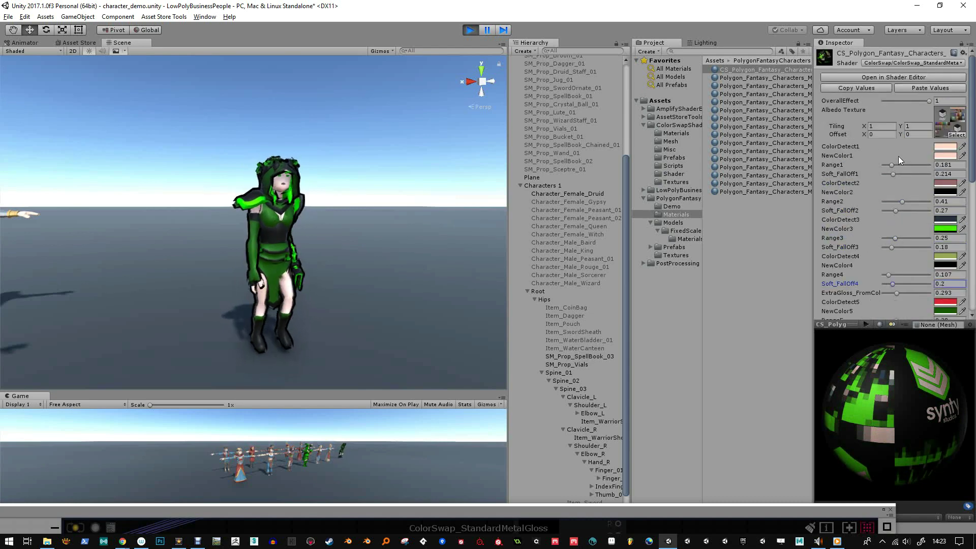
scroll(898, 156, down, 10)
scroll(898, 154, up, 10)
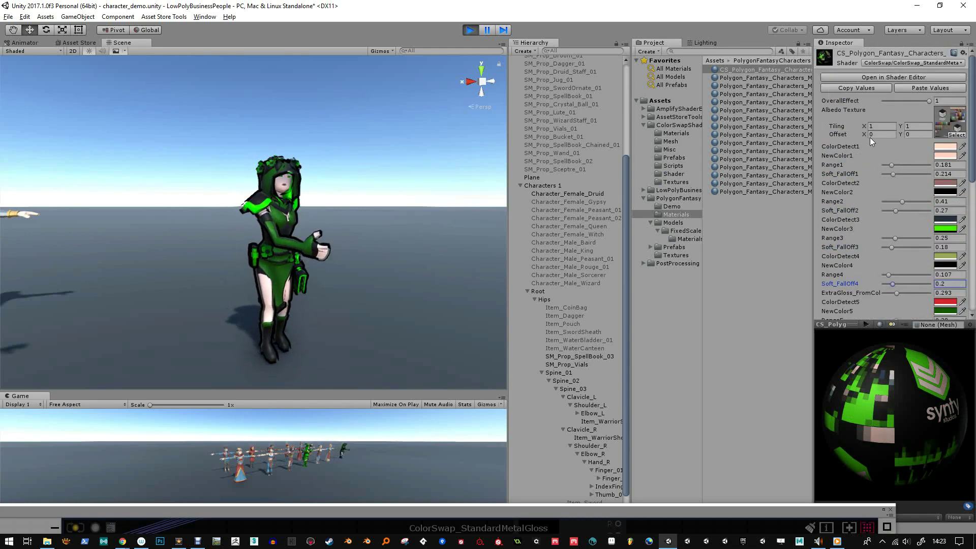
scroll(891, 161, down, 12)
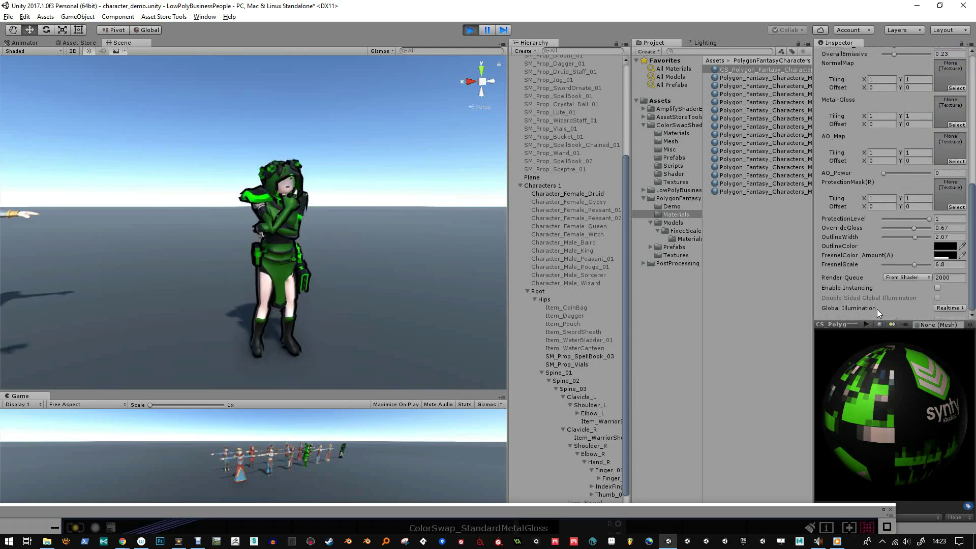
Examine the animated druid's black outline and recolored outfit from several angles and distances in the scene.
mouse_move(402, 216)
alt+mouse_down()
mouse_move(401, 253)
mouse_move(392, 221)
alt+mouse_up()
alt+drag(417, 285, 409, 312)
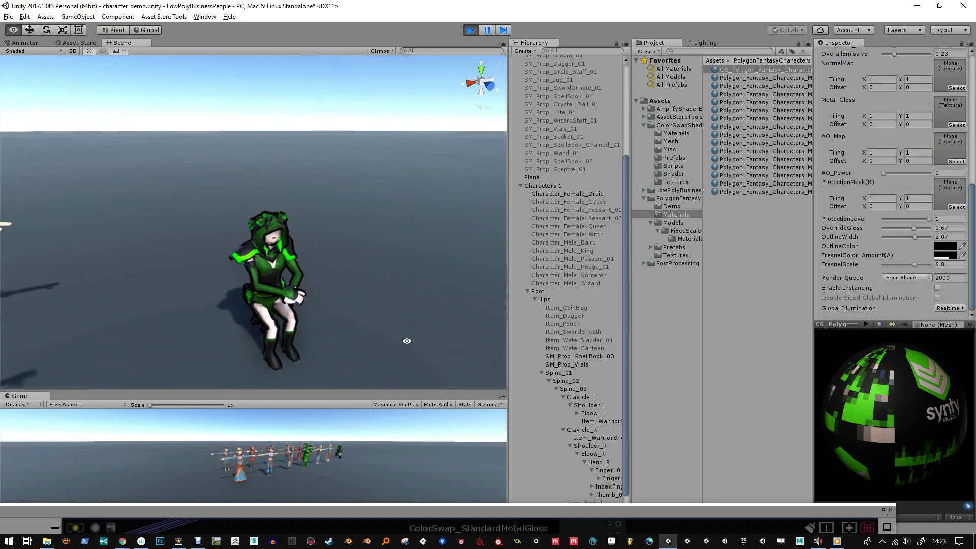
alt+drag(324, 304, 371, 296)
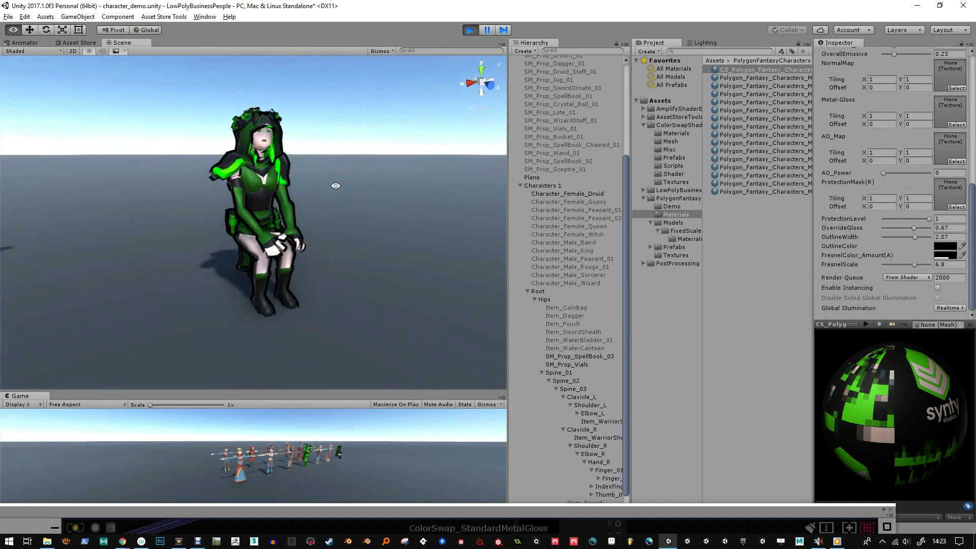
alt+right_drag(335, 185, 331, 279)
alt+drag(367, 157, 338, 257)
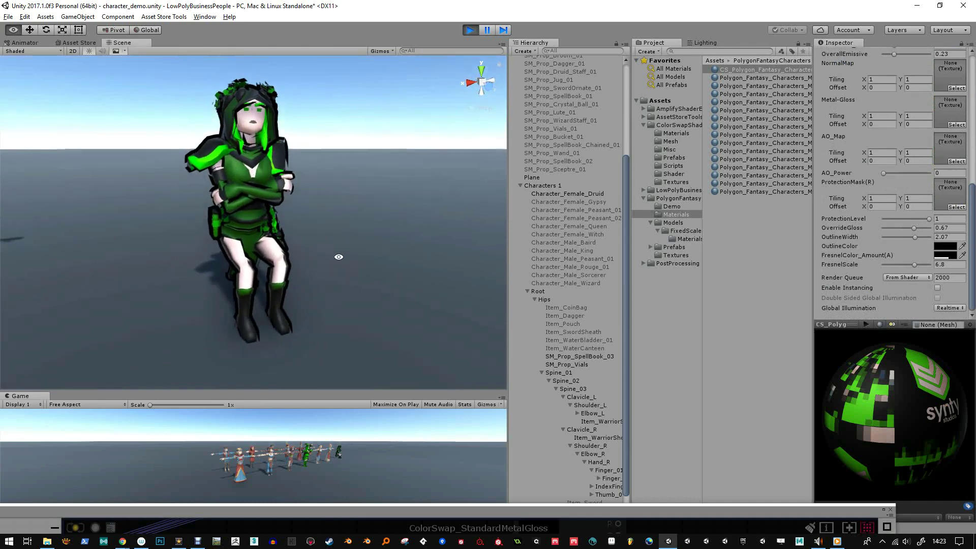
alt+right_drag(338, 258, 340, 126)
alt+drag(348, 188, 233, 184)
alt+middle_drag(295, 163, 353, 160)
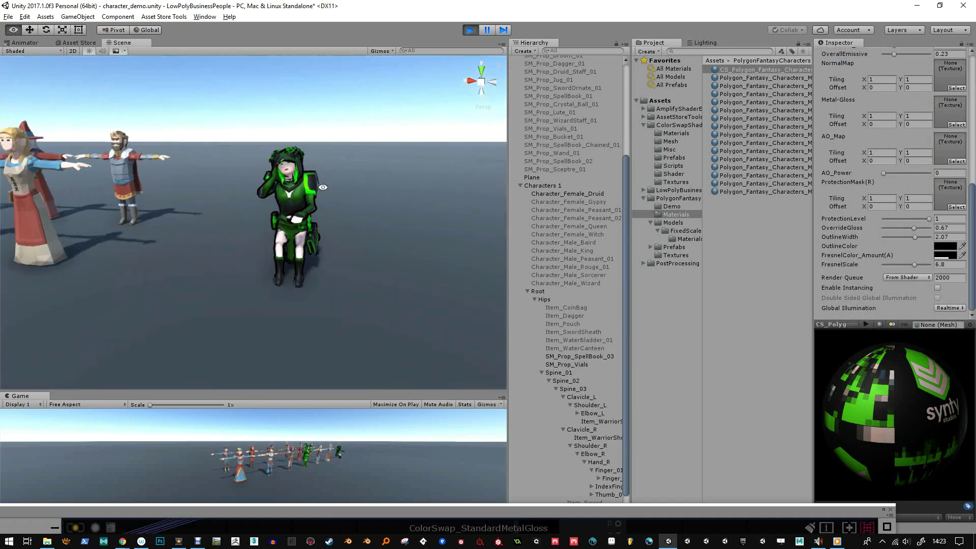
alt+right_drag(353, 148, 359, 234)
alt+drag(351, 272, 288, 256)
alt+right_drag(355, 173, 202, 217)
alt+middle_drag(202, 218, 268, 242)
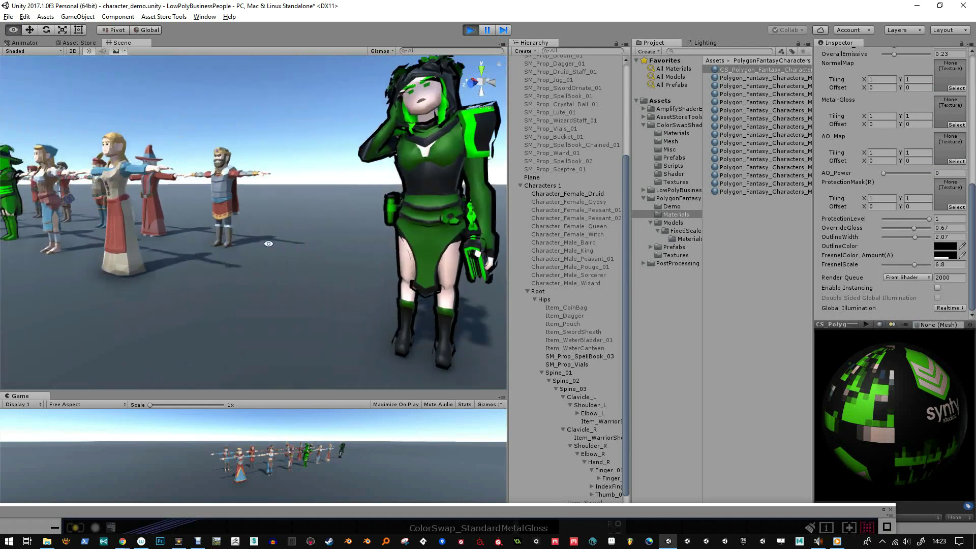
Inspect the other fantasy characters up close and compare them with the outlined druid.
alt+right_drag(268, 242, 167, 187)
alt+drag(137, 189, 234, 227)
alt+right_drag(185, 200, 208, 213)
alt+drag(206, 212, 216, 224)
alt+right_drag(222, 205, 237, 130)
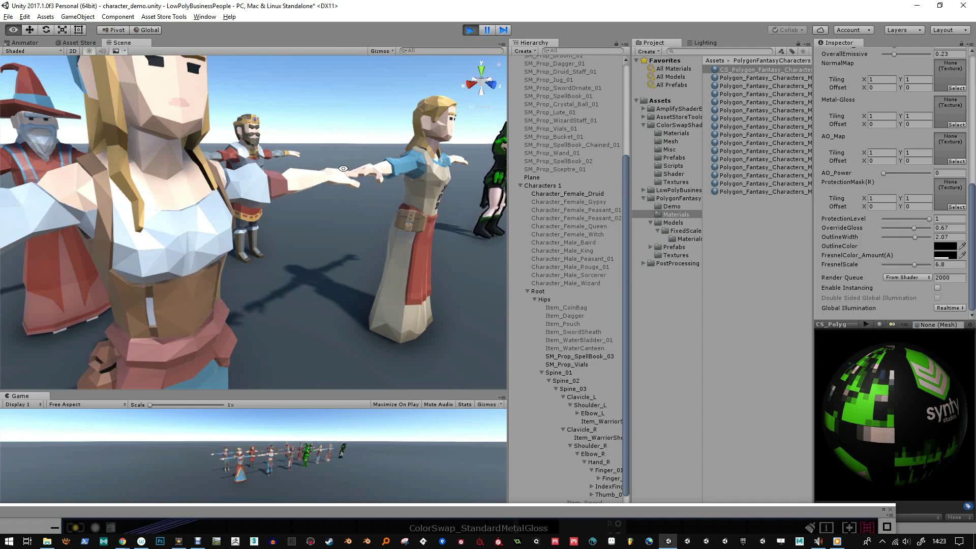
alt+drag(257, 159, 282, 209)
alt+drag(290, 246, 303, 242)
scroll(303, 242, down, 5)
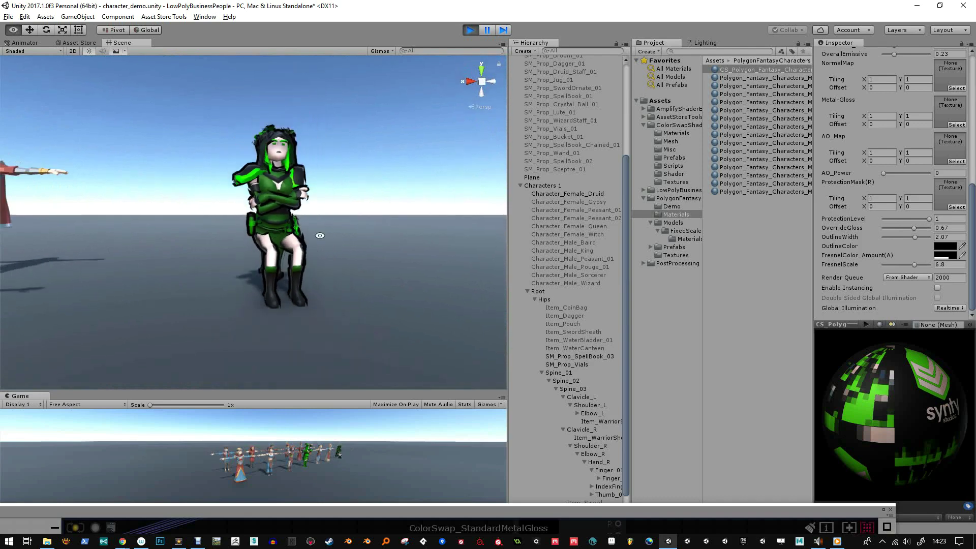